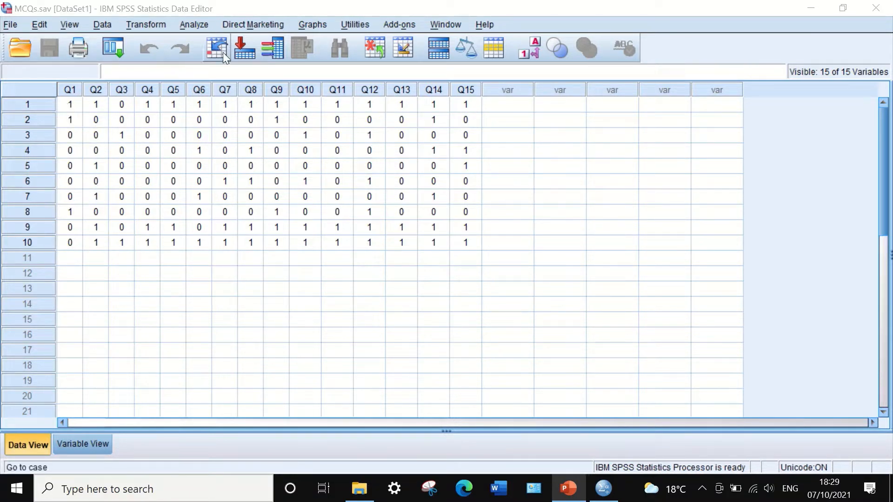
Start computing a new variable with the target name Totalscore
click(145, 24)
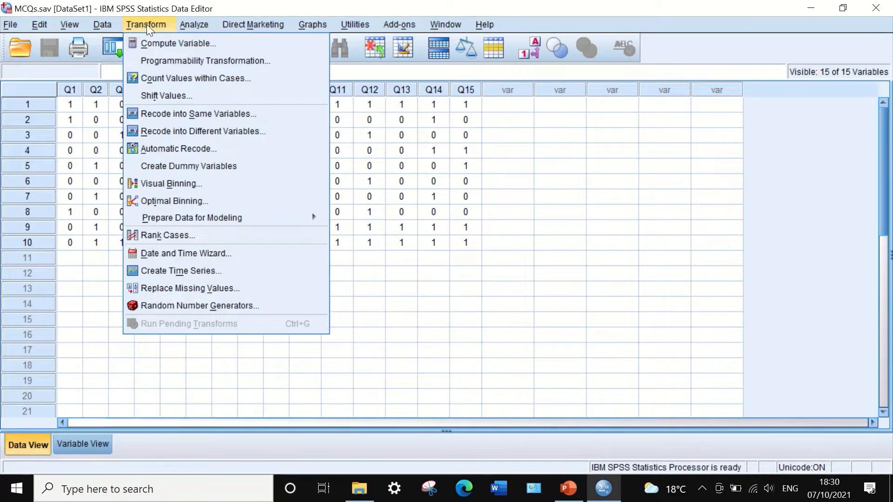
click(150, 46)
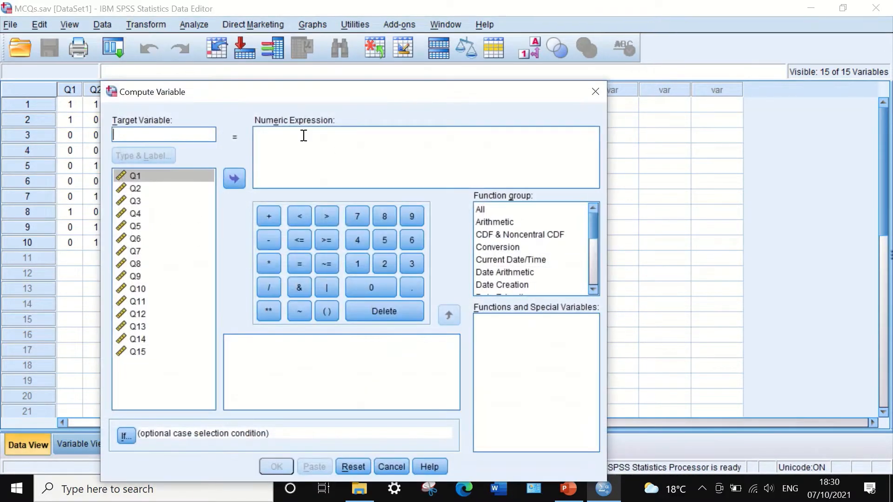
drag(282, 93, 441, 67)
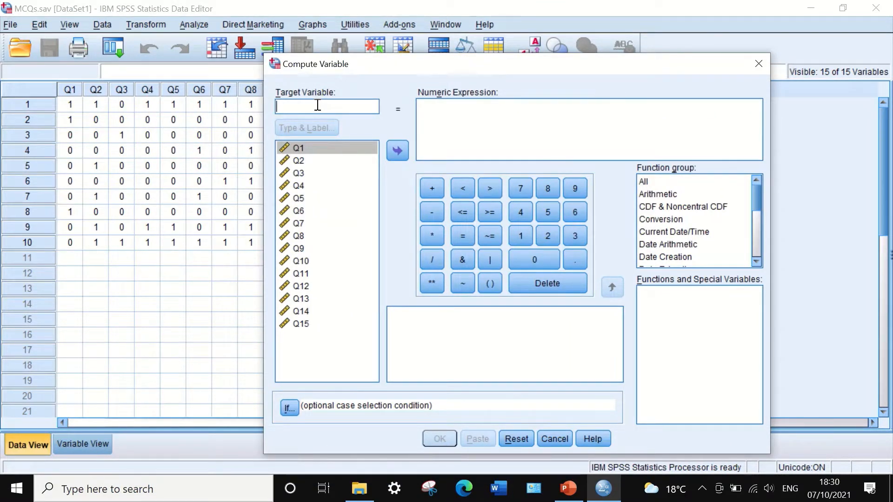
text(Totalsxore)
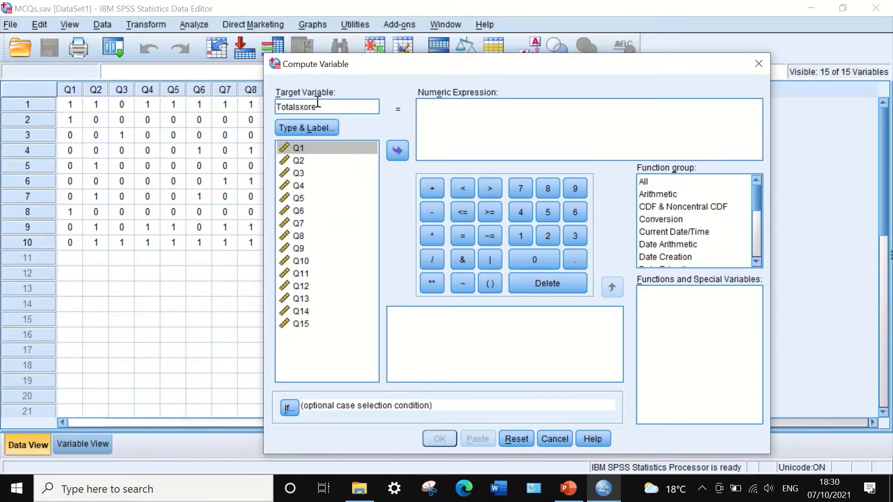
click(305, 107)
key(BackSpace)
text(c)
Define the numeric expression as the sum of Q1 through Q15, run the computation, and minimize the output window
click(445, 112)
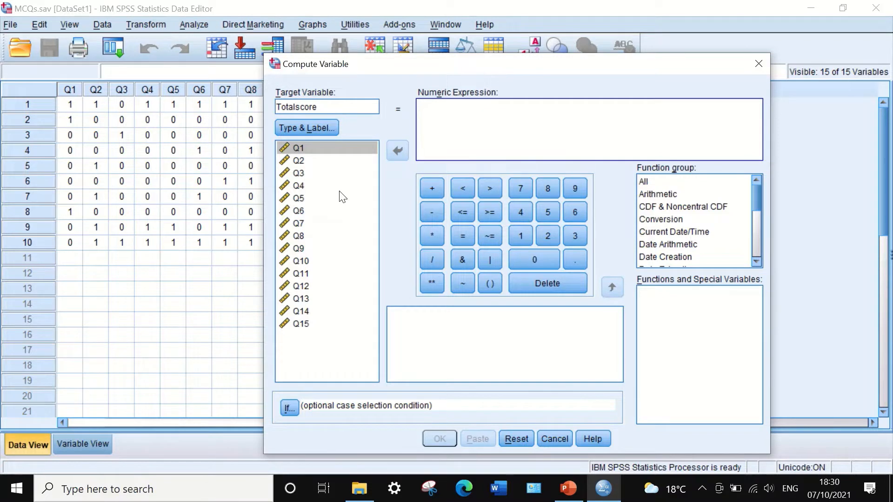
click(319, 145)
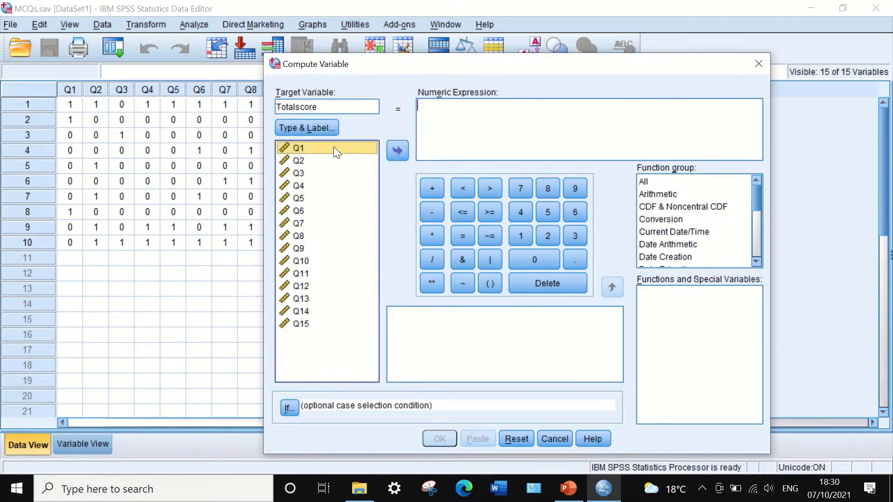
click(396, 149)
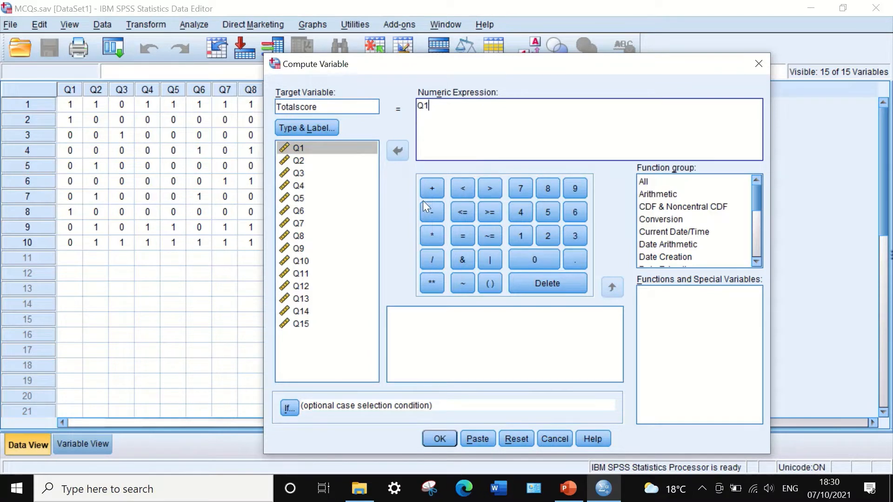
click(430, 186)
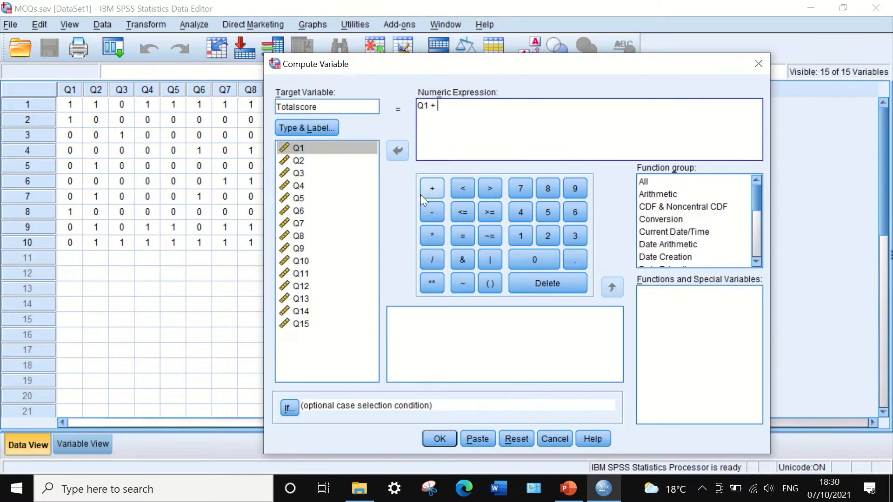
click(296, 161)
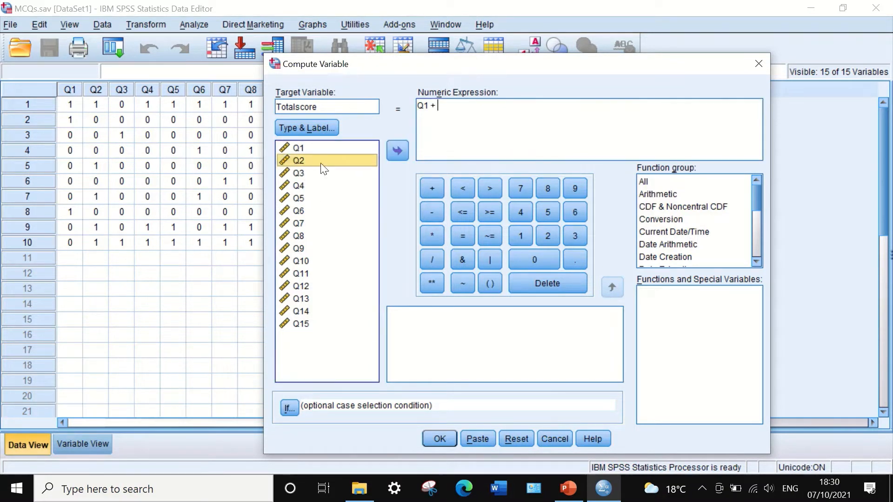
click(391, 153)
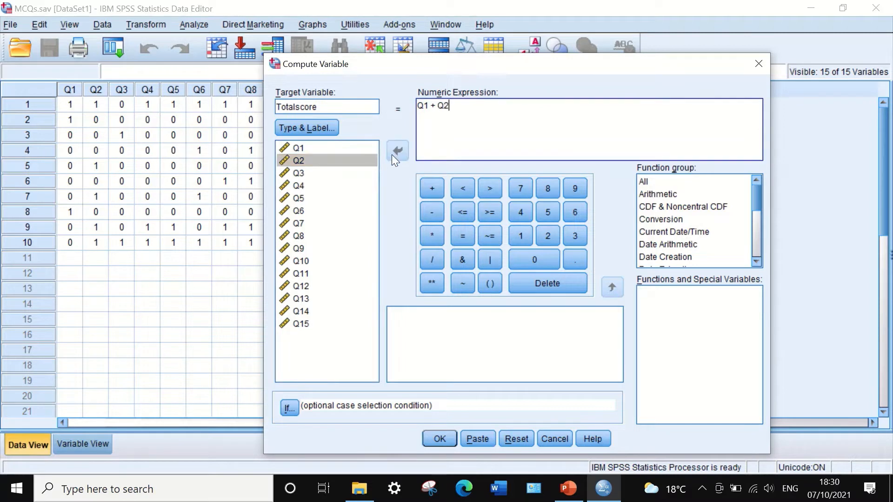
click(428, 188)
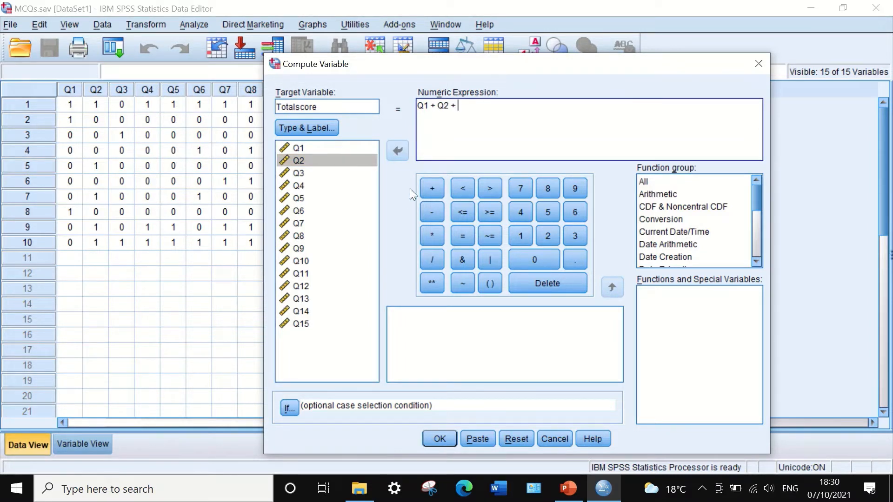
click(298, 173)
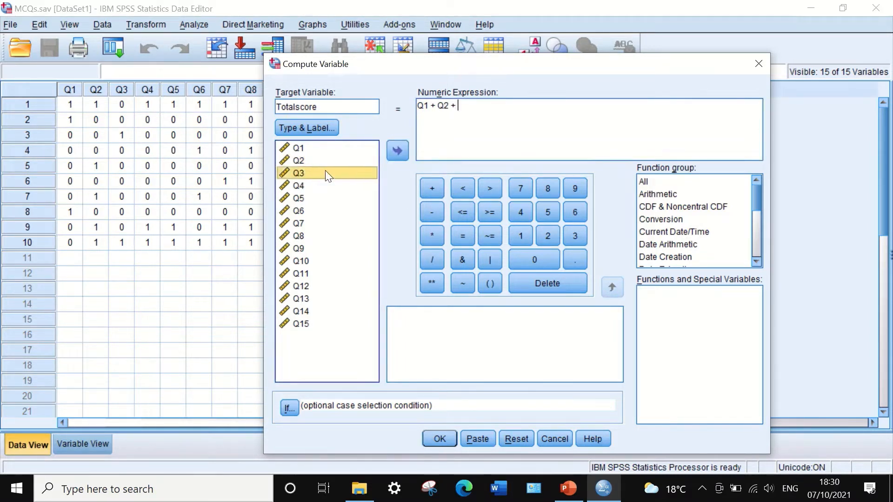
click(397, 150)
click(432, 188)
click(298, 185)
click(396, 149)
click(431, 188)
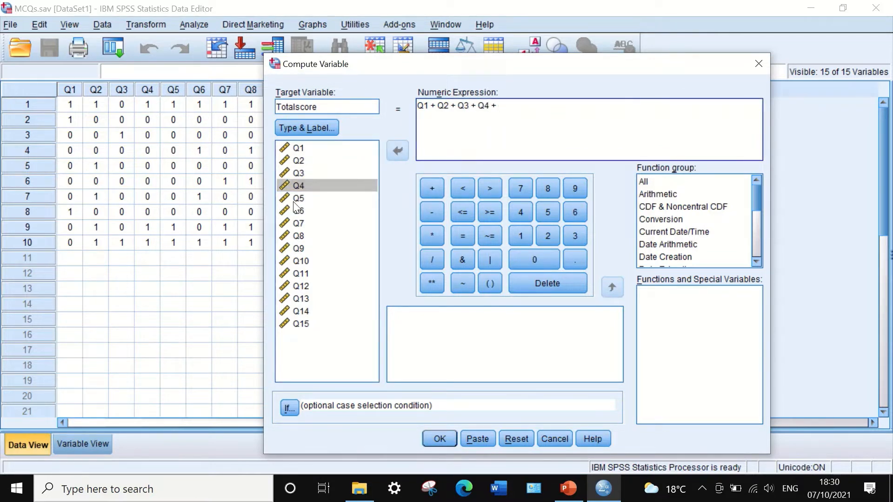
click(298, 198)
click(398, 151)
click(432, 188)
click(298, 210)
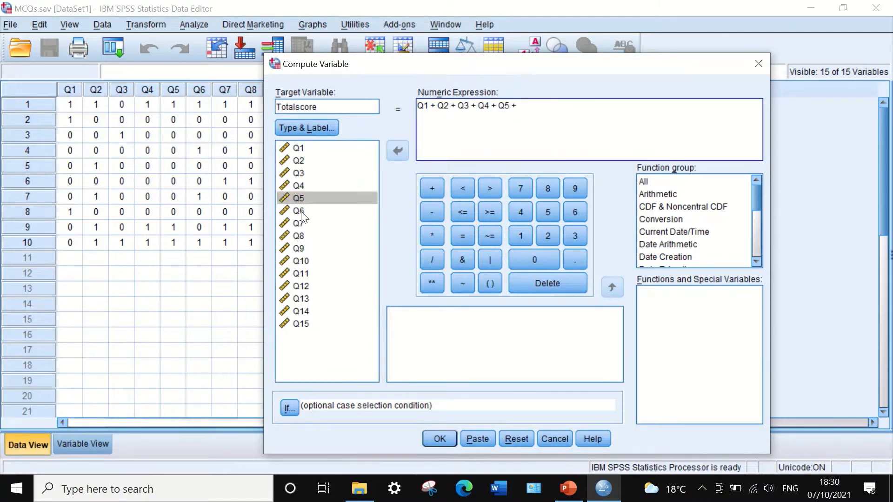
click(396, 150)
click(430, 189)
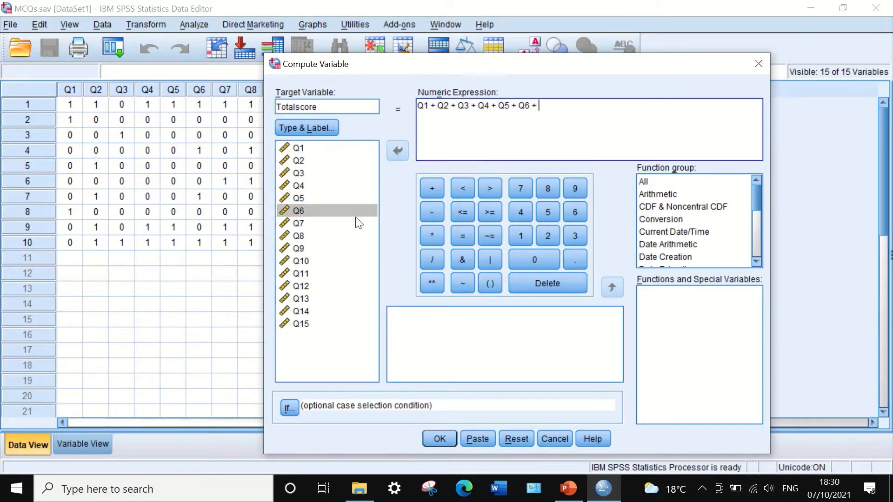
click(303, 224)
click(398, 149)
click(431, 188)
click(300, 236)
click(398, 150)
click(431, 188)
click(303, 247)
click(396, 150)
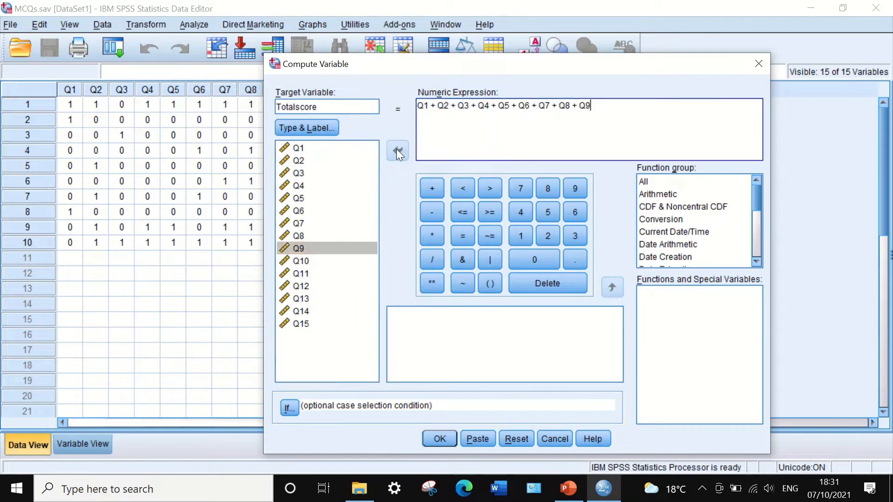
click(431, 188)
click(301, 260)
click(397, 150)
click(432, 188)
click(299, 274)
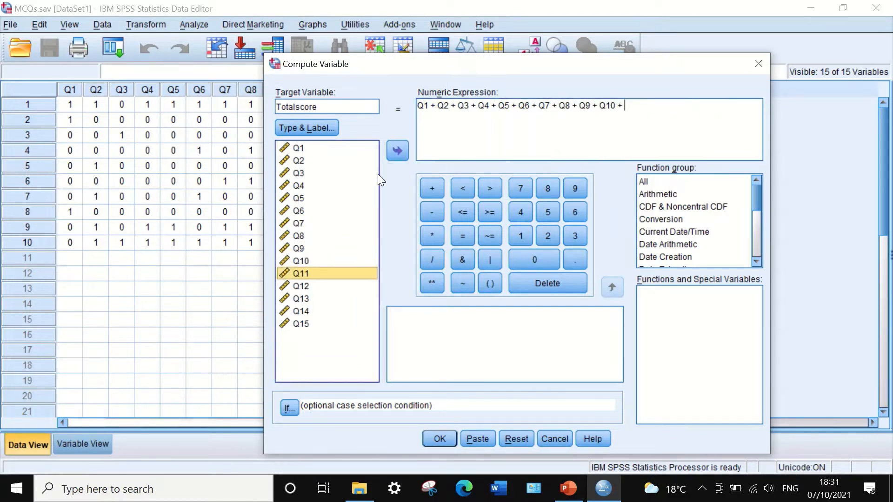
click(396, 150)
click(431, 188)
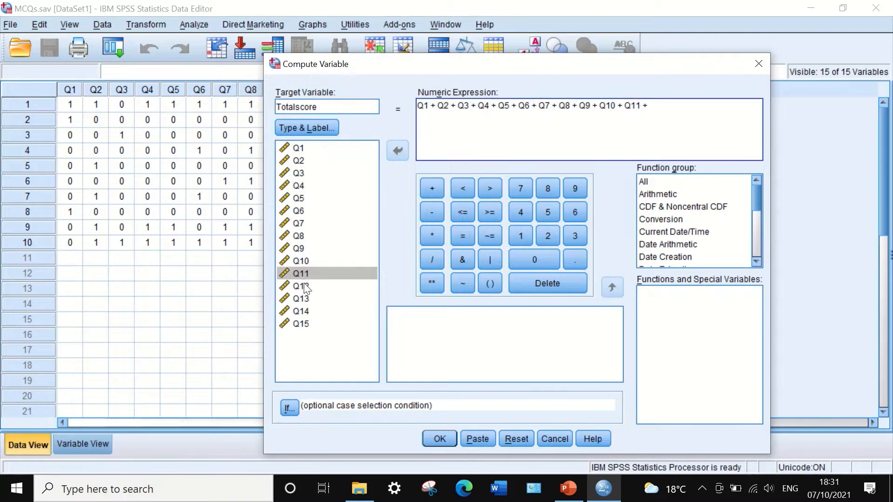
click(301, 285)
click(395, 151)
click(429, 188)
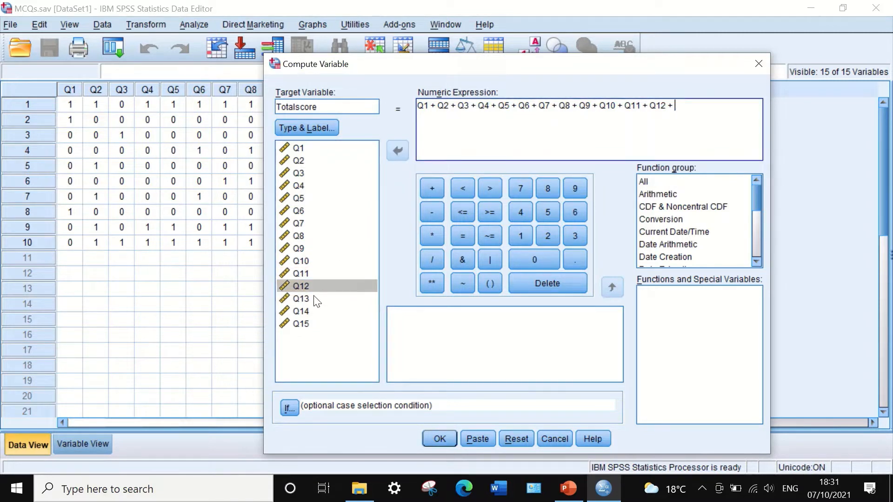
click(300, 298)
click(429, 188)
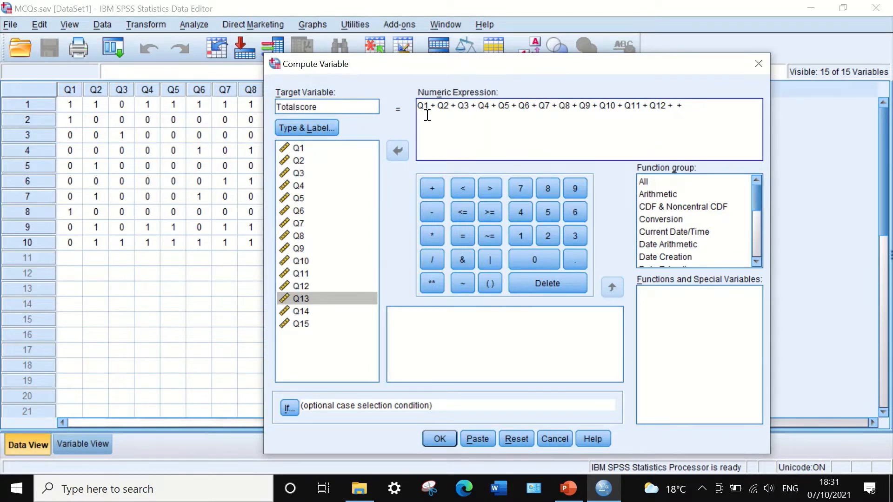
click(298, 298)
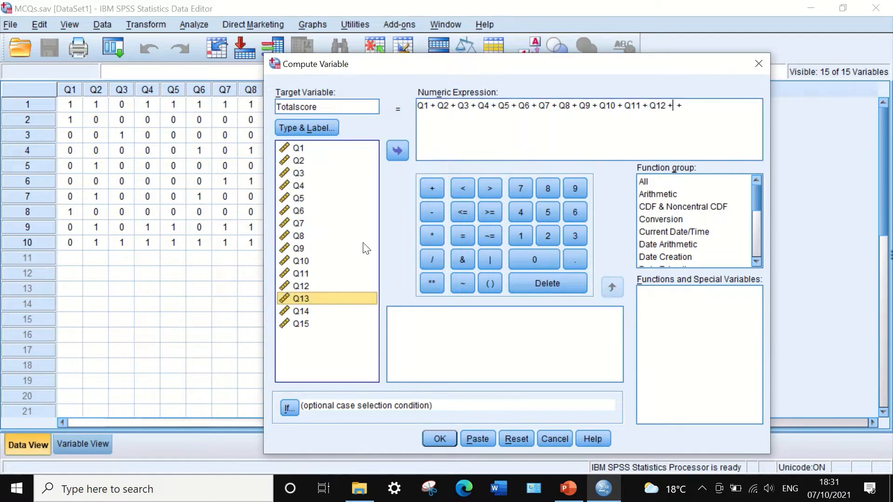
click(403, 150)
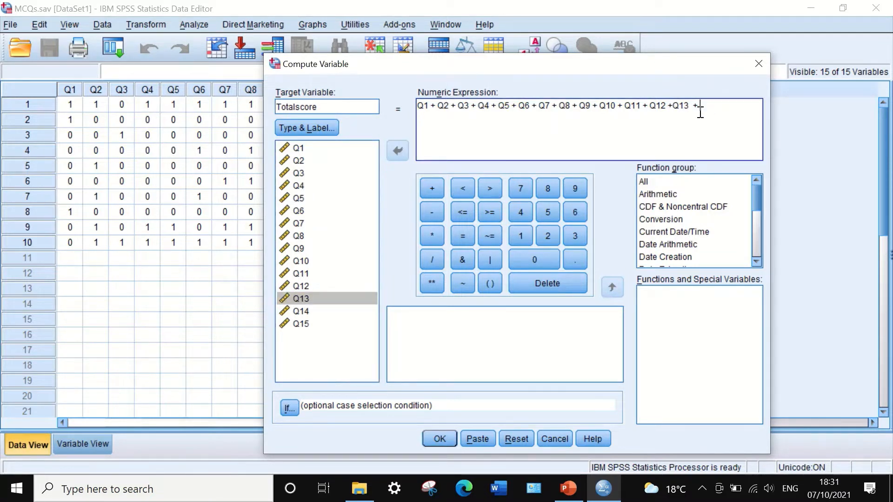
click(299, 311)
click(401, 150)
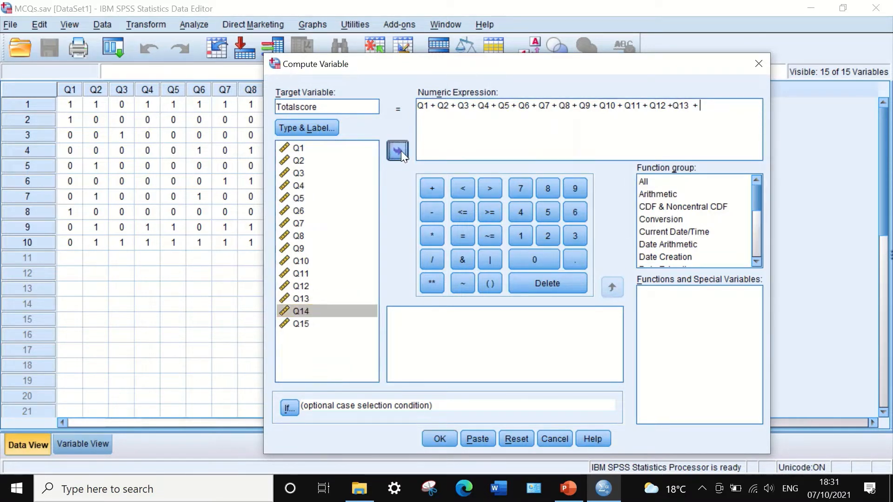
click(438, 184)
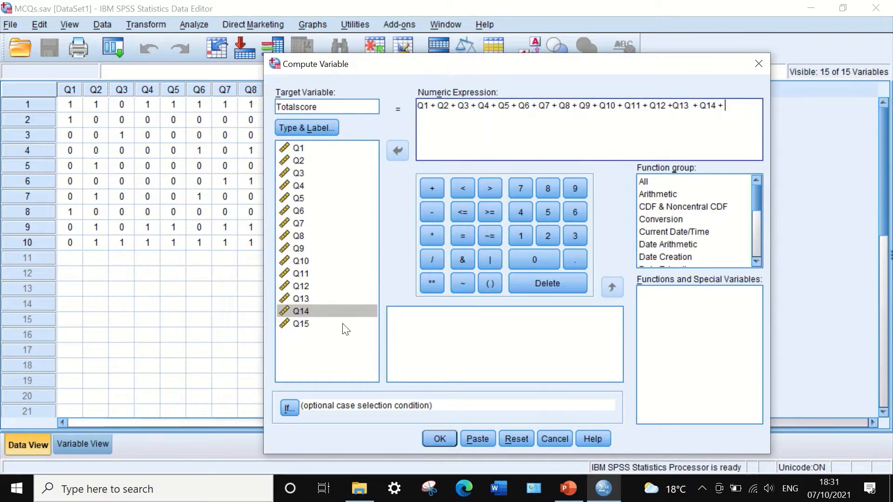
click(301, 324)
click(398, 150)
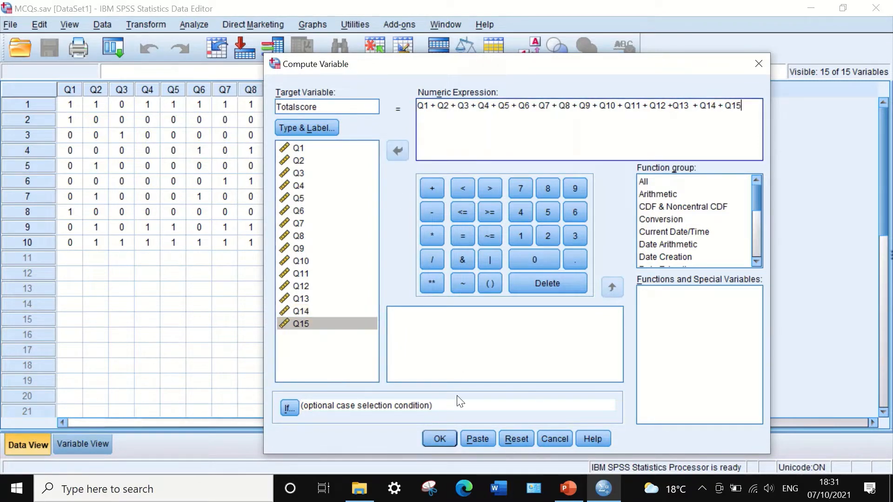
click(435, 438)
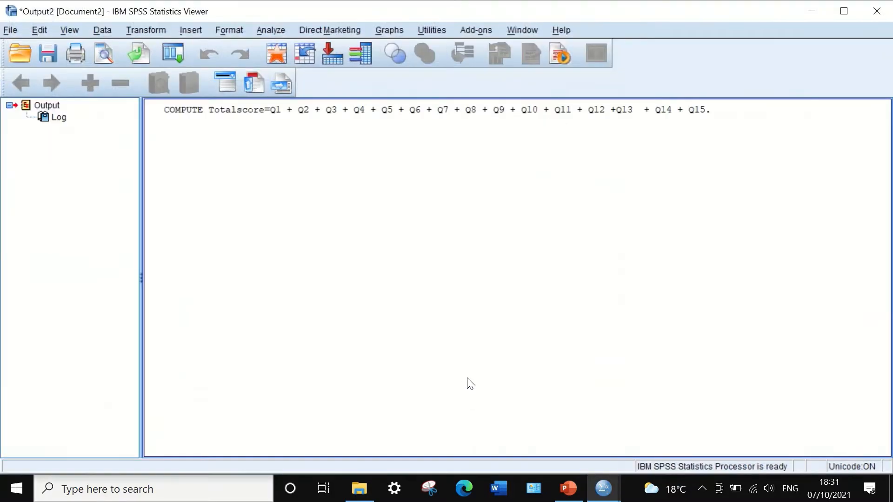
click(809, 7)
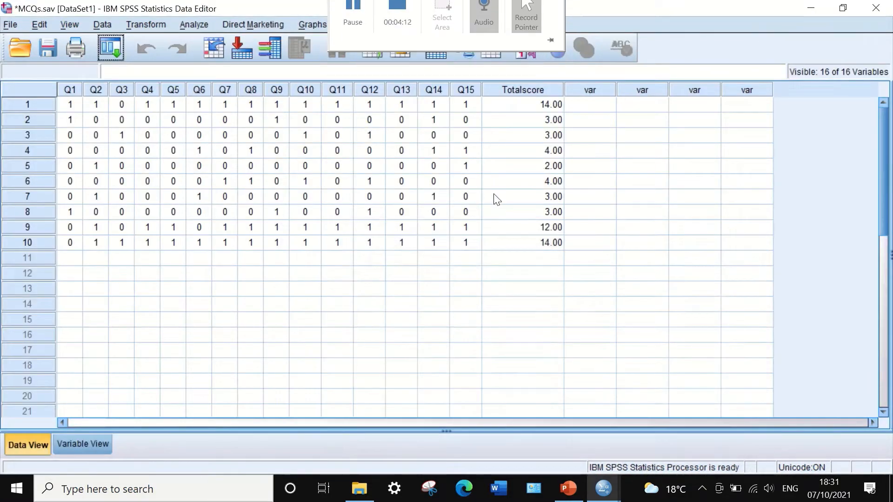
Narrow the Totalscore column in the data view and set the variable's decimals to 0
drag(562, 93, 520, 91)
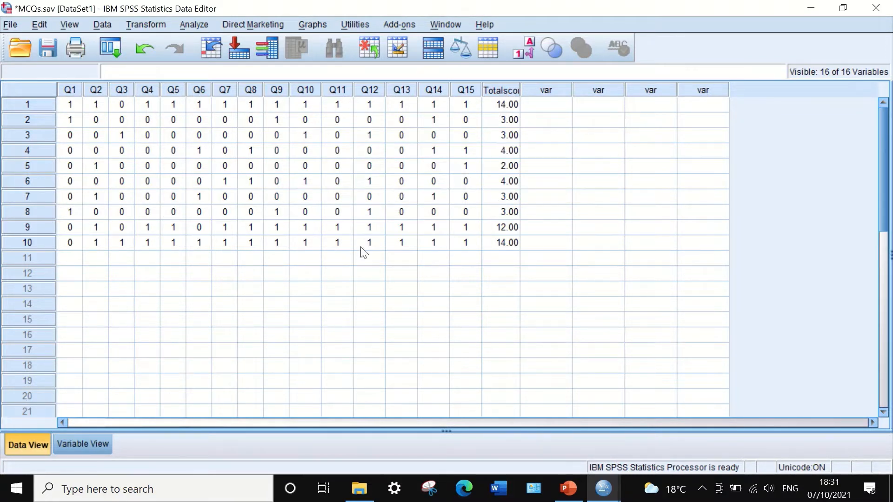
click(84, 444)
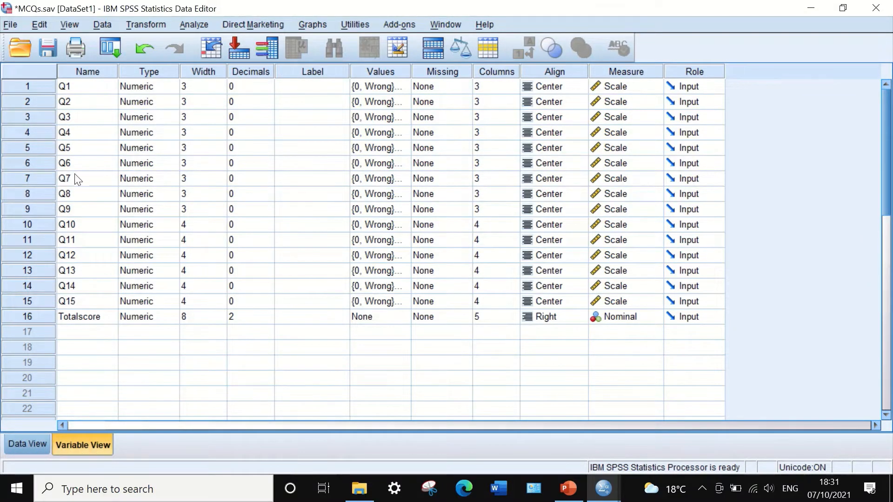
click(255, 316)
click(269, 320)
click(267, 320)
click(26, 443)
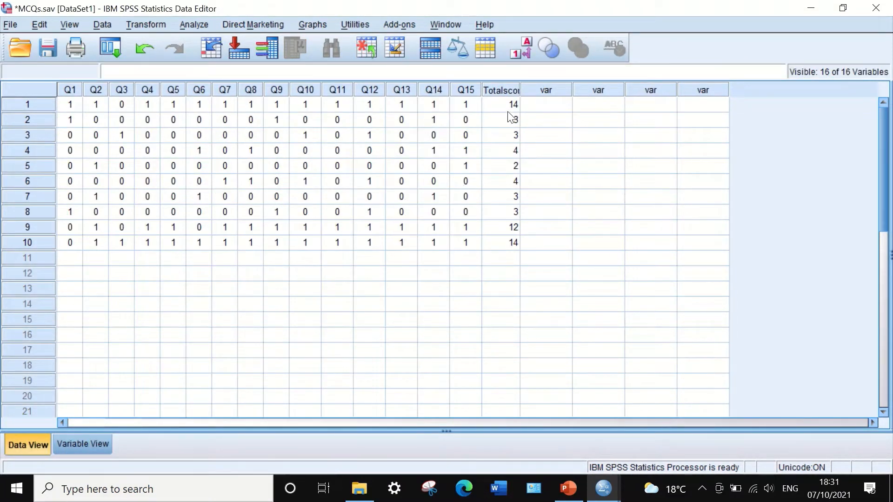
drag(520, 90, 507, 89)
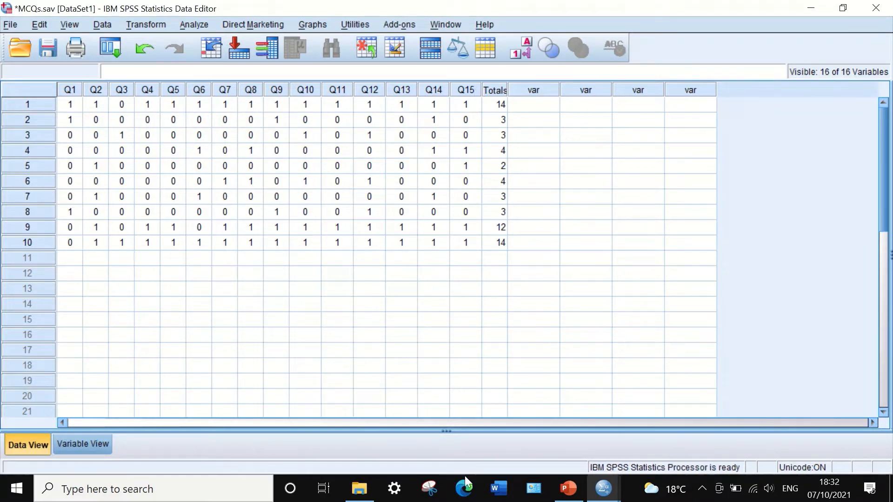
Switch to PowerPoint and display slide 69 with the KR-20 formula
click(565, 494)
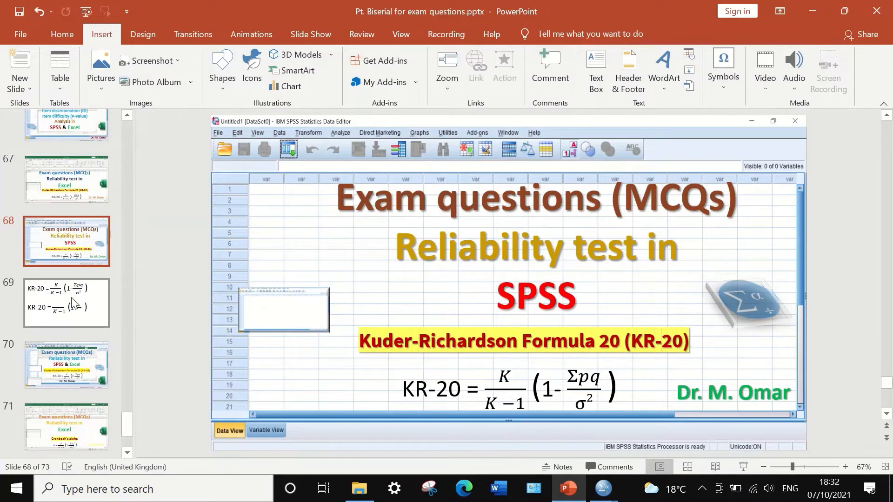
click(93, 302)
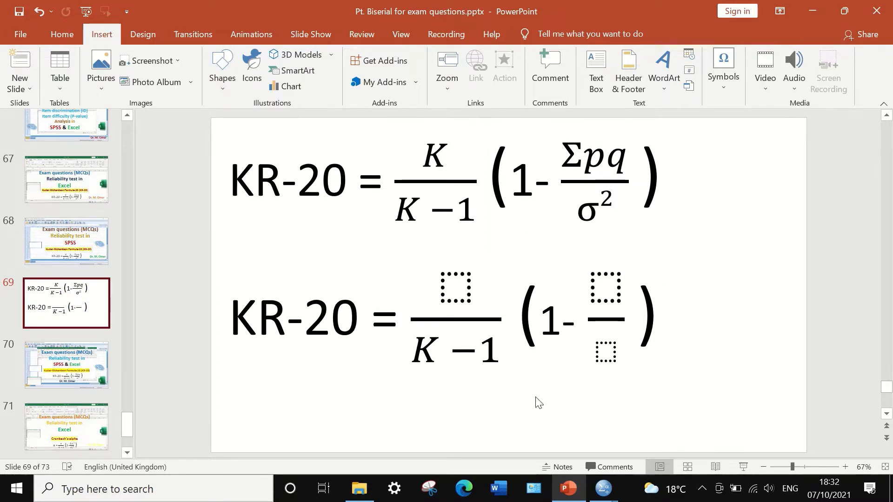
Switch to the SPSS data editor and set up a Frequencies analysis with Totalscore as its variable
mouse_move(603, 488)
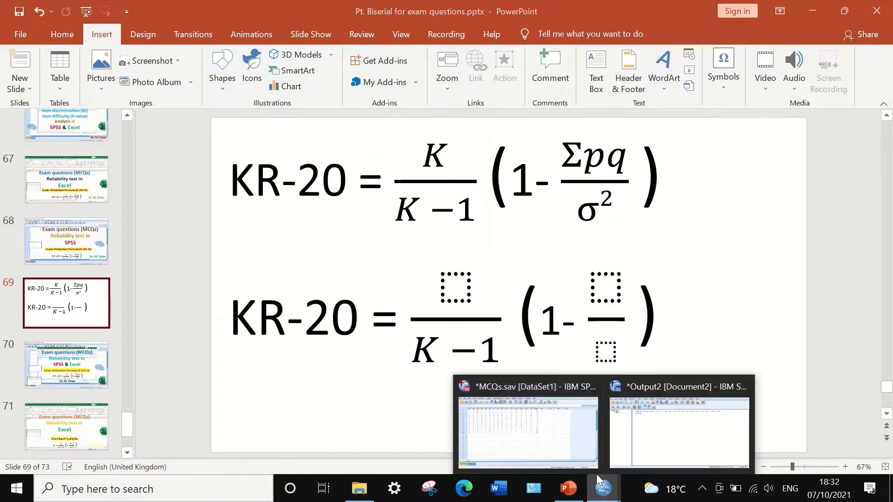
click(542, 433)
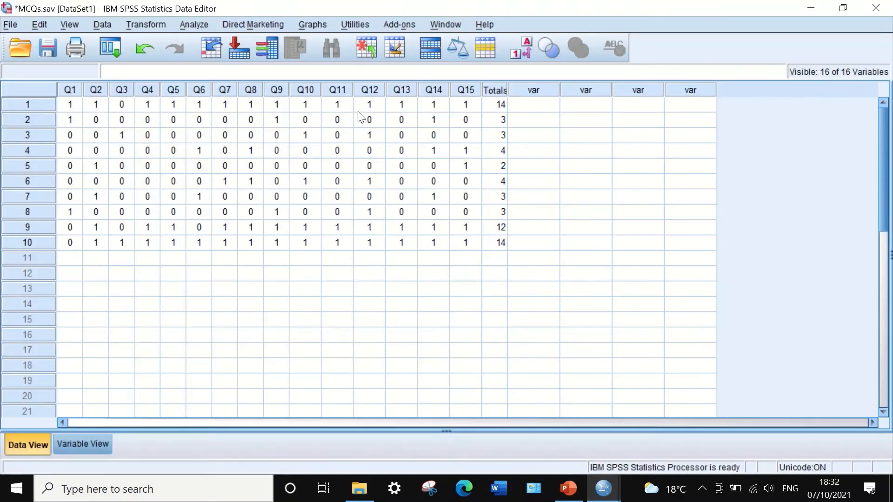
click(190, 21)
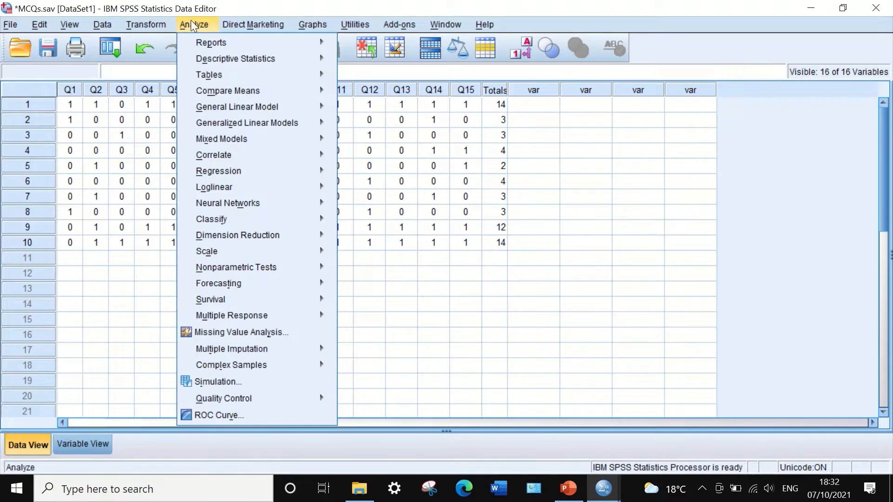
mouse_move(203, 55)
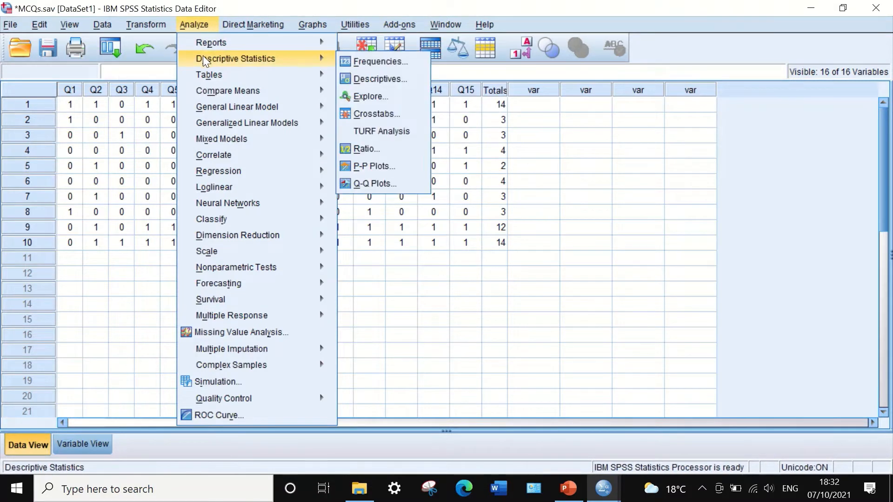
click(374, 58)
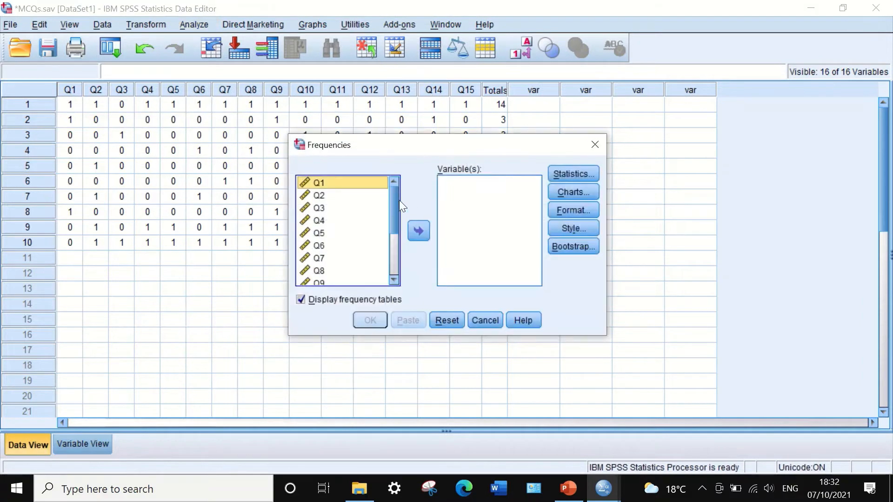
scroll(392, 199, down, 3)
click(344, 279)
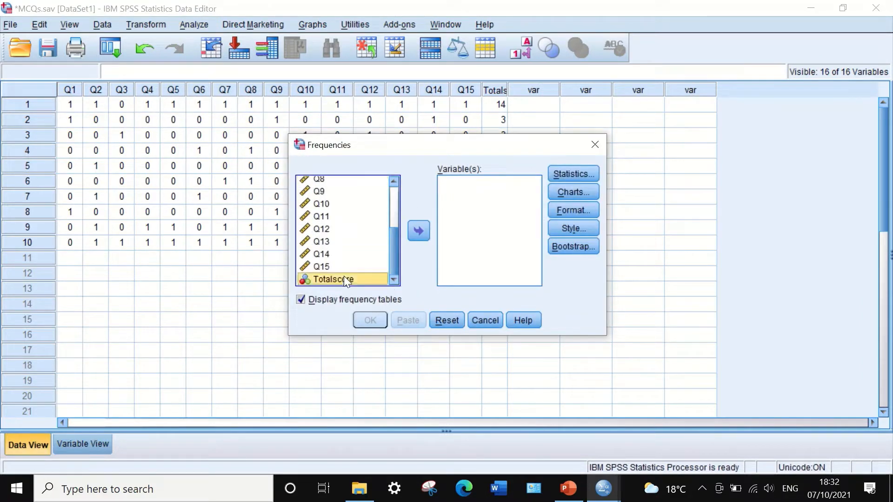
click(418, 231)
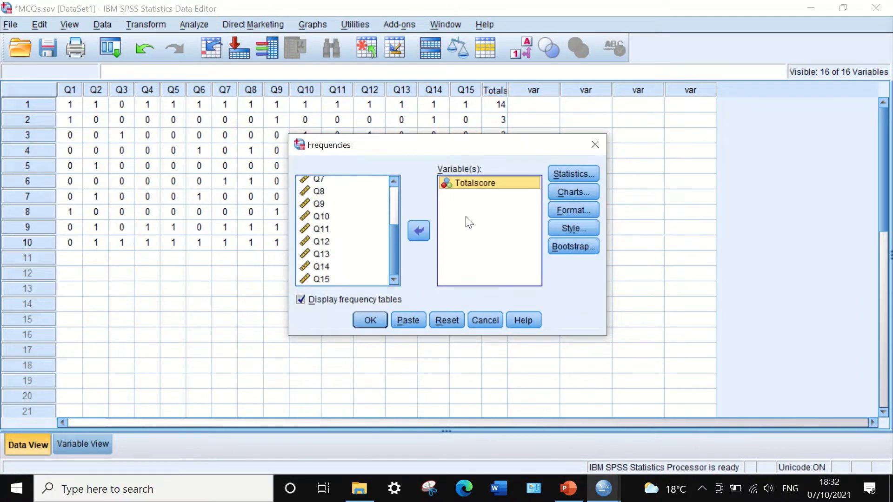
Request the variance statistic for Totalscore and run the Frequencies analysis
click(572, 173)
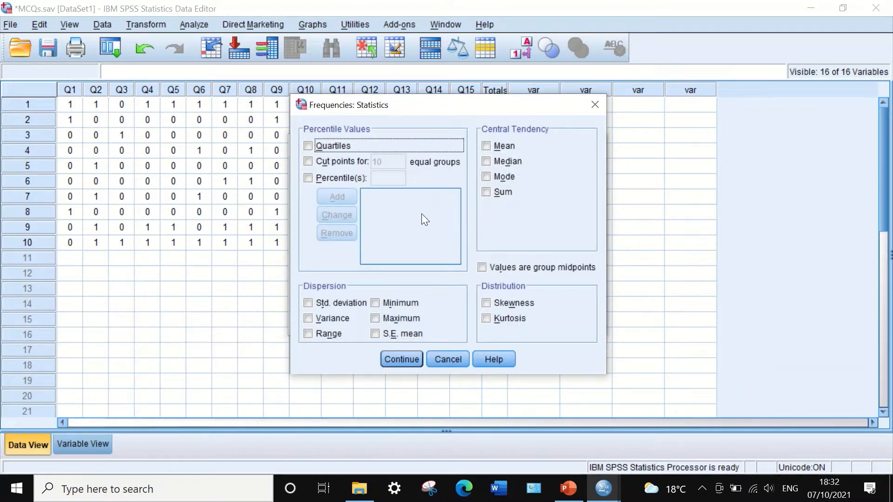
click(308, 318)
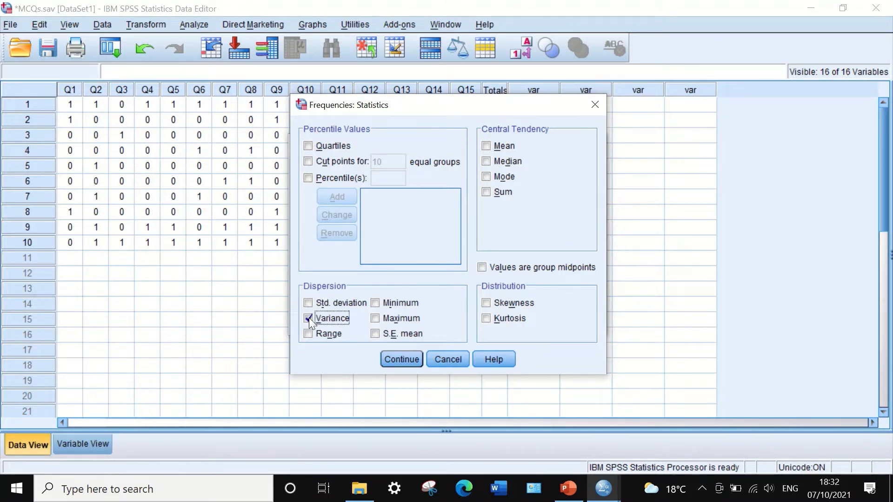
click(401, 359)
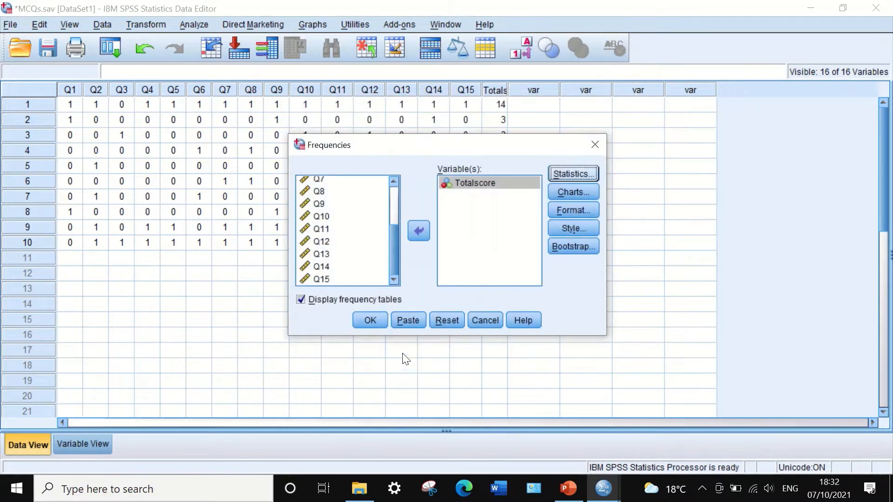
click(370, 320)
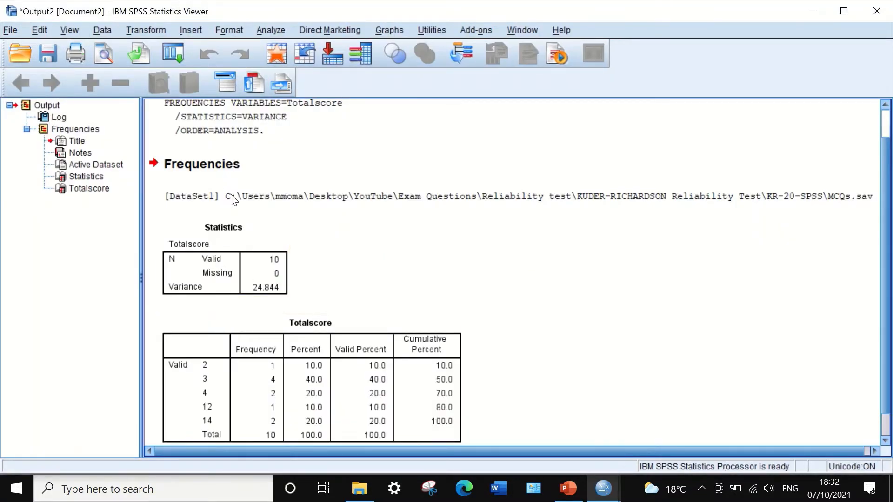
Open the Statistics table in the output for editing and copy the Totalscore variance value
scroll(270, 254, down, 1)
scroll(279, 264, up, 2)
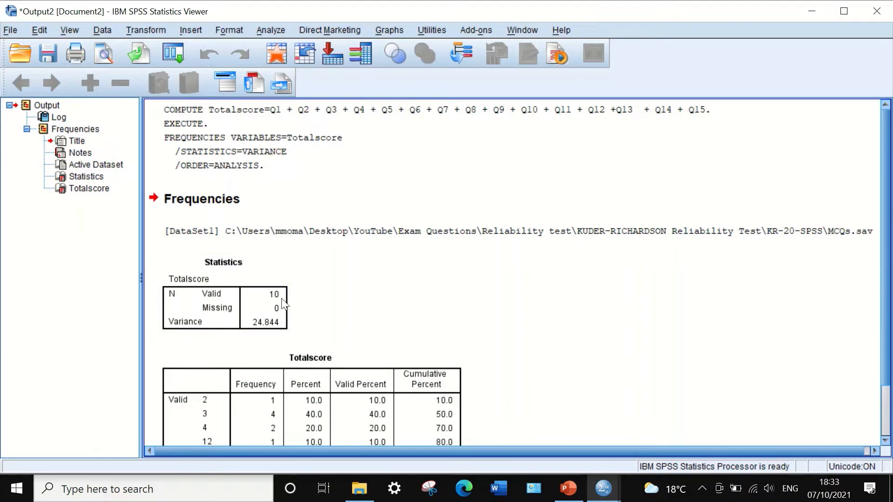
click(253, 328)
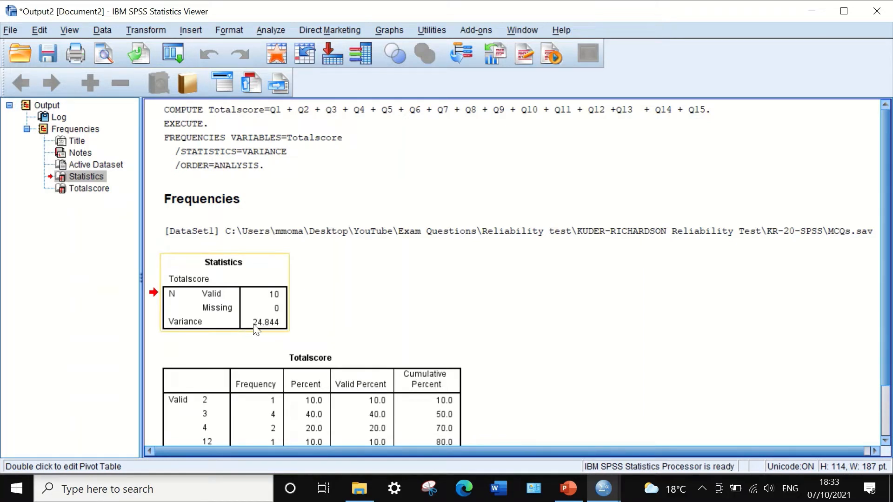
double_click(269, 330)
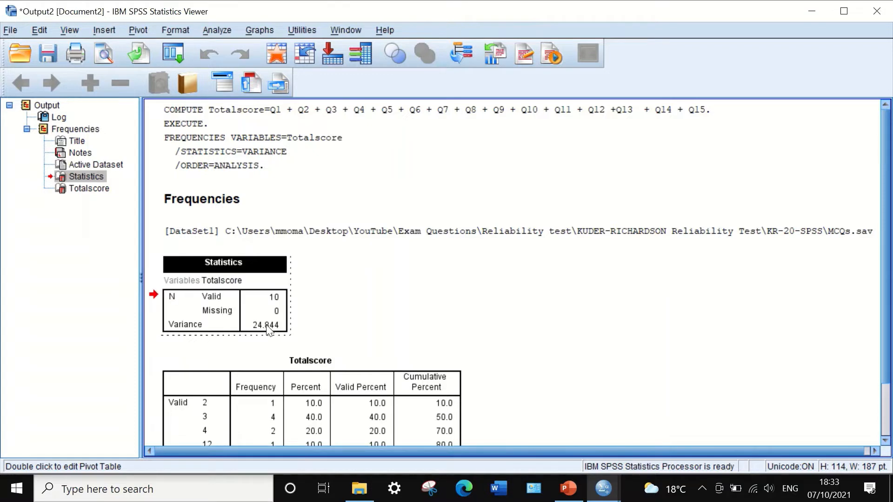
click(265, 329)
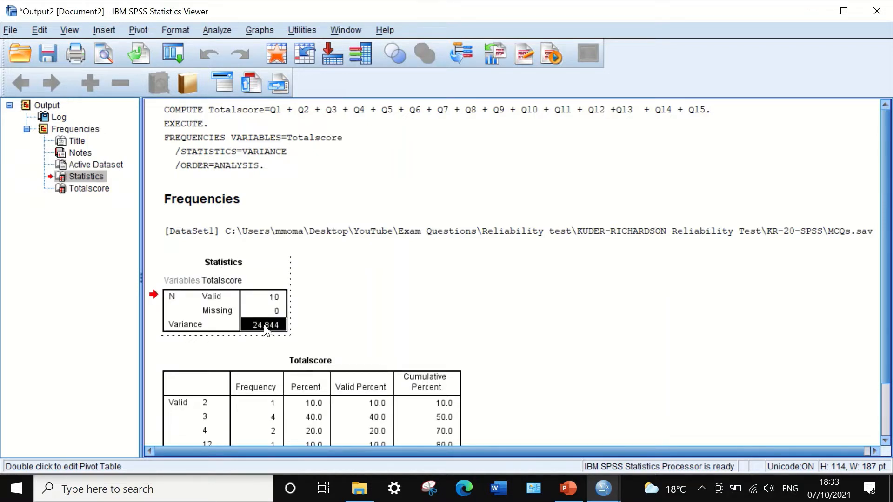
right_click(265, 328)
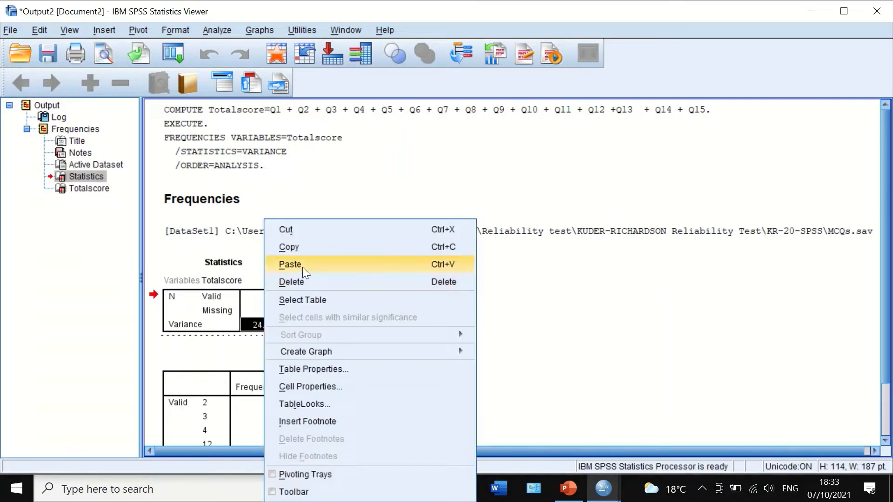
click(302, 249)
Switch to PowerPoint and paste 24.844 into the empty denominator inside the parentheses of the second KR-20 formula
click(568, 487)
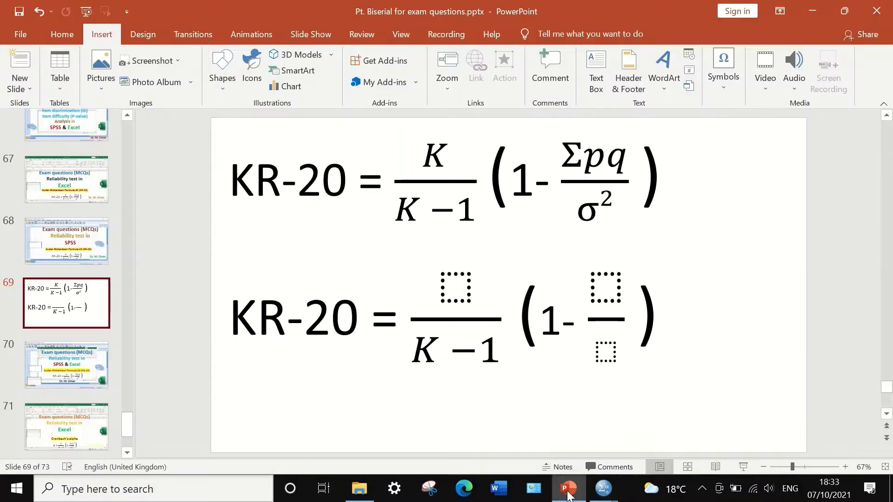
click(601, 354)
right_click(603, 353)
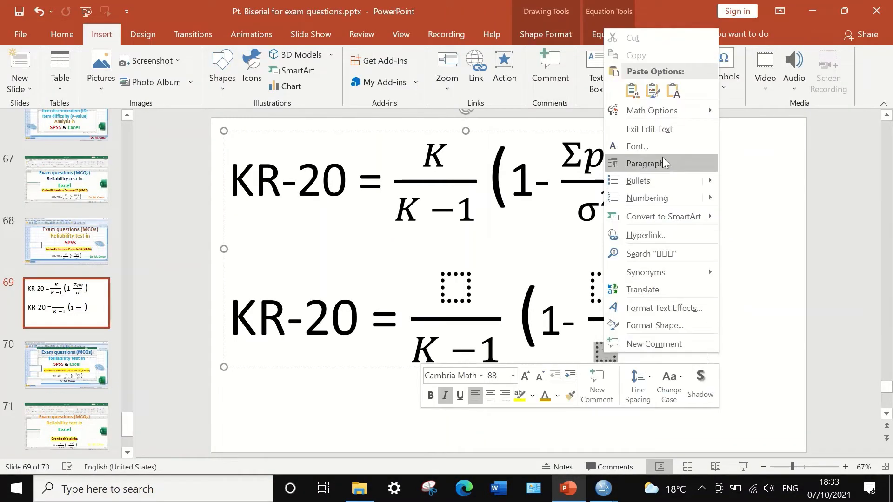
click(632, 90)
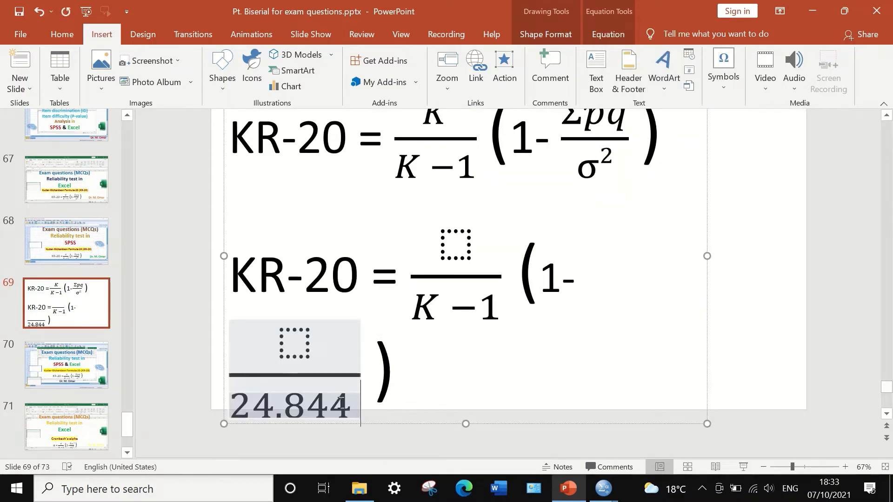
Reduce the font size of the pasted 24.844 denominator to 40
drag(351, 403, 229, 404)
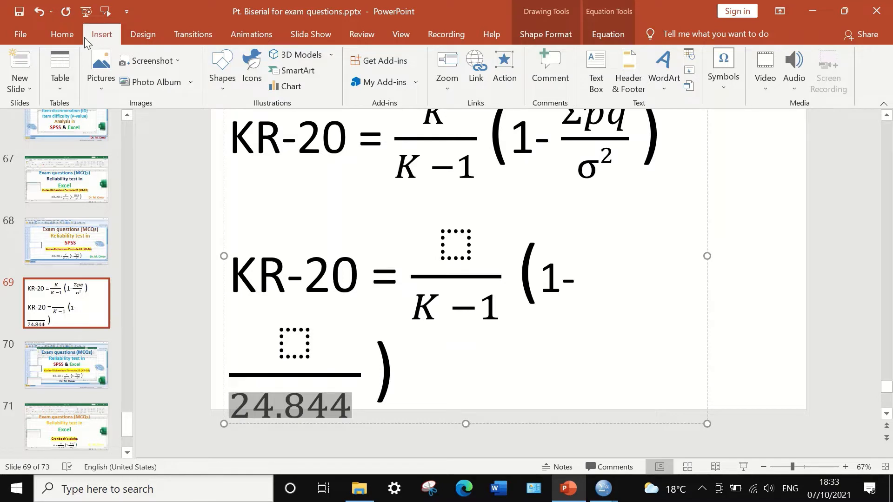
click(62, 34)
click(323, 61)
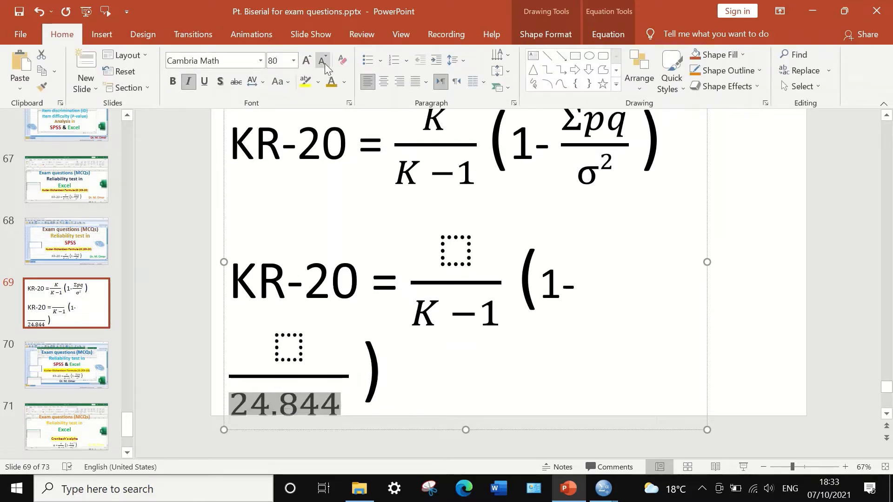
click(322, 61)
click(317, 63)
click(316, 63)
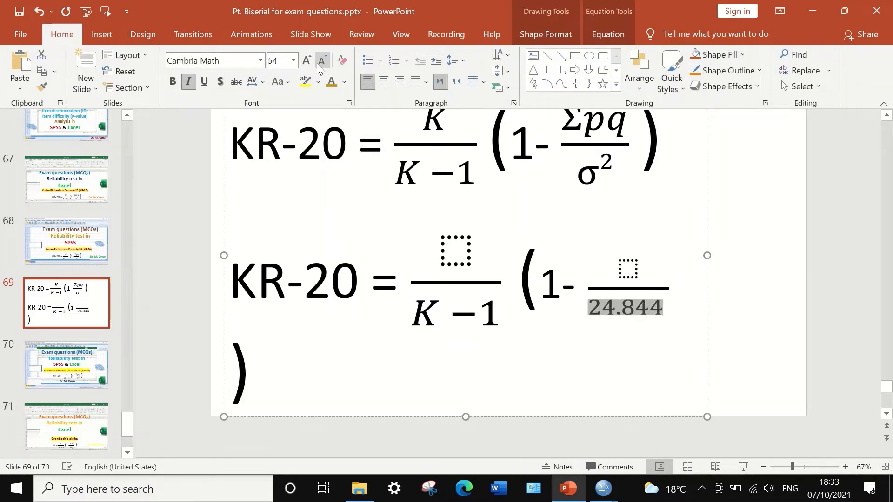
click(317, 63)
click(316, 63)
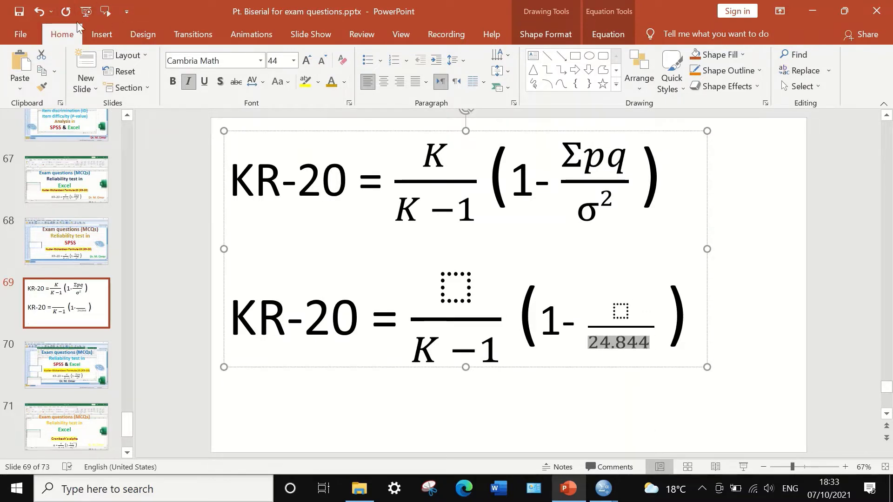
click(327, 64)
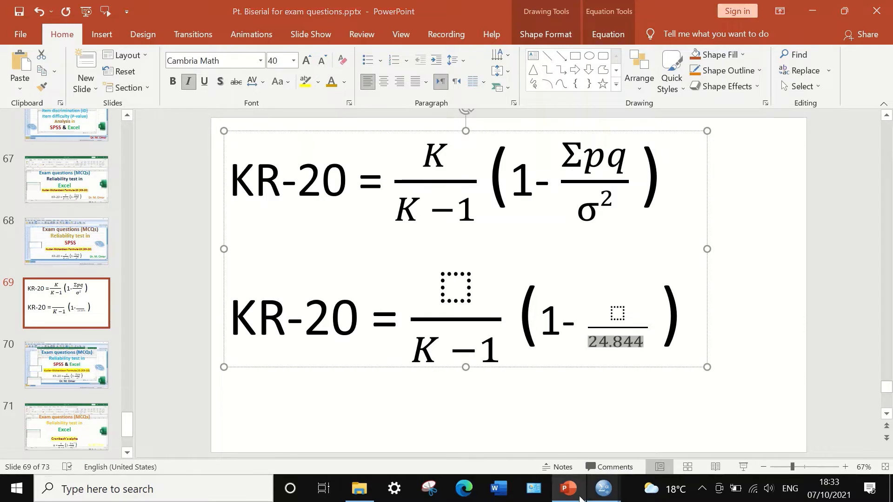
Switch to the SPSS data editor and transpose all variables, Q1 through Q15 and Totalscore, into a new dataset
mouse_move(603, 488)
click(559, 434)
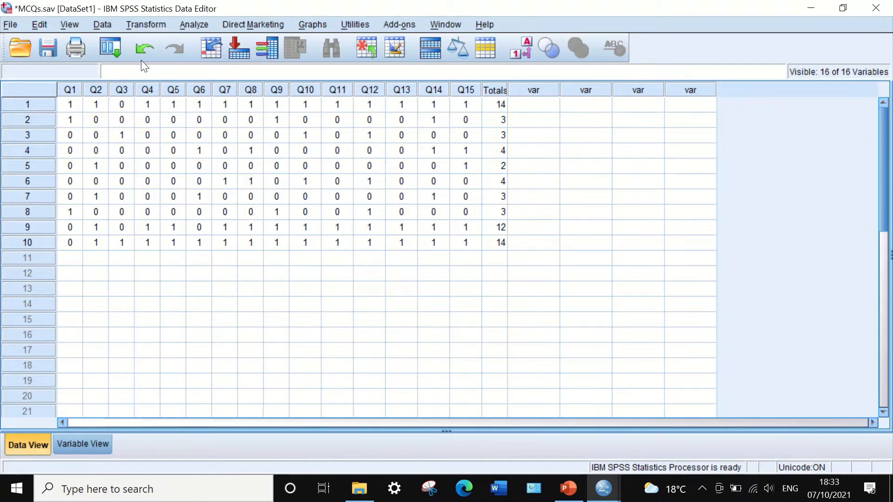
click(104, 22)
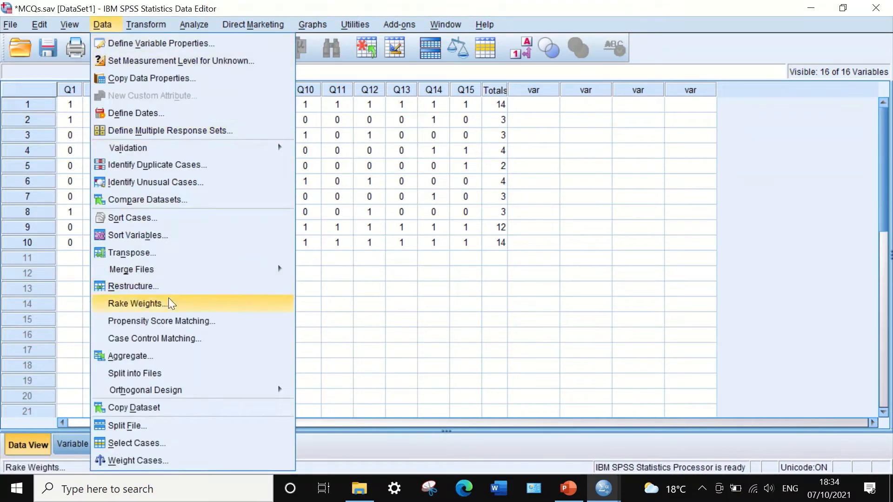
click(145, 252)
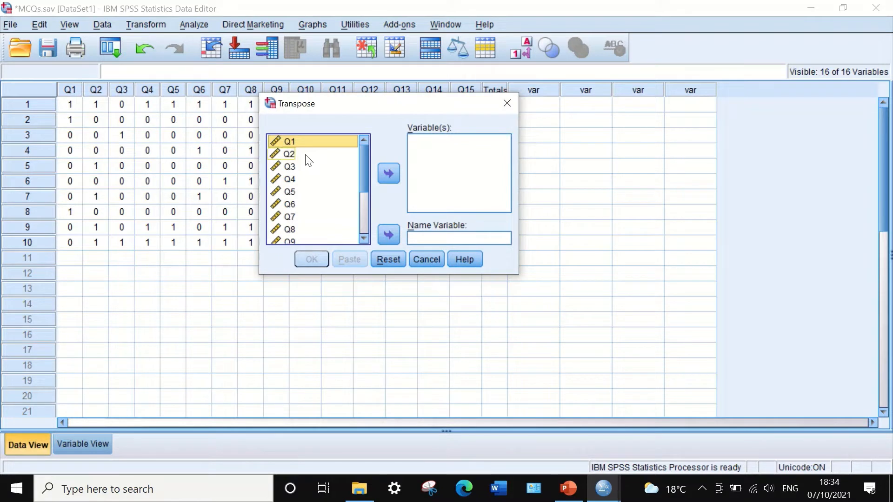
key(ctrl+a)
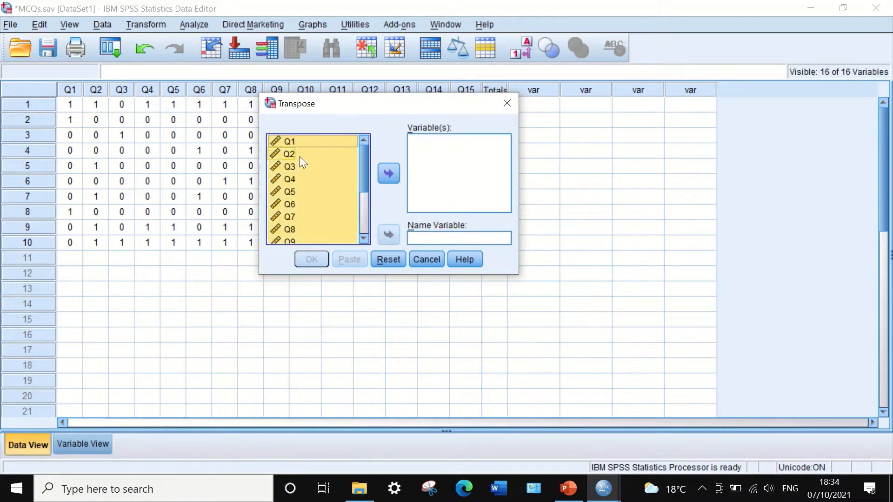
click(384, 172)
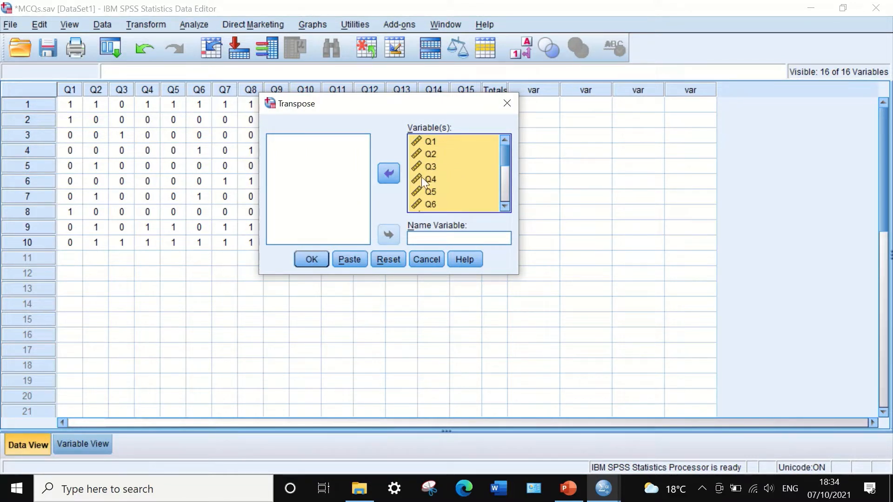
drag(506, 158, 505, 188)
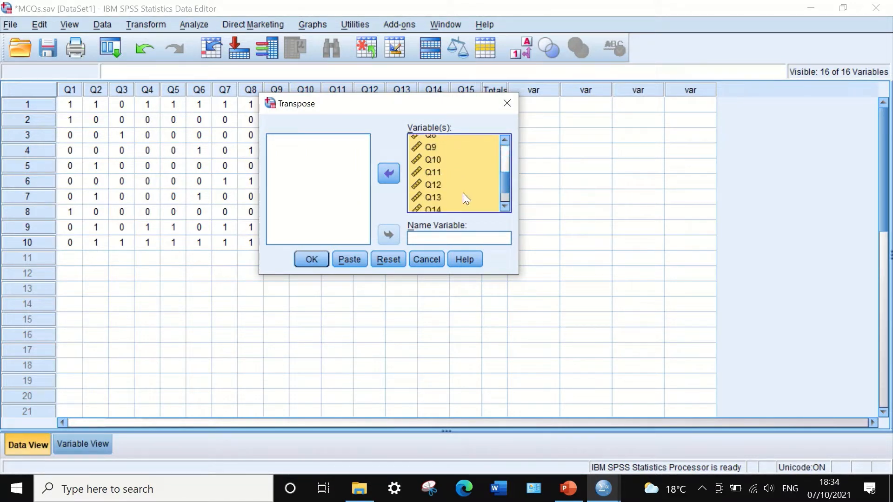
click(310, 259)
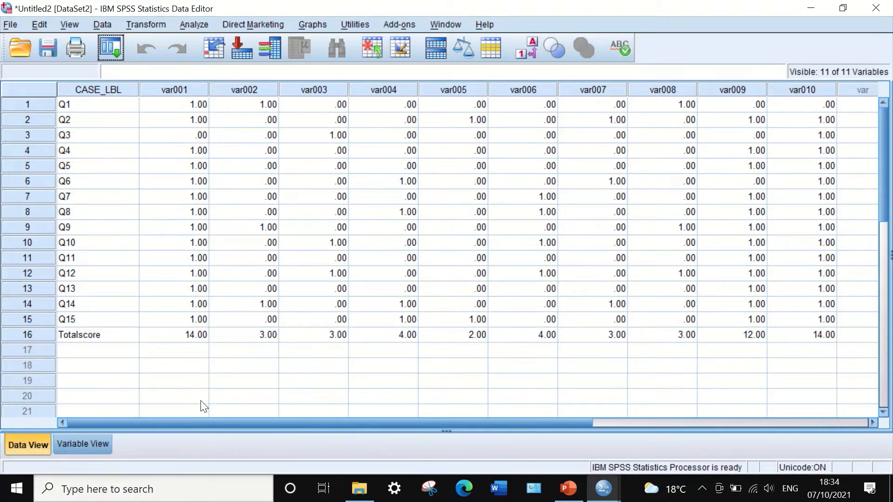
Set the decimals of var001 to 0 and copy that setting to var002 through var010
click(84, 444)
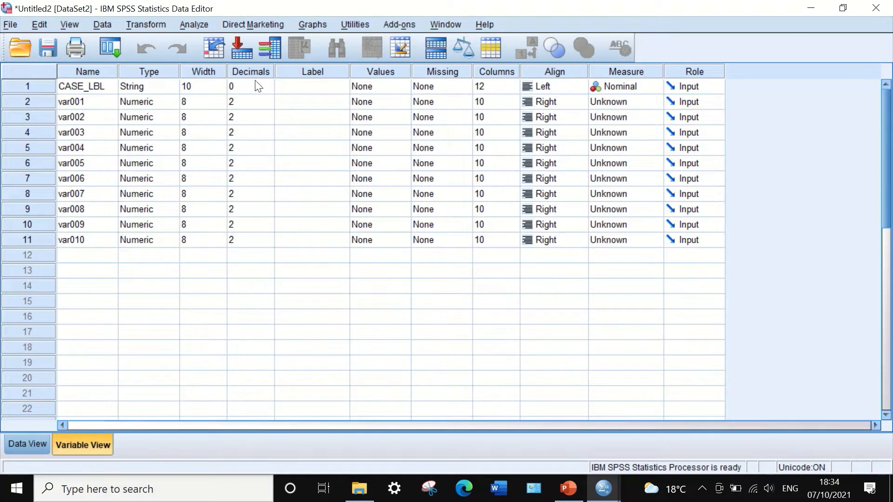
click(260, 101)
click(268, 105)
click(268, 105)
click(231, 84)
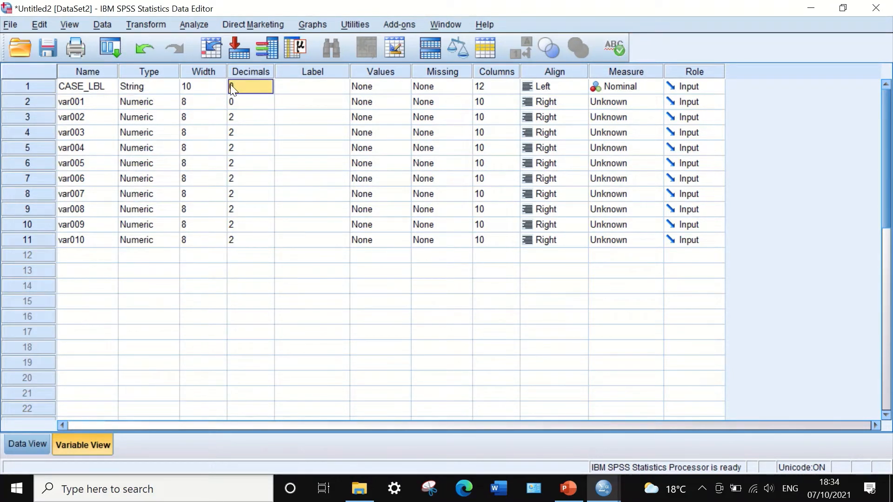
drag(252, 112, 236, 240)
right_click(259, 162)
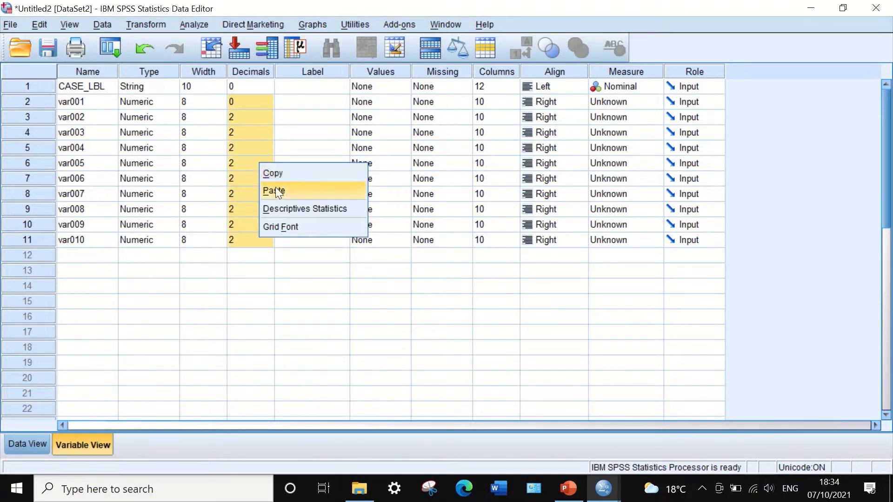
click(275, 191)
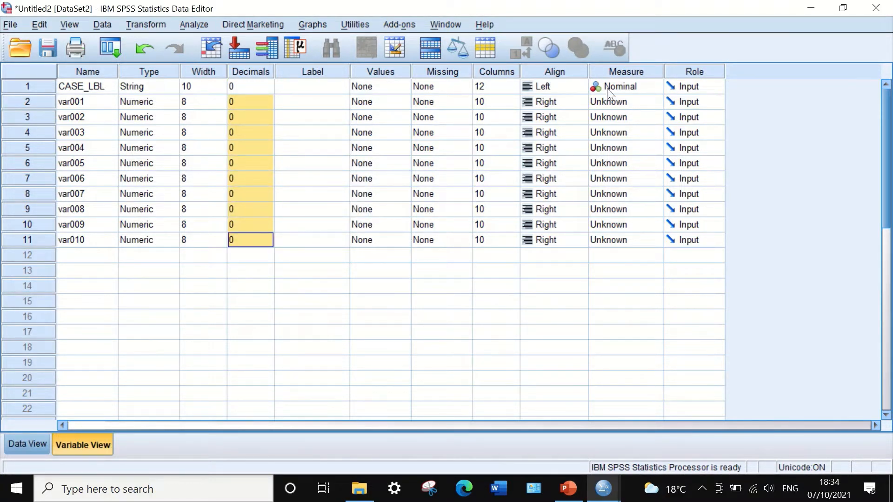
Set the alignment of CASE_LBL to Center and copy that alignment to var002
click(559, 87)
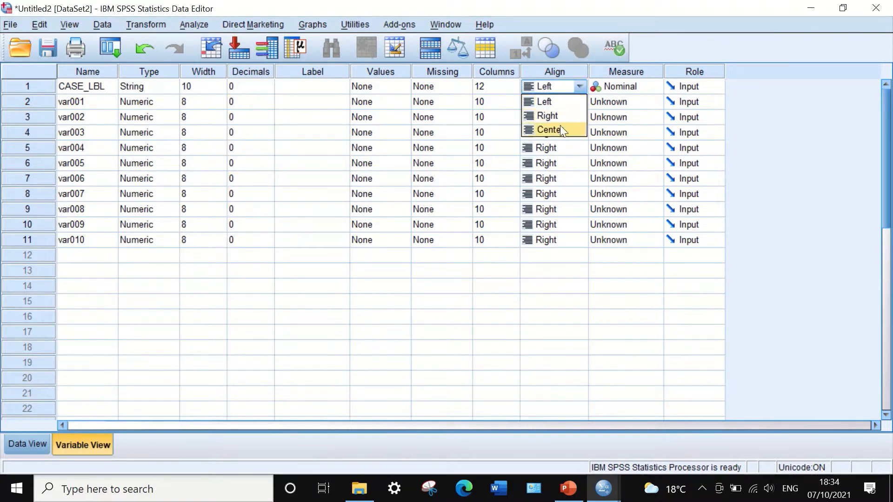
click(554, 130)
click(558, 100)
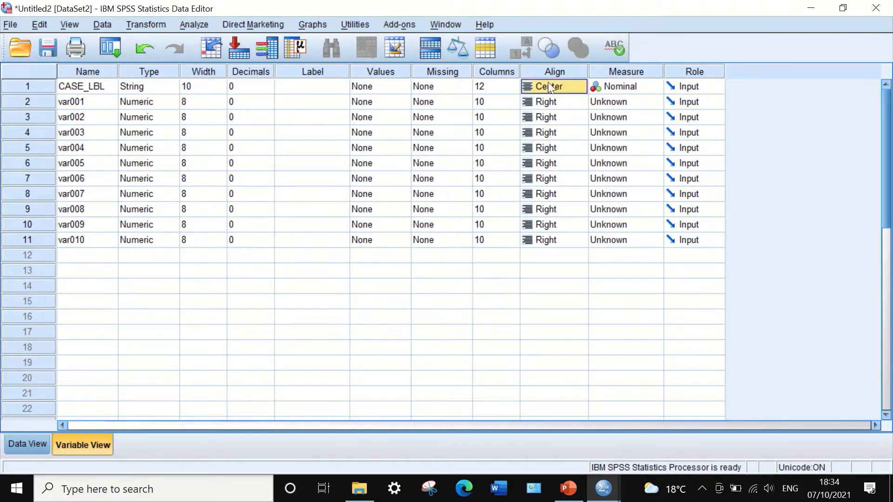
right_click(545, 84)
click(551, 93)
drag(549, 102, 570, 251)
right_click(547, 117)
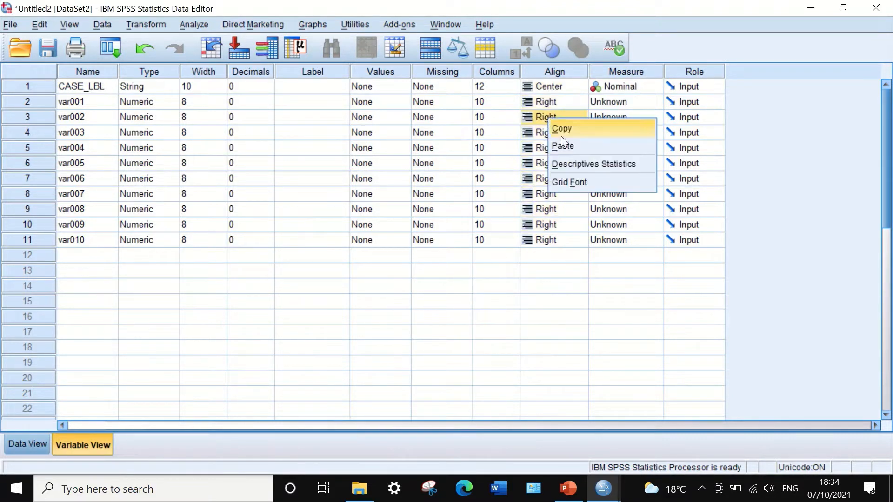
click(565, 143)
Copy the Center alignment of var002 to var003 through var010 and to var001
click(557, 102)
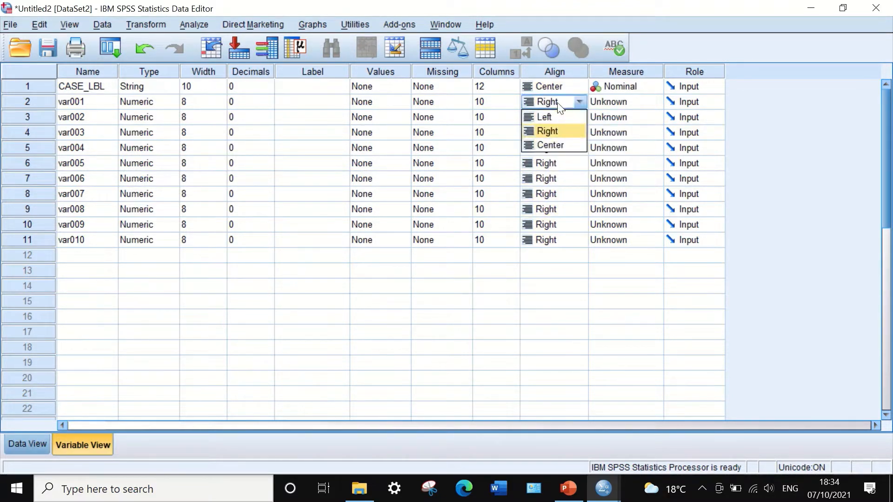
click(553, 88)
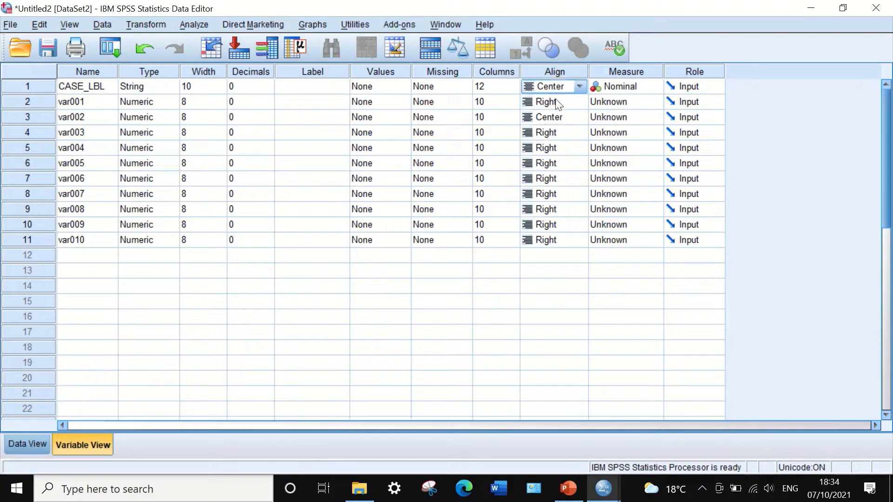
click(563, 120)
right_click(543, 116)
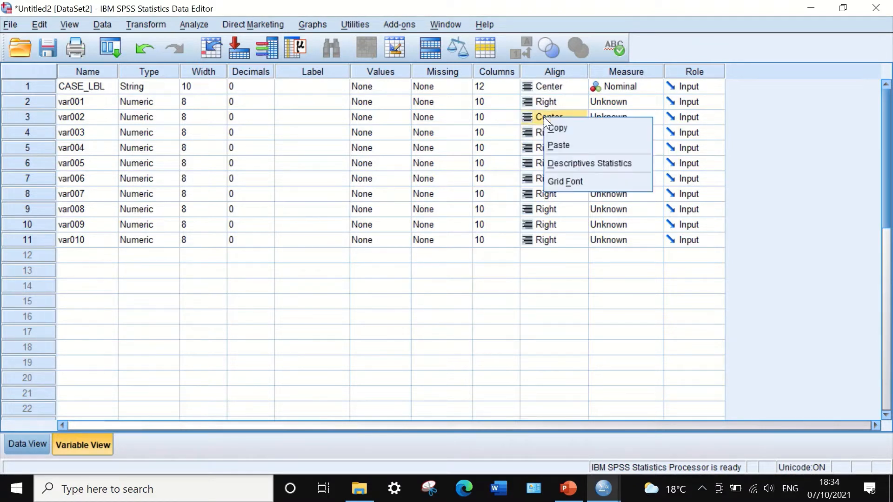
click(559, 128)
drag(557, 136, 556, 239)
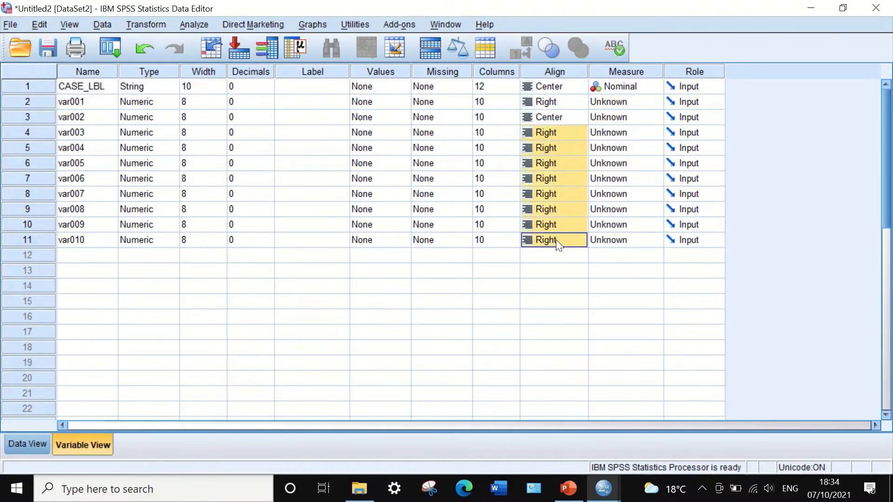
right_click(569, 159)
click(587, 181)
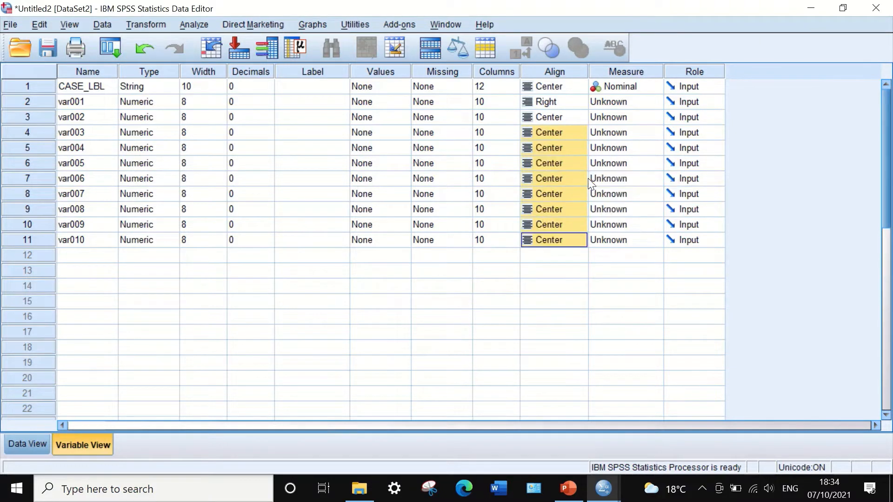
right_click(553, 101)
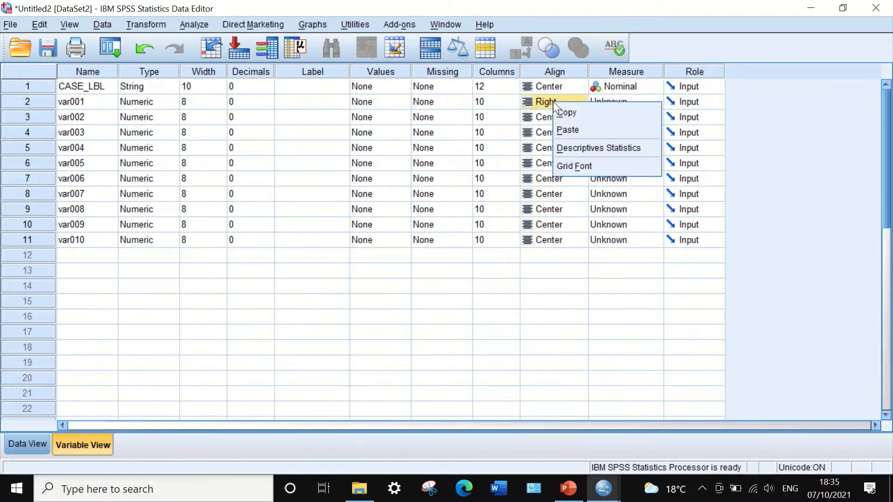
click(576, 128)
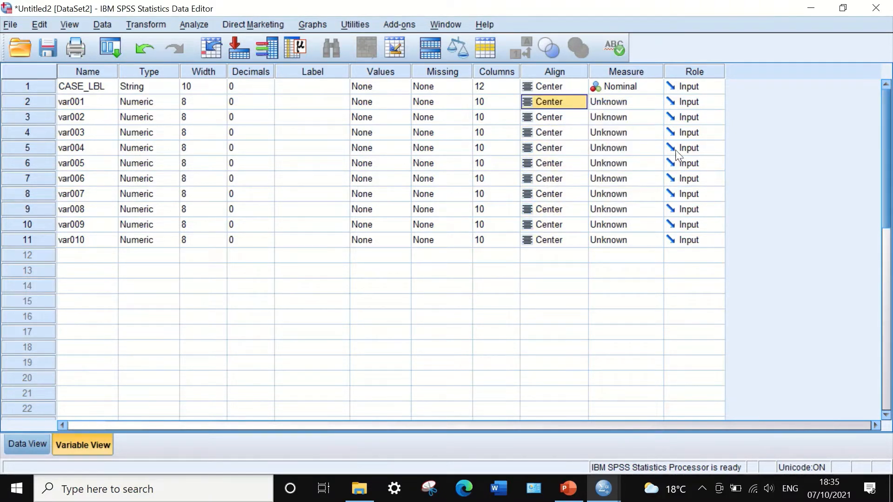
Set the measurement level of var001 through var010 to Scale, keeping CASE_LBL as Nominal
click(636, 101)
click(628, 117)
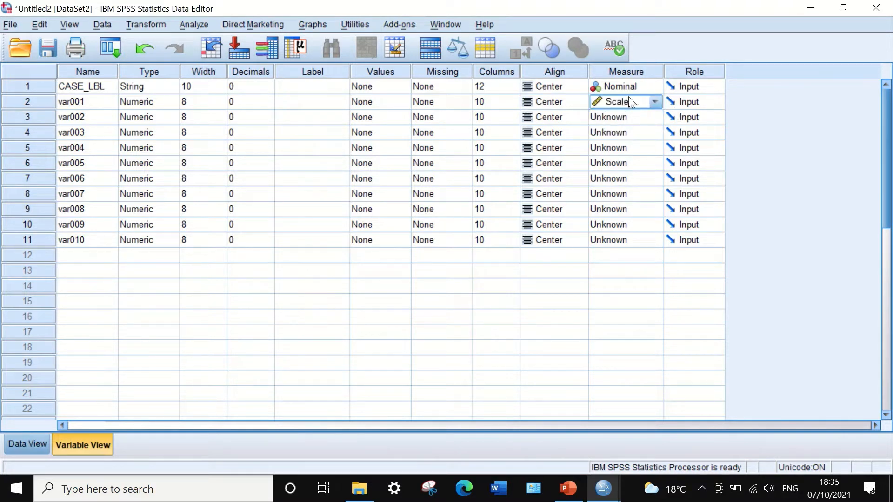
click(629, 86)
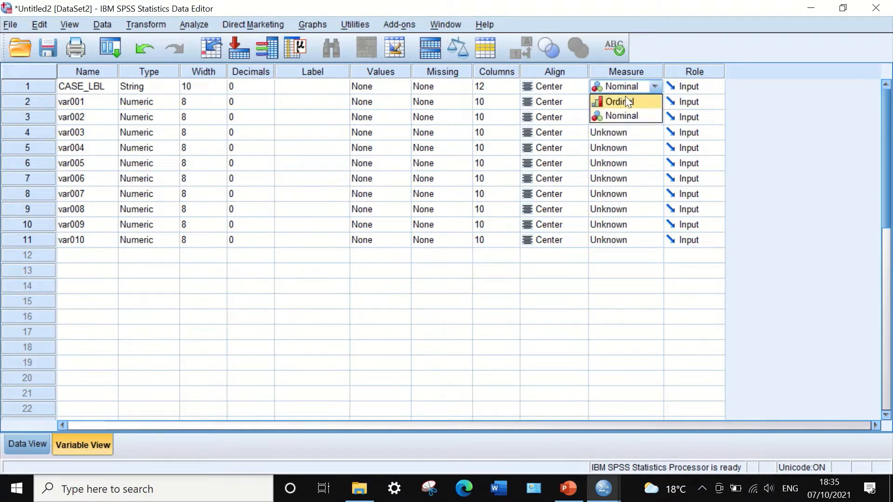
click(622, 115)
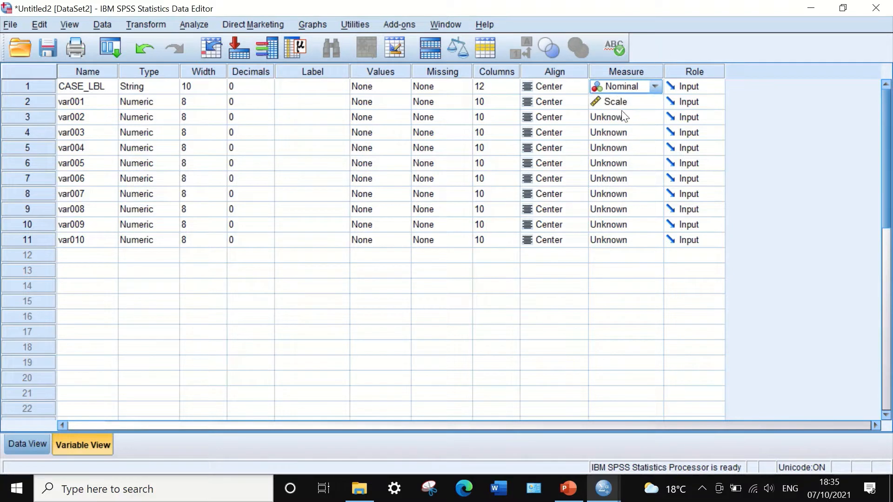
click(617, 100)
click(645, 159)
click(622, 115)
click(620, 132)
click(628, 147)
click(626, 161)
click(625, 163)
click(622, 181)
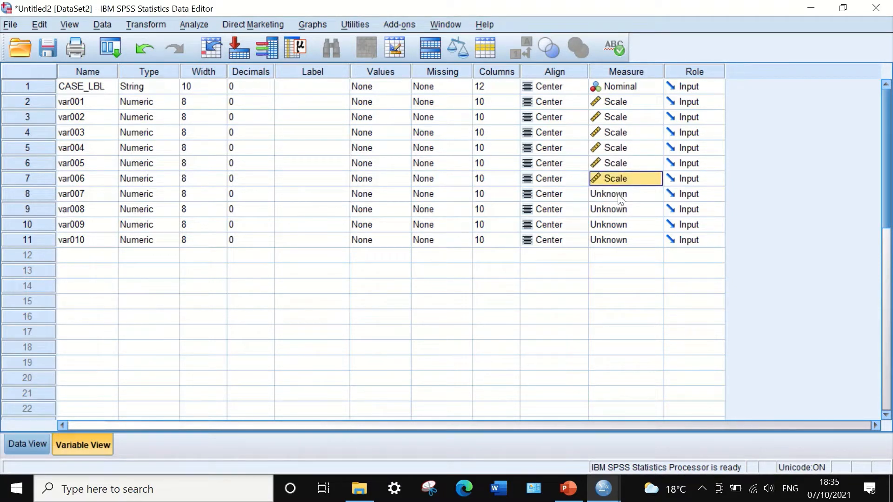
click(620, 193)
click(613, 244)
click(614, 225)
click(612, 208)
click(604, 272)
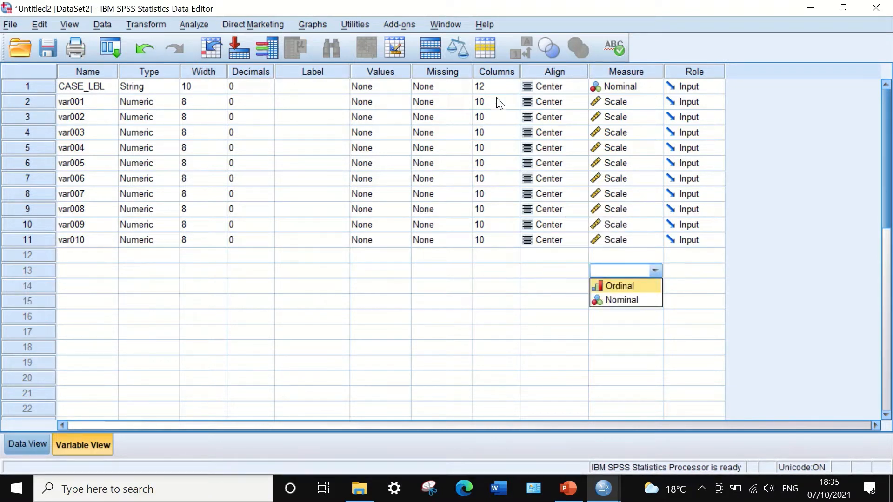
Reduce the display column width of CASE_LBL to 4
click(510, 90)
click(510, 88)
click(511, 88)
click(511, 88)
click(510, 88)
click(510, 88)
click(513, 90)
click(514, 91)
click(514, 91)
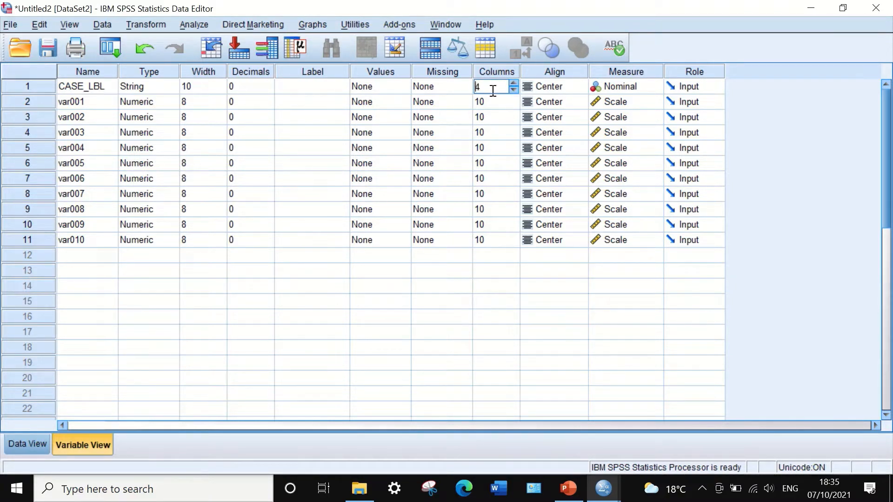
key(Return)
Copy the CASE_LBL column width of 4 to var001 and var002
click(484, 89)
right_click(484, 88)
click(498, 94)
drag(493, 101, 505, 239)
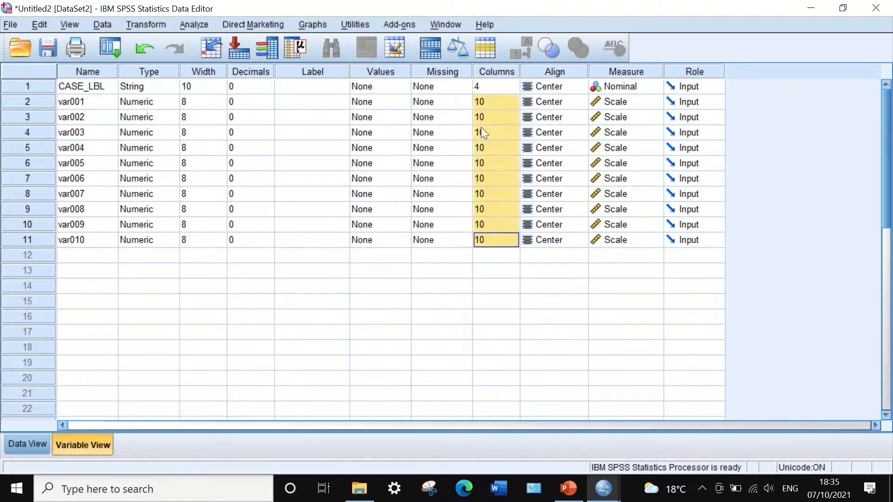
right_click(491, 116)
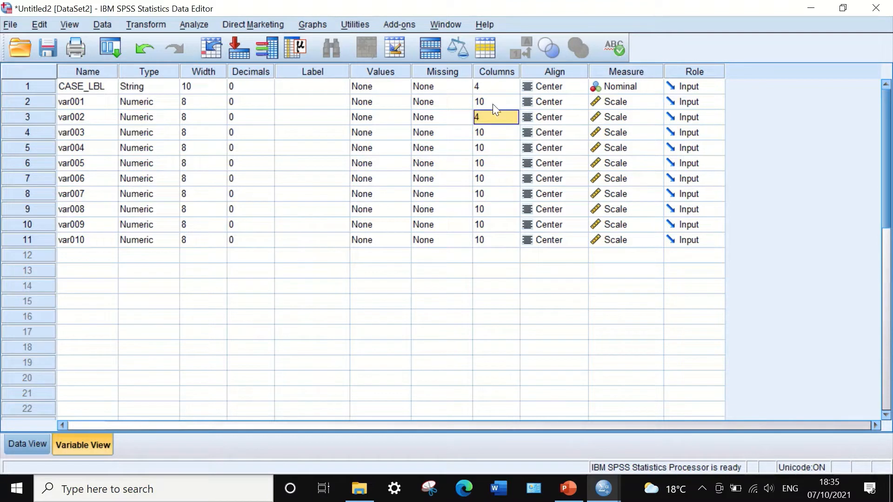
click(492, 102)
right_click(493, 101)
click(509, 130)
Apply the column width of 4 to var003 through var010 and view the resulting data grid
drag(488, 132, 507, 239)
right_click(500, 126)
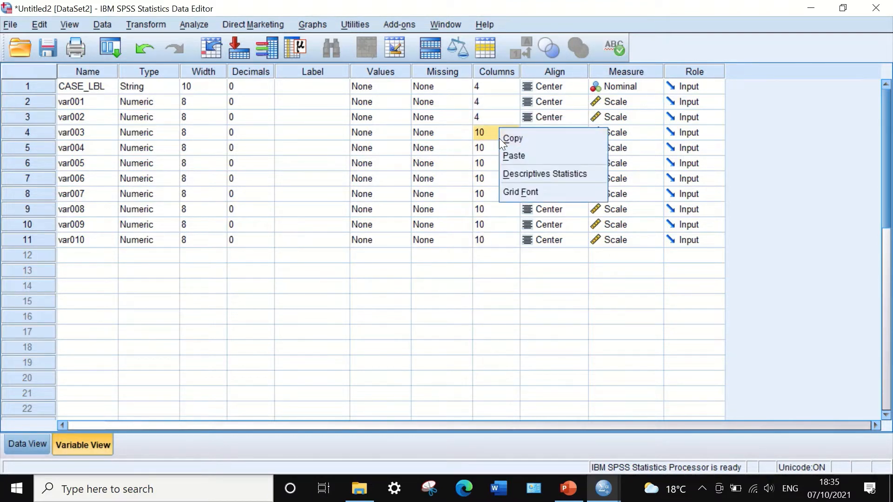
click(499, 138)
click(493, 112)
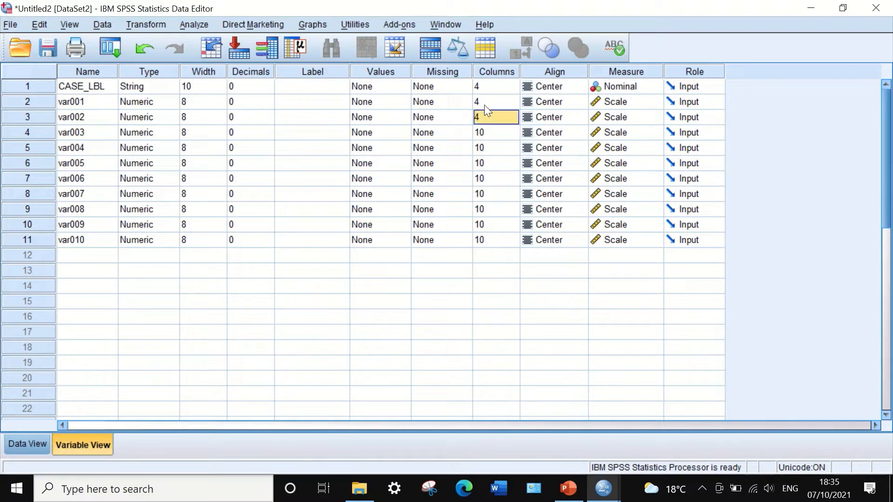
drag(494, 134, 498, 238)
key(ctrl+v)
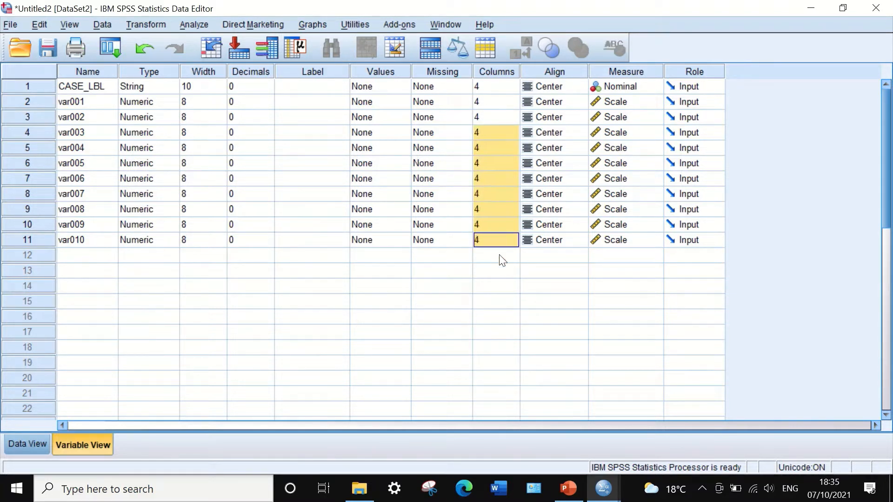
click(500, 255)
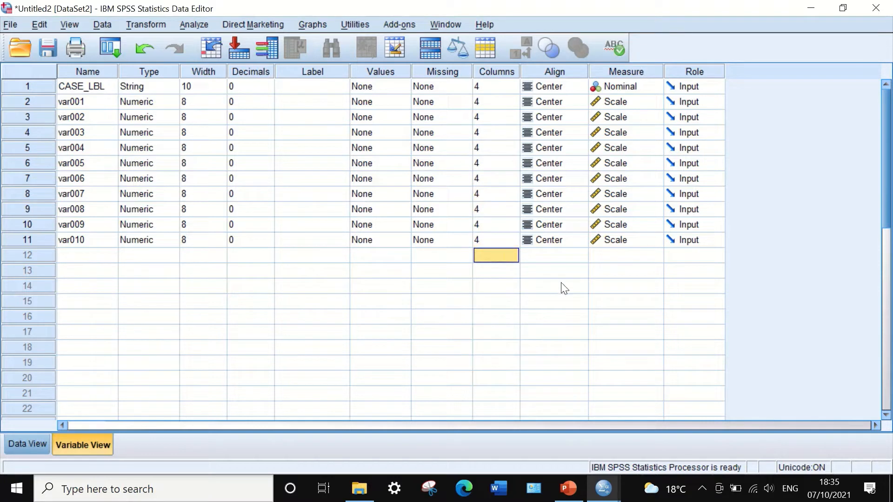
click(26, 445)
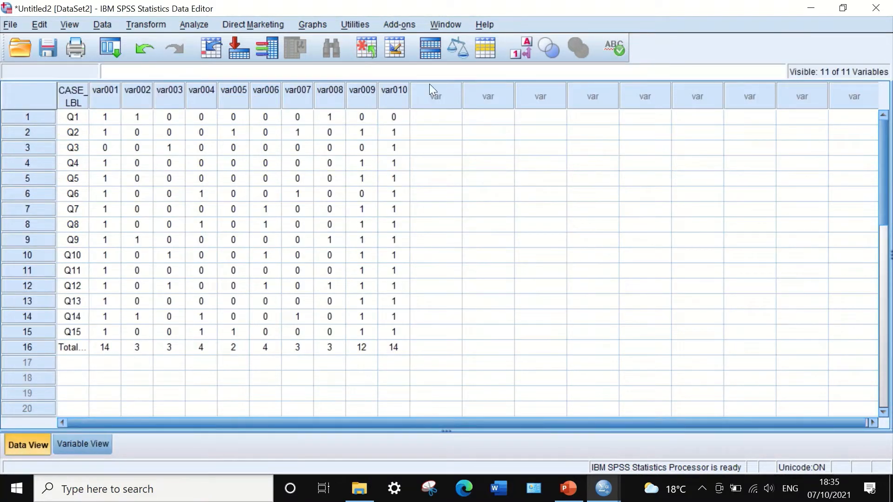
Rename var001 through var010 by replacing every "var0" in the variable names with "S"
click(82, 444)
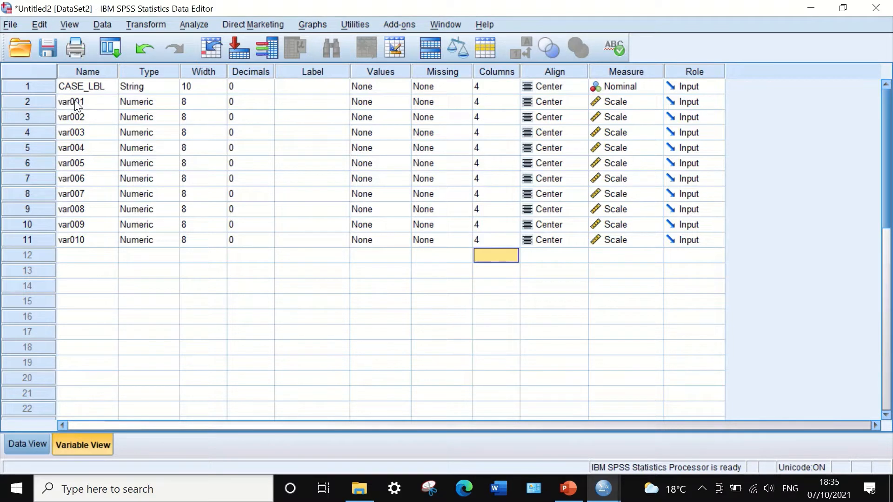
click(98, 102)
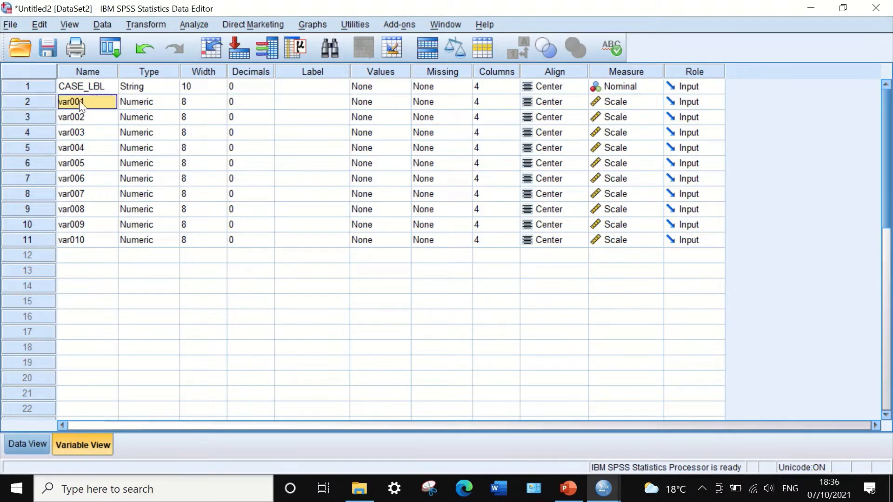
drag(88, 97, 94, 235)
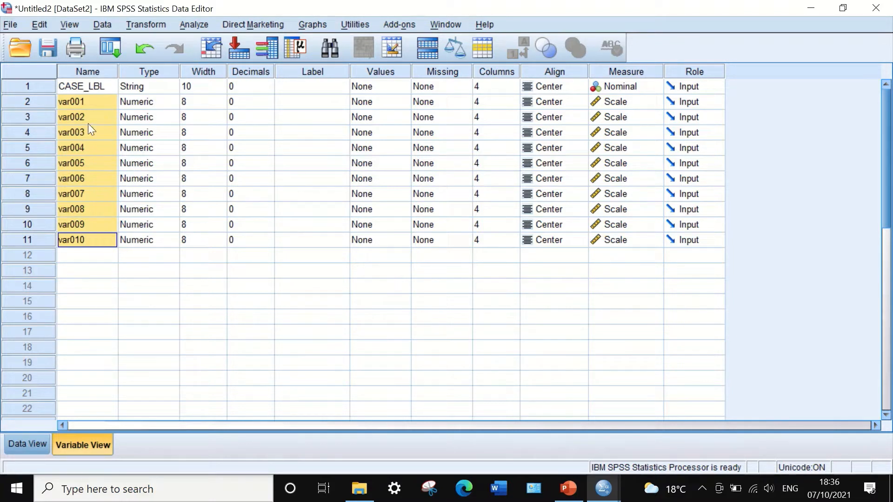
key(ctrl+f)
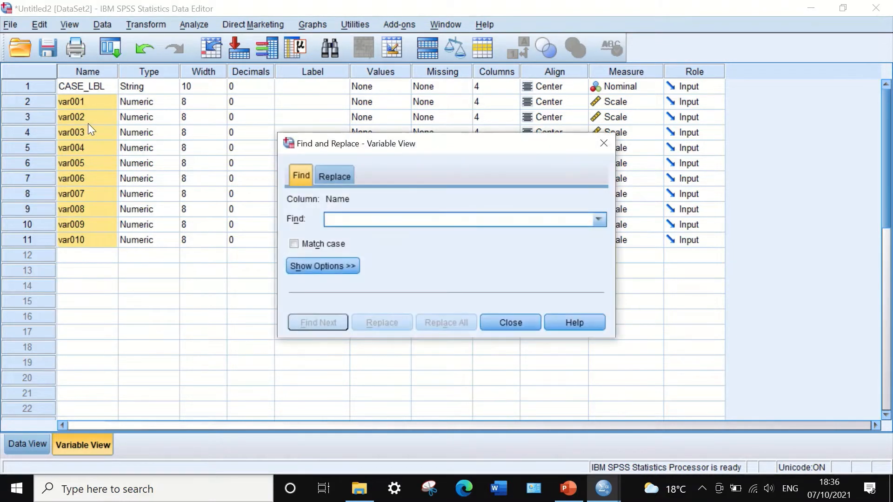
click(338, 173)
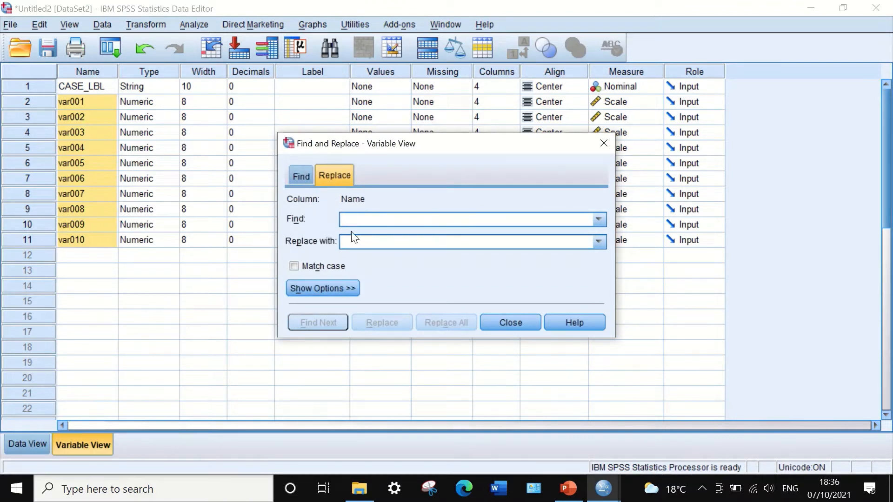
text(var0)
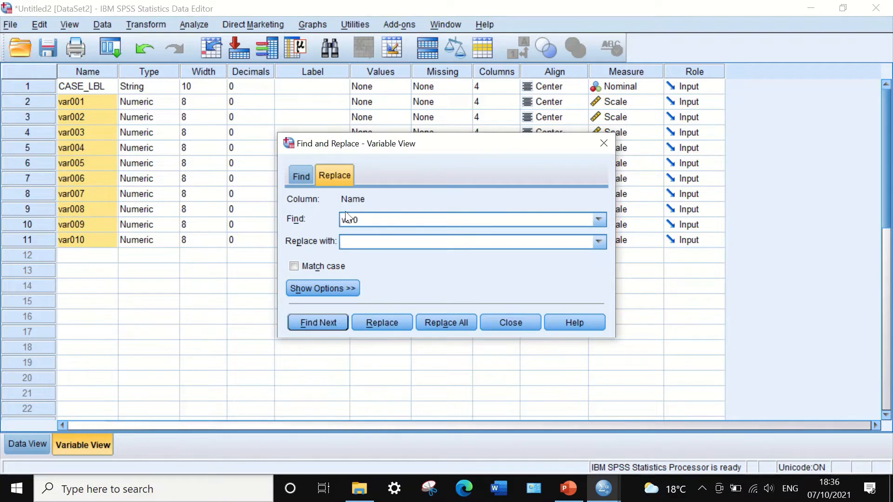
click(355, 240)
text(S)
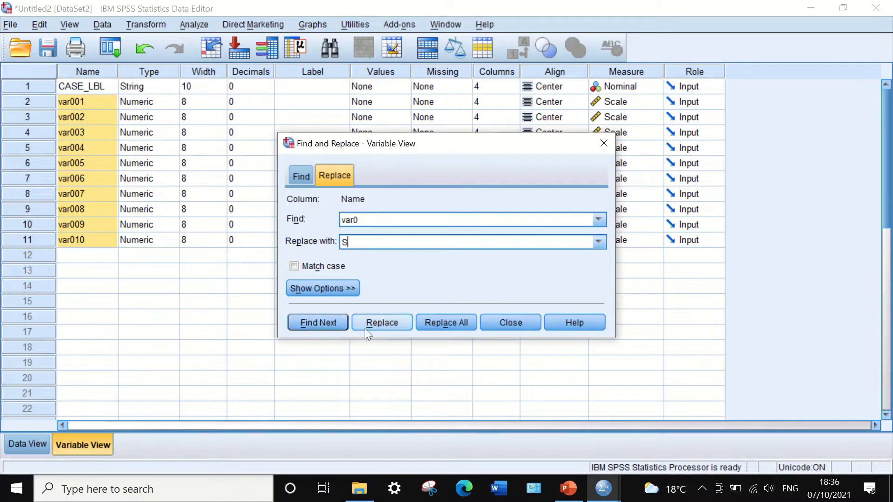
click(441, 324)
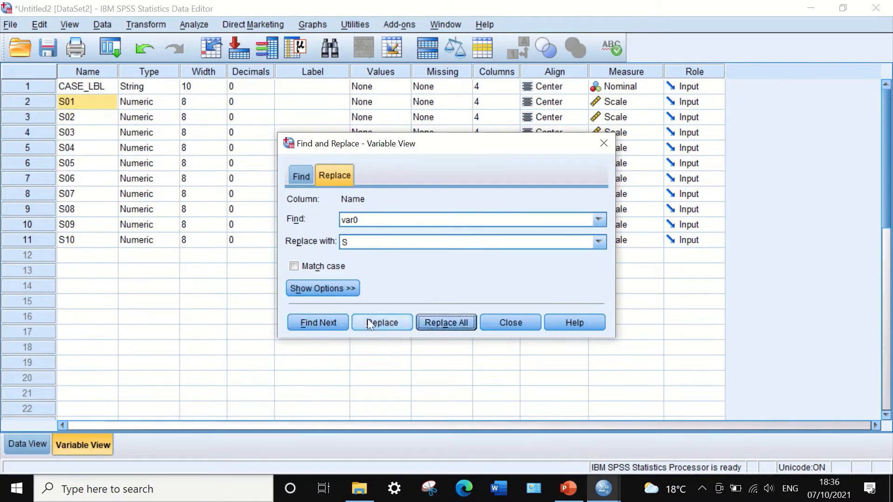
click(493, 321)
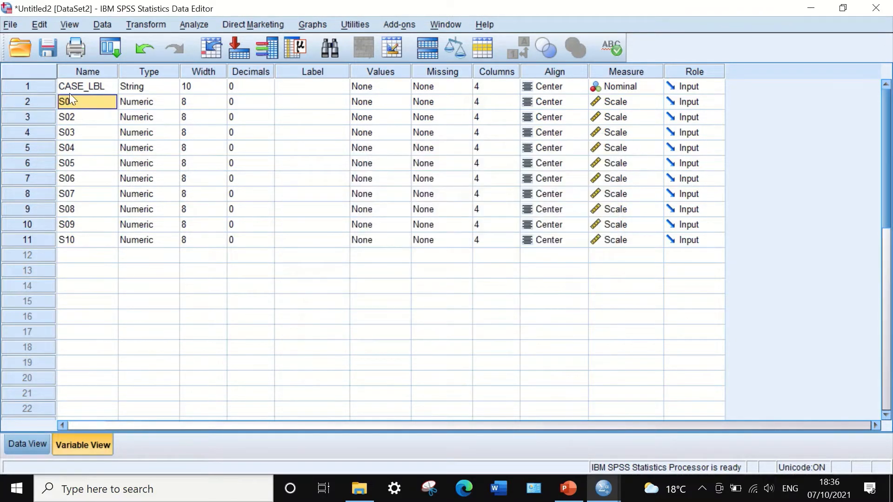
Start a Compute Variable transformation on the student data with P as the target variable
click(30, 443)
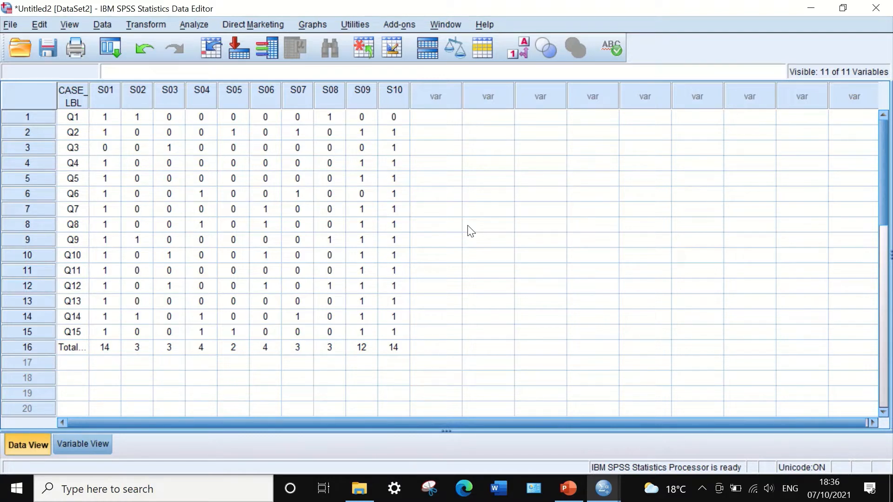
click(153, 23)
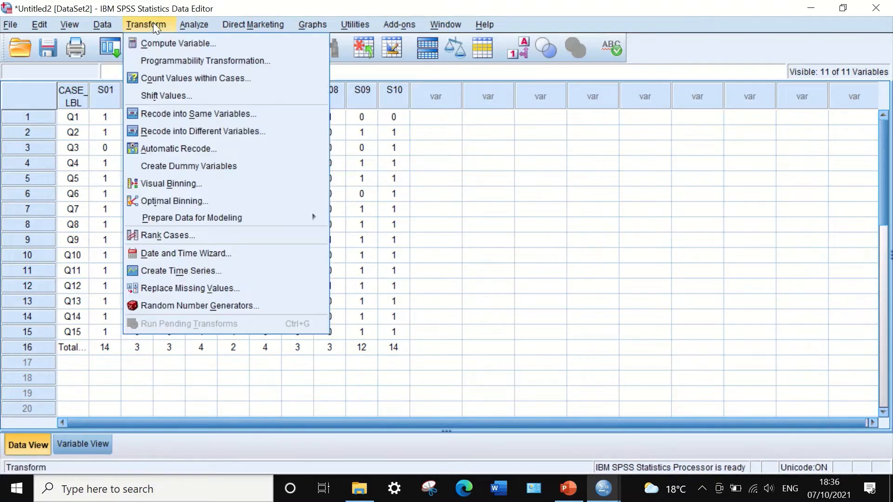
click(169, 44)
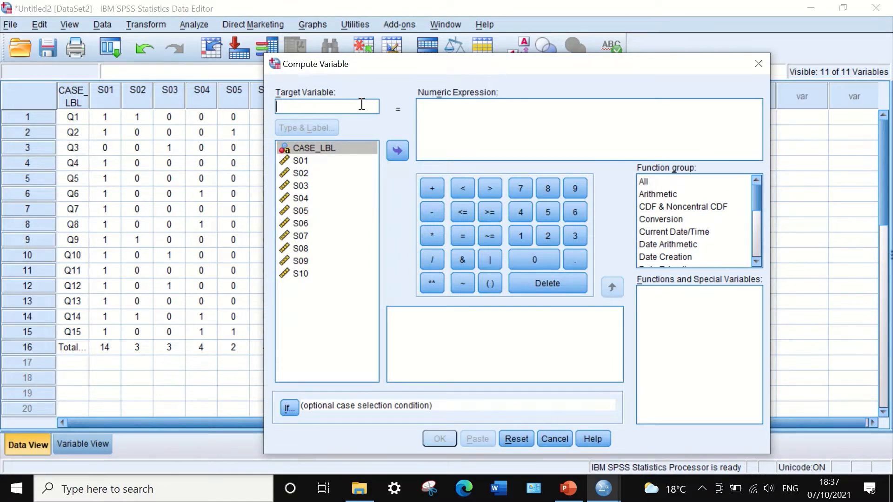
text(P)
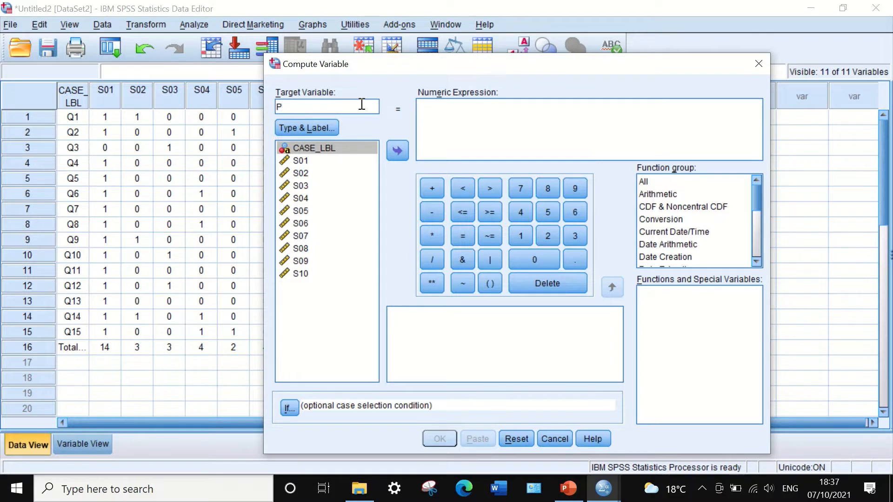
Insert the statistical Mean function into the numeric expression for P
click(441, 123)
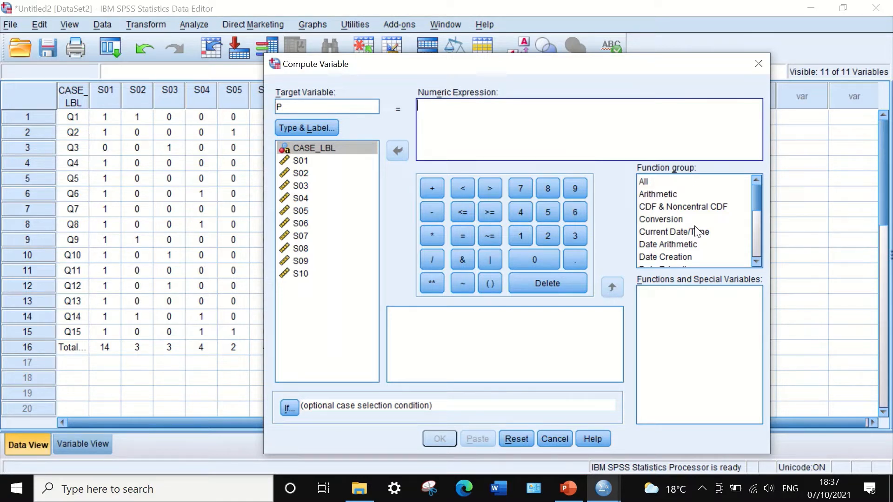
click(646, 183)
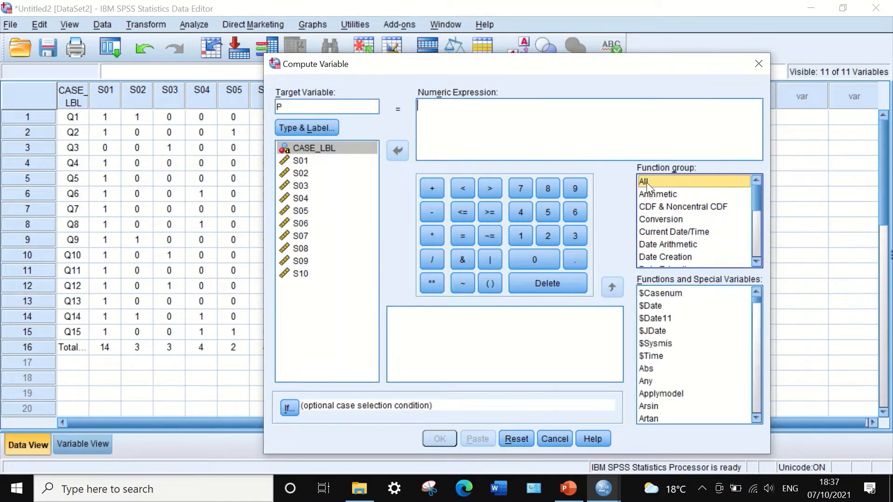
drag(751, 194, 749, 237)
click(673, 221)
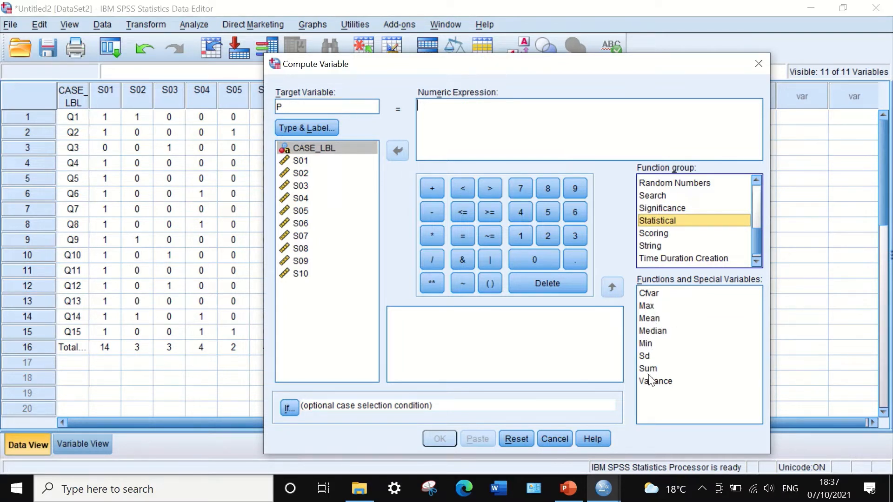
click(660, 319)
drag(660, 320, 447, 122)
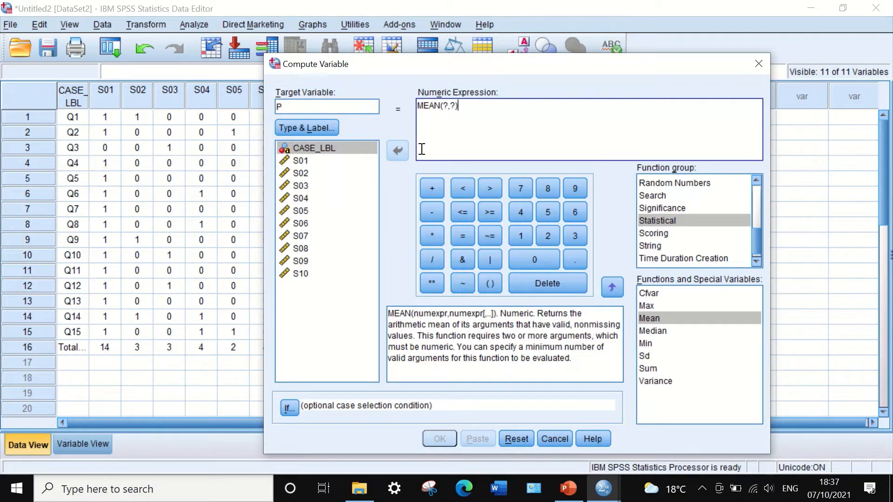
Replace the two placeholder arguments of the MEAN function with S01 and S02
click(448, 106)
key(BackSpace)
click(302, 160)
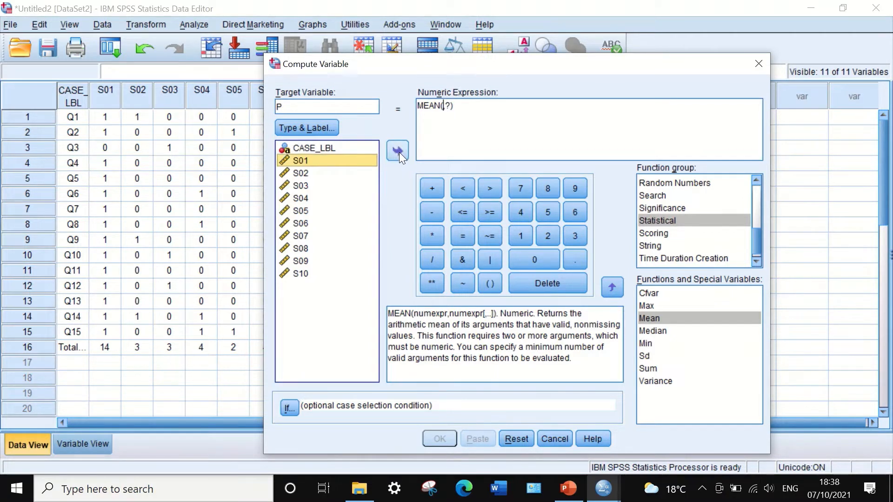
click(398, 150)
click(465, 106)
key(BackSpace)
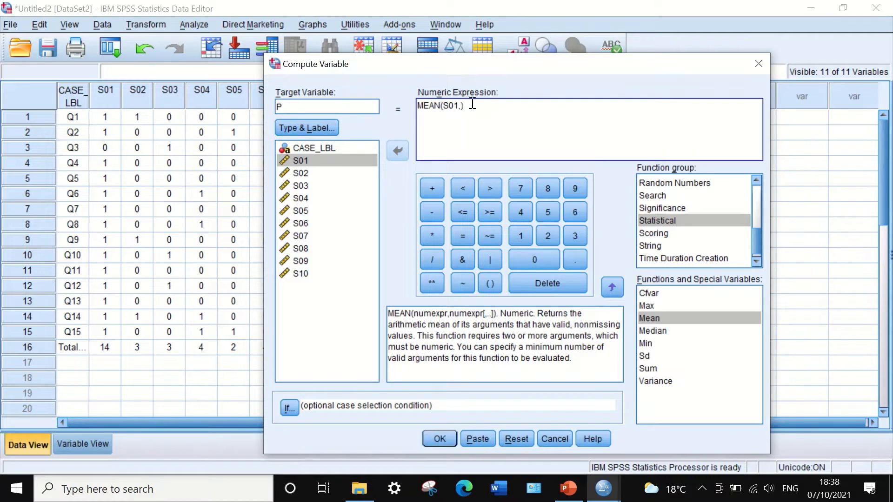
click(309, 173)
click(395, 145)
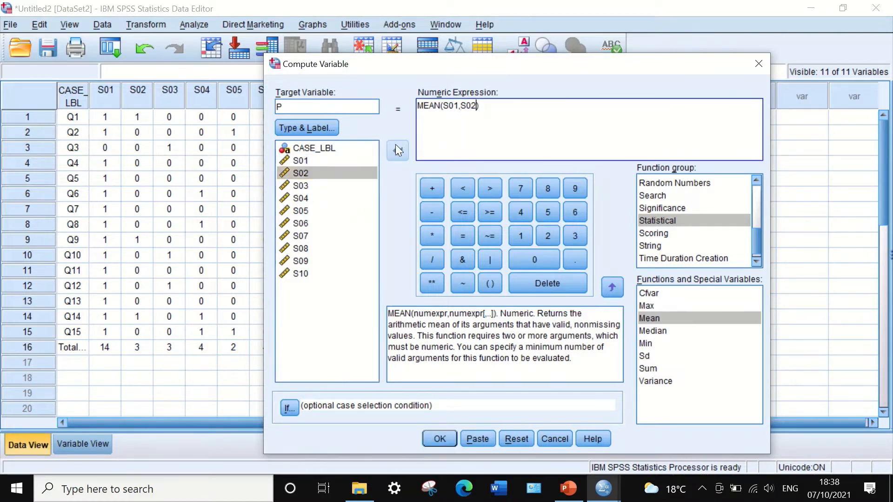
Add S03, S04 and S05 as further comma-separated arguments of the MEAN expression
click(299, 189)
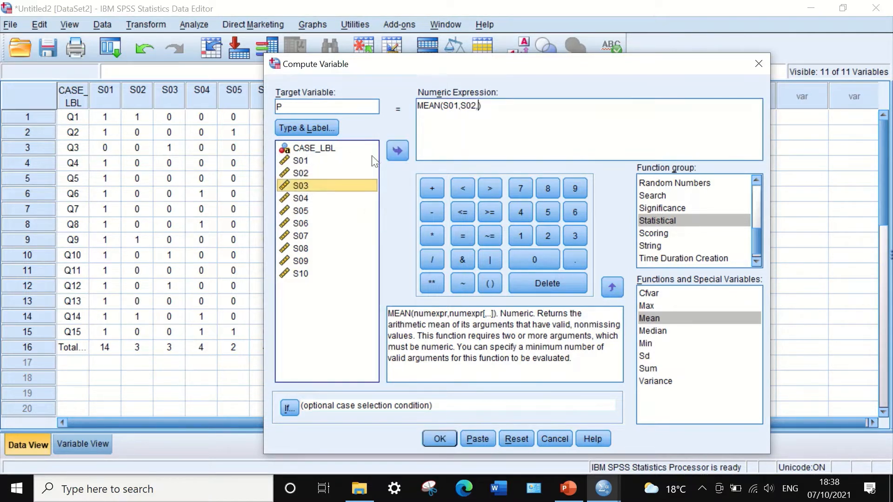
click(398, 143)
text(,)
click(299, 197)
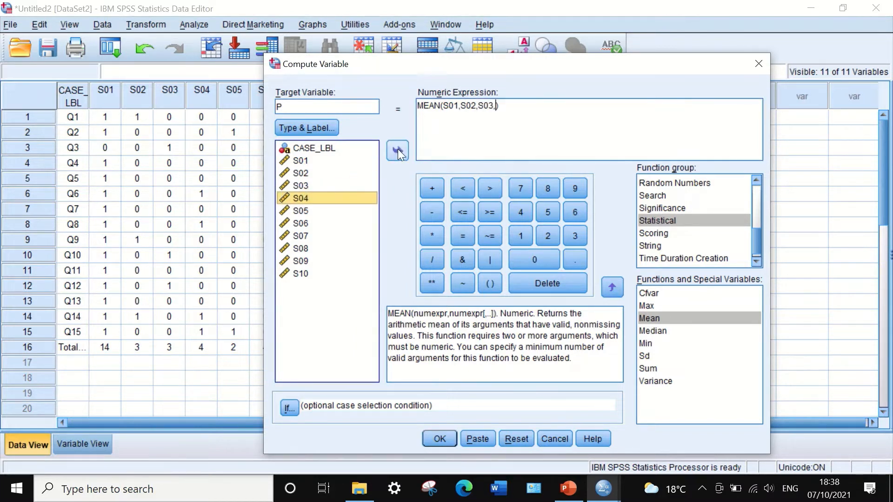
click(398, 149)
text(,)
click(299, 210)
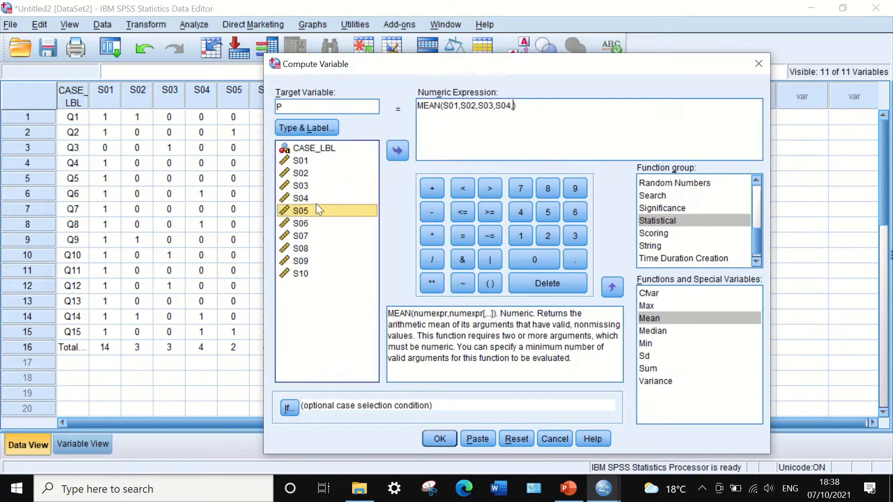
click(401, 146)
text(,)
Add S06, S07 and S08 to the MEAN expression, separating the arguments with commas
click(303, 225)
click(395, 149)
click(298, 236)
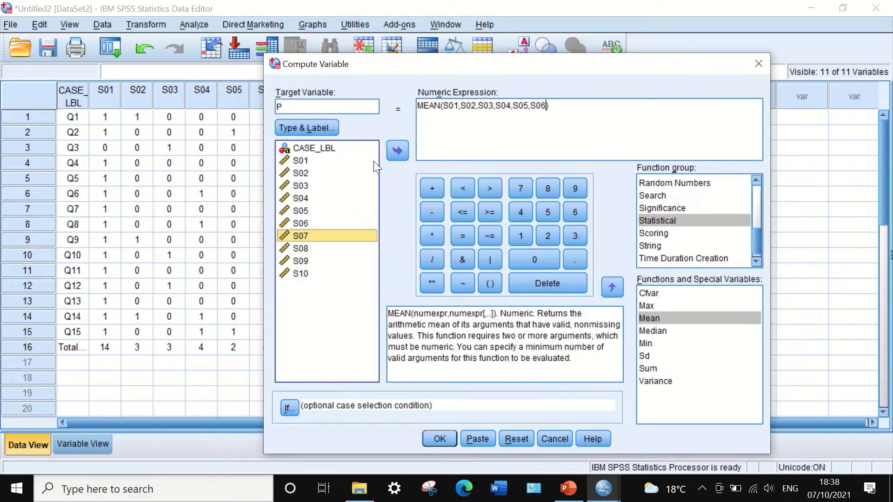
click(395, 149)
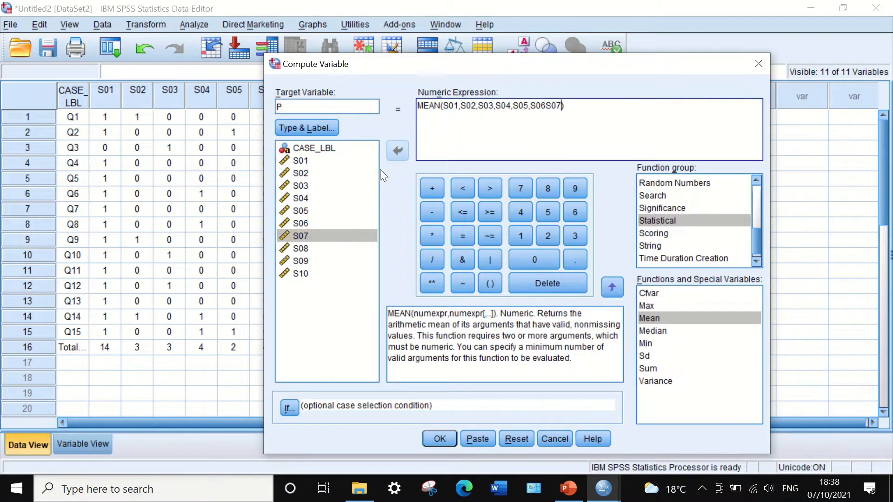
click(546, 106)
text(,)
click(564, 105)
text(,)
click(302, 248)
click(397, 150)
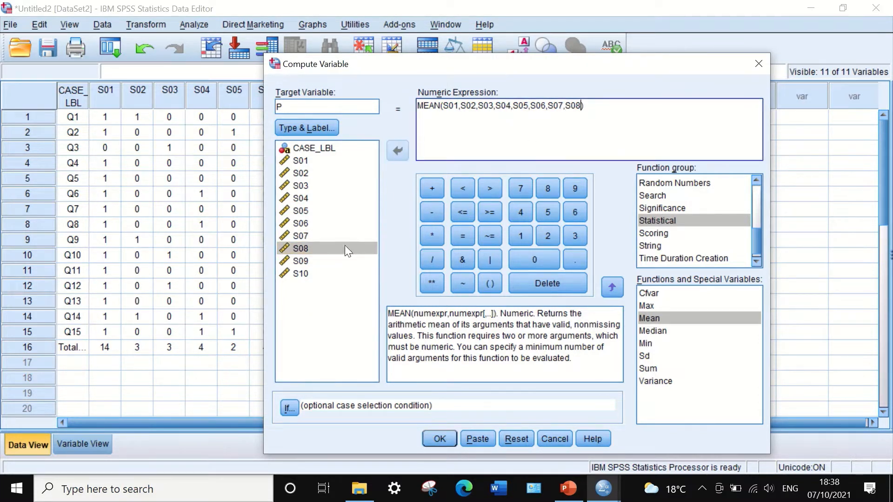
Complete the MEAN expression with S09 and S10, run the computation of P and return to the data grid
click(304, 260)
click(398, 151)
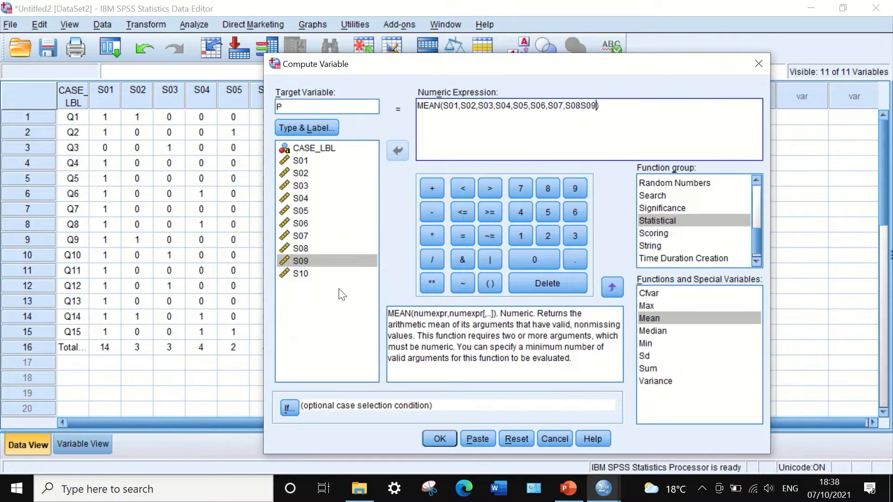
click(580, 108)
text(,)
click(598, 106)
text(,)
click(303, 274)
click(397, 155)
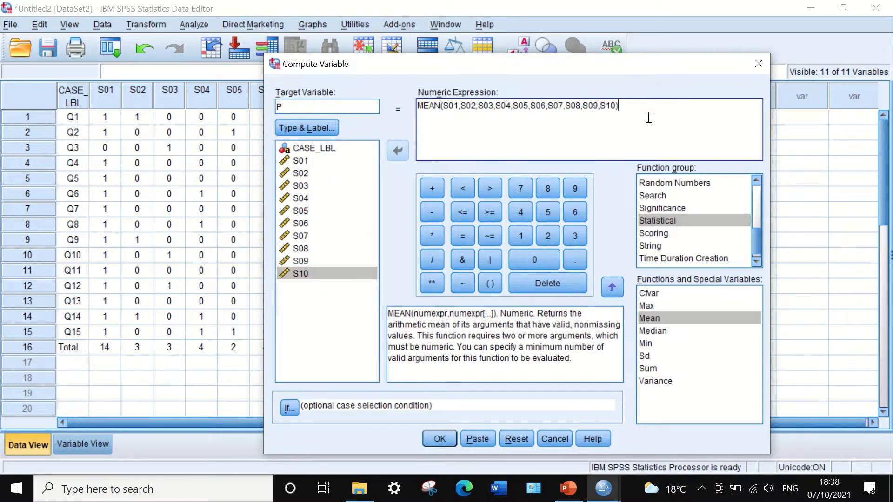
click(431, 437)
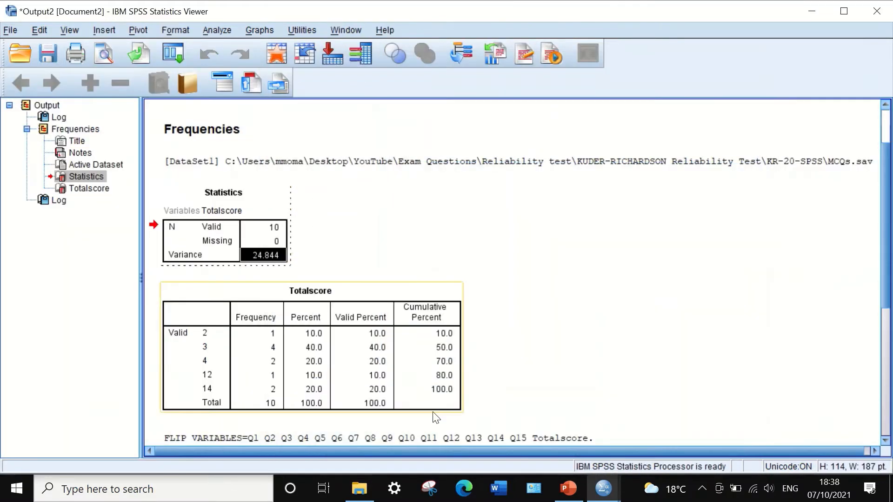
click(809, 12)
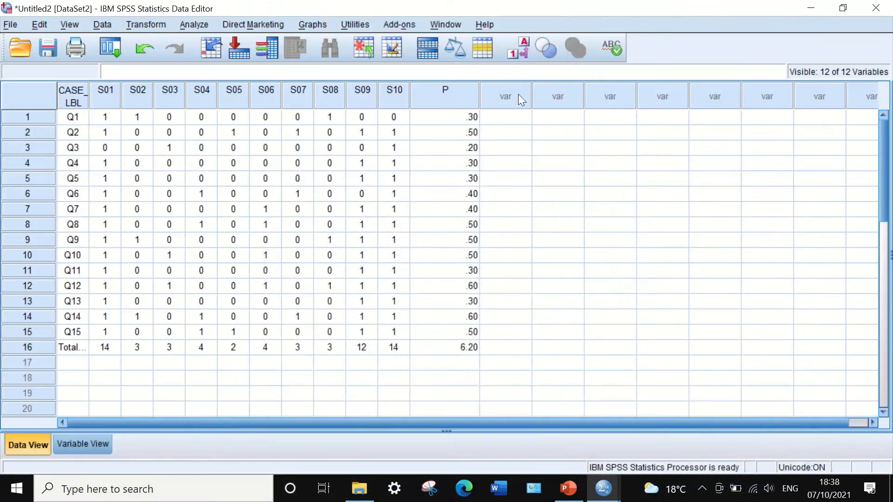
Narrow the P column in the data grid and clear P's value in the total score row, case 16
drag(478, 92, 433, 93)
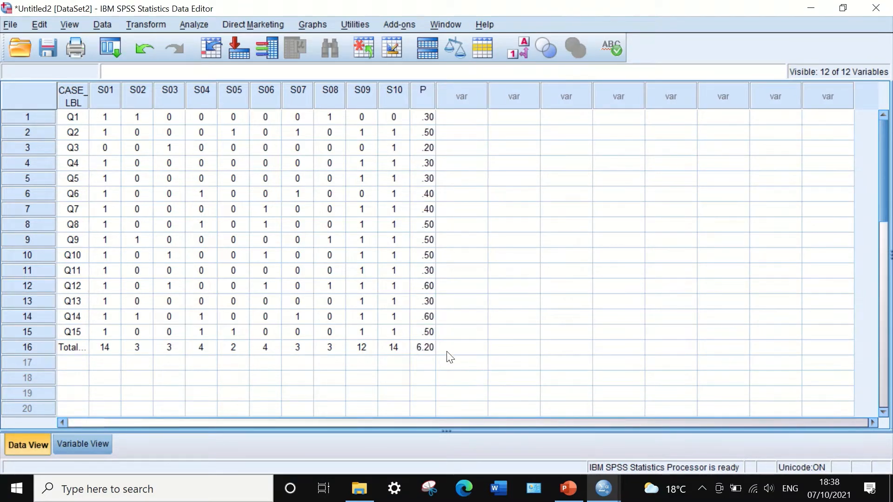
click(422, 349)
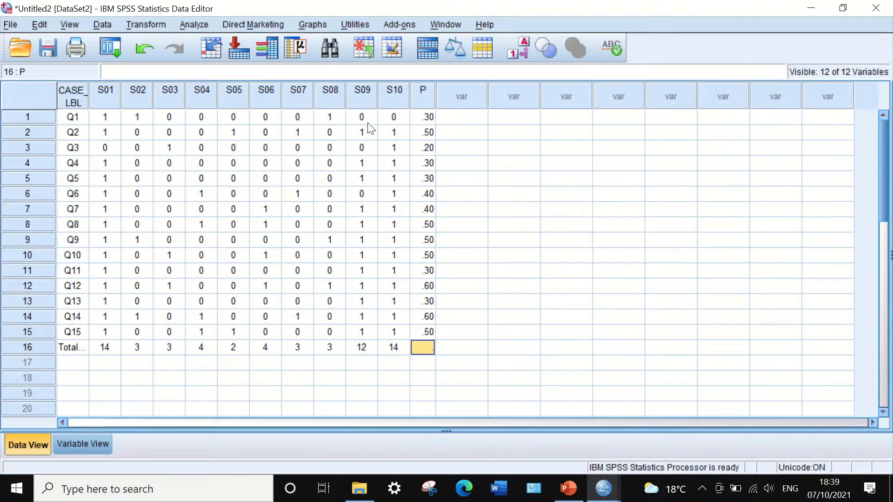
Reset the Compute Variable settings and set the target variable to q
click(151, 19)
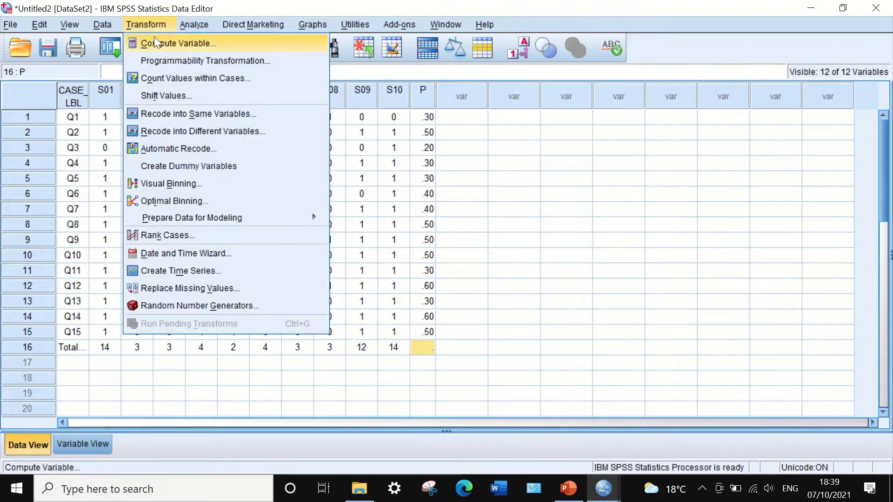
click(144, 41)
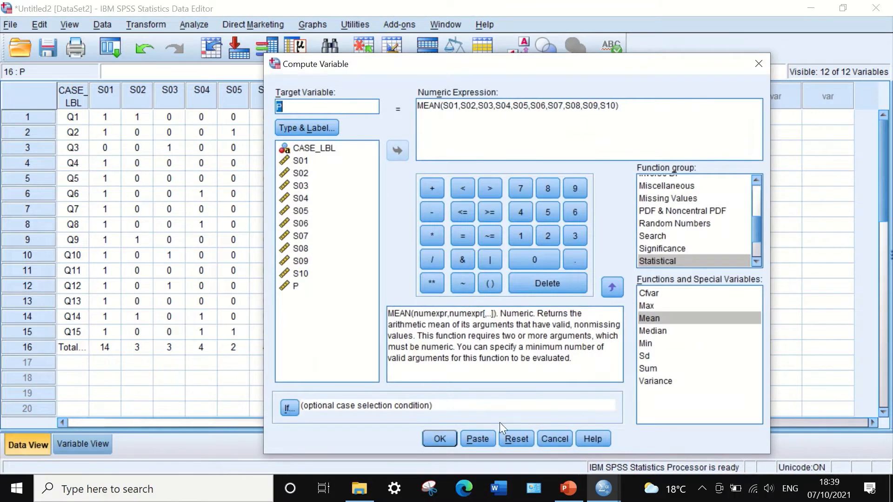
click(514, 436)
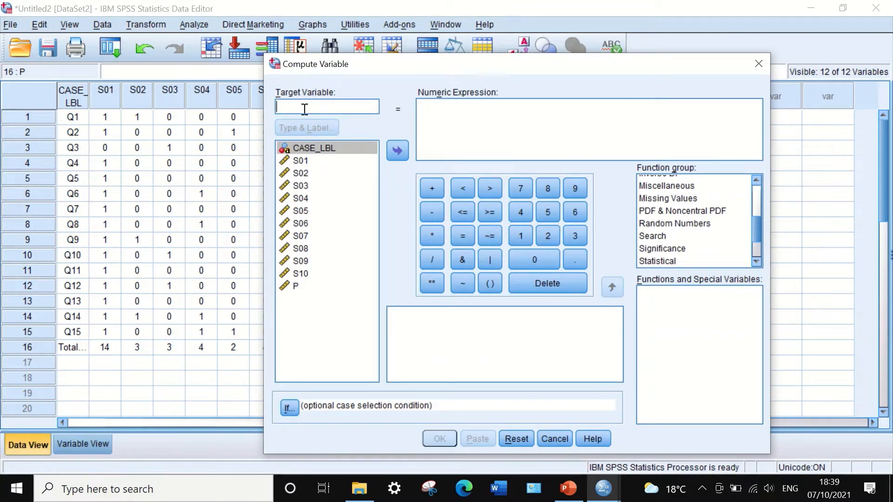
text(q)
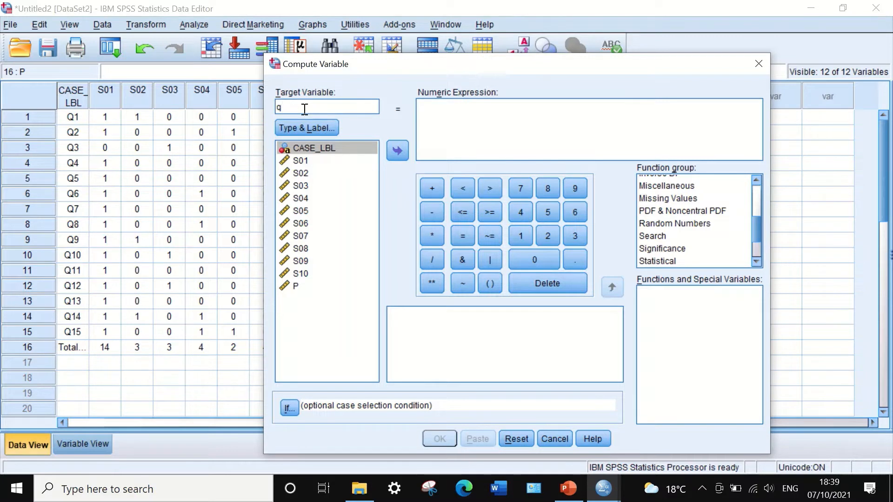
Compute q as 1 - P, return to the data grid and narrow the q column
click(453, 124)
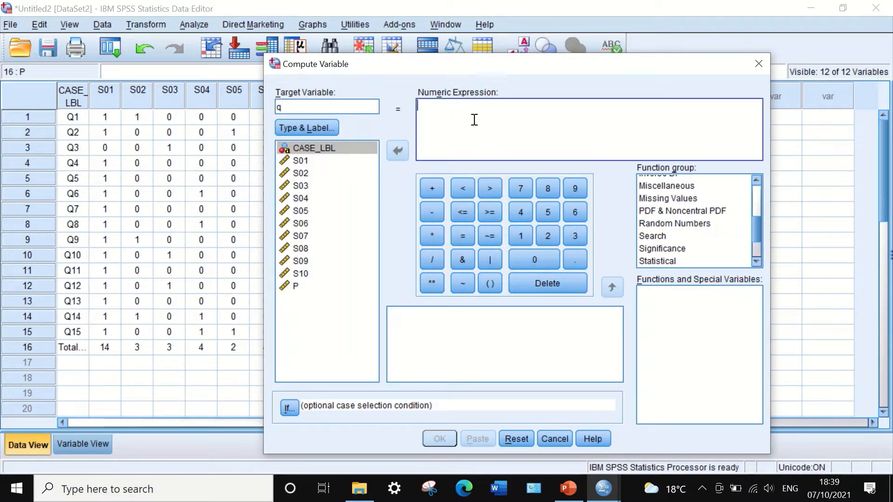
text(1)
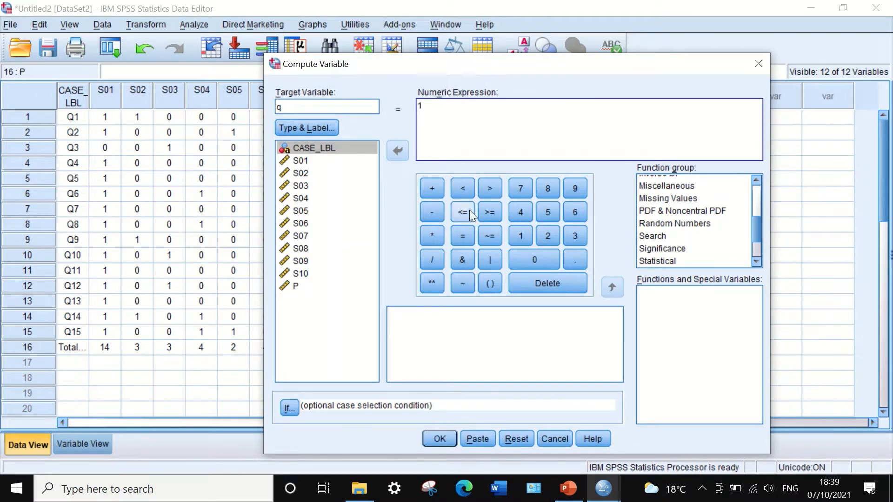
click(432, 211)
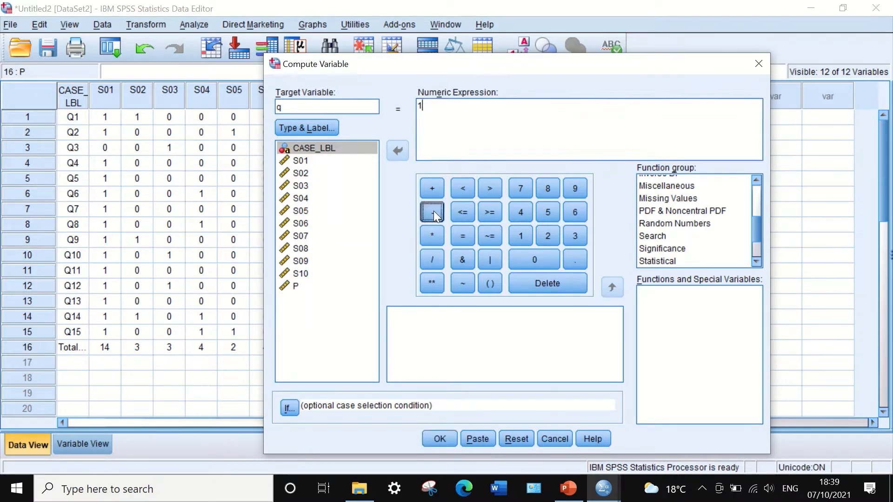
click(288, 287)
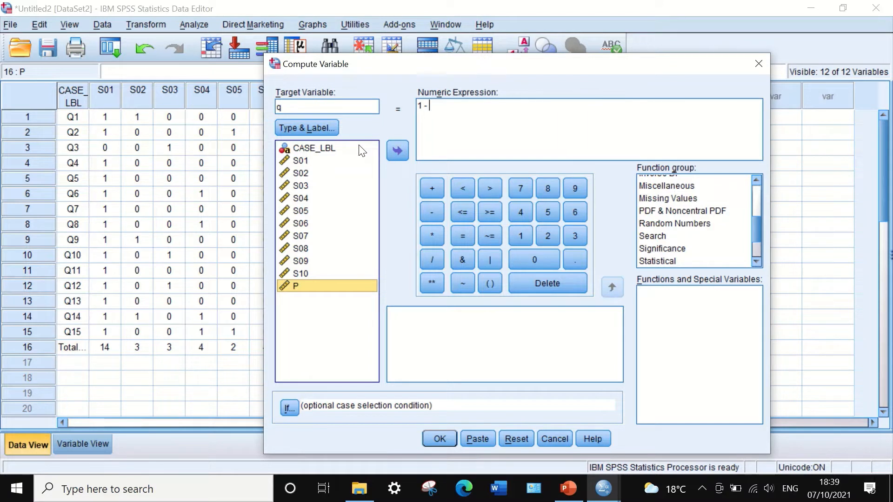
click(396, 151)
click(439, 438)
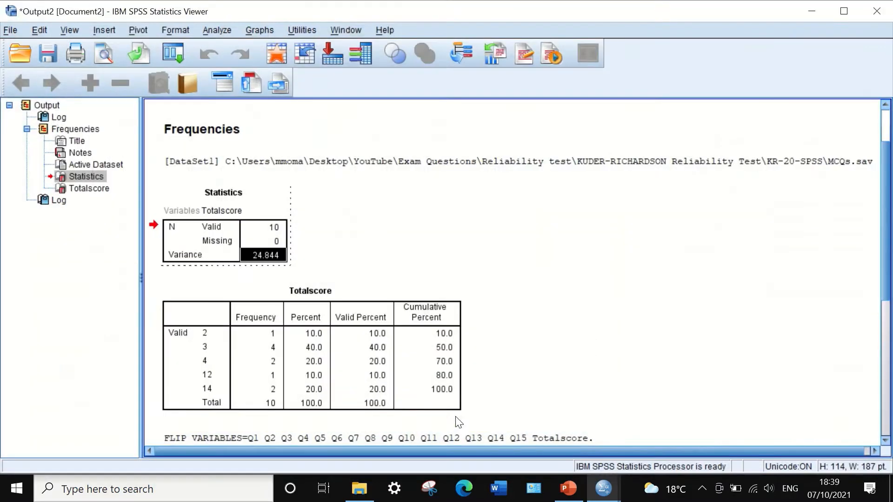
click(809, 12)
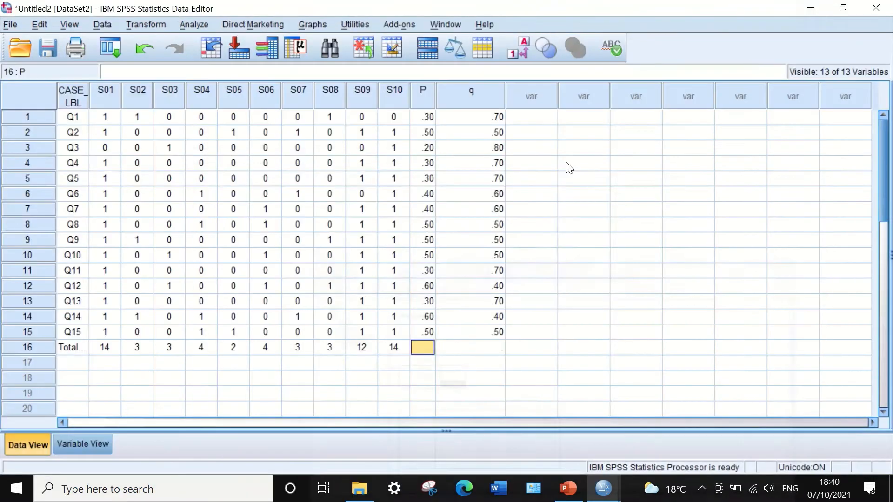
drag(504, 94, 462, 96)
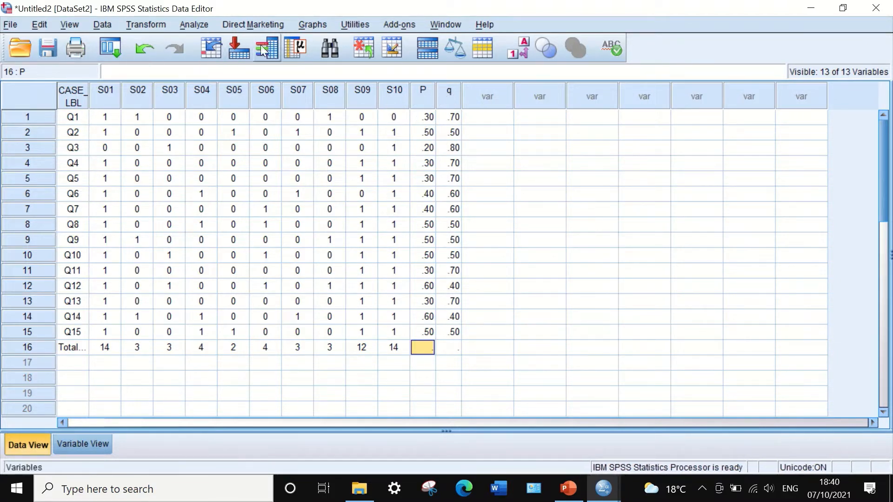
Reset the Compute Variable settings and set the target variable to PQ
click(153, 24)
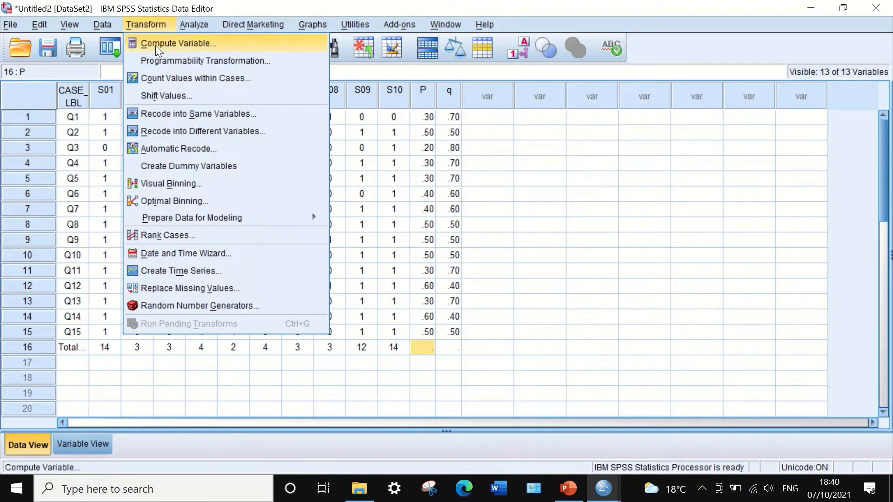
click(158, 45)
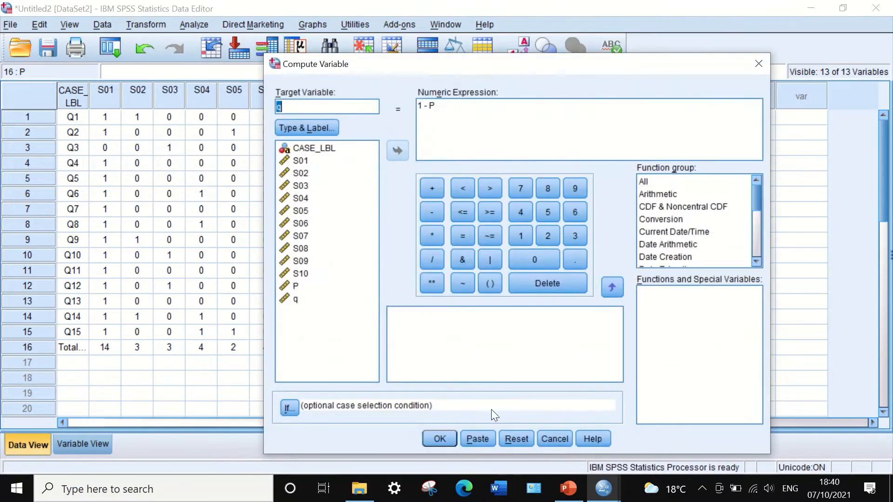
click(515, 437)
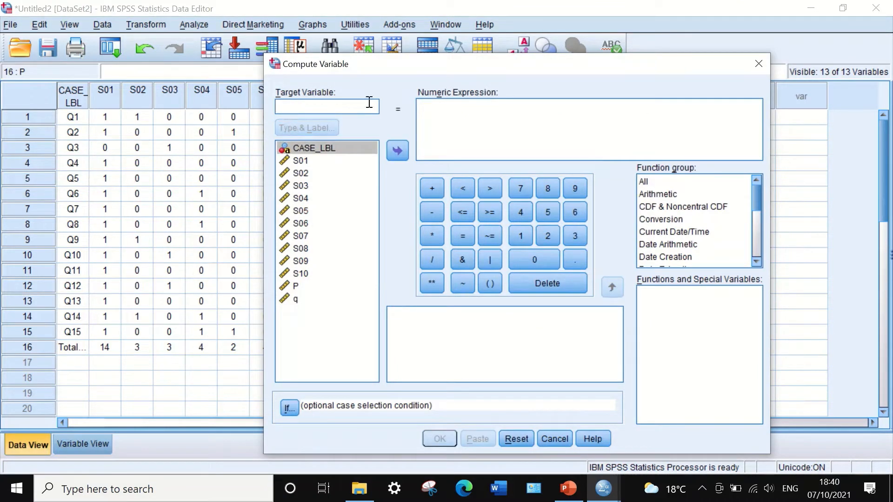
text(PQ)
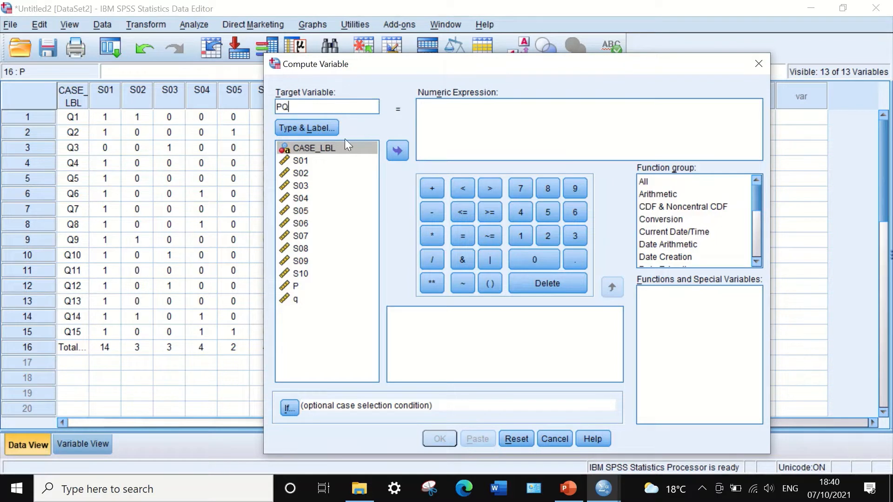
click(429, 113)
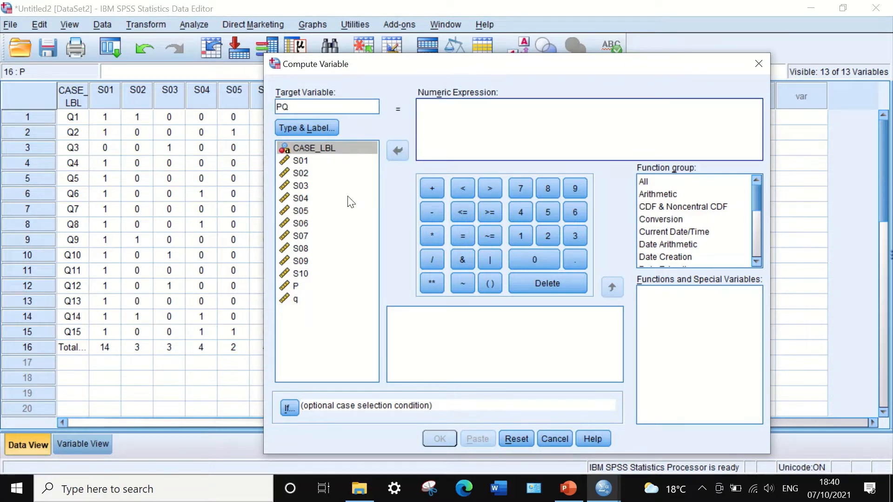
Compute PQ as P * q and return to the data grid
click(297, 286)
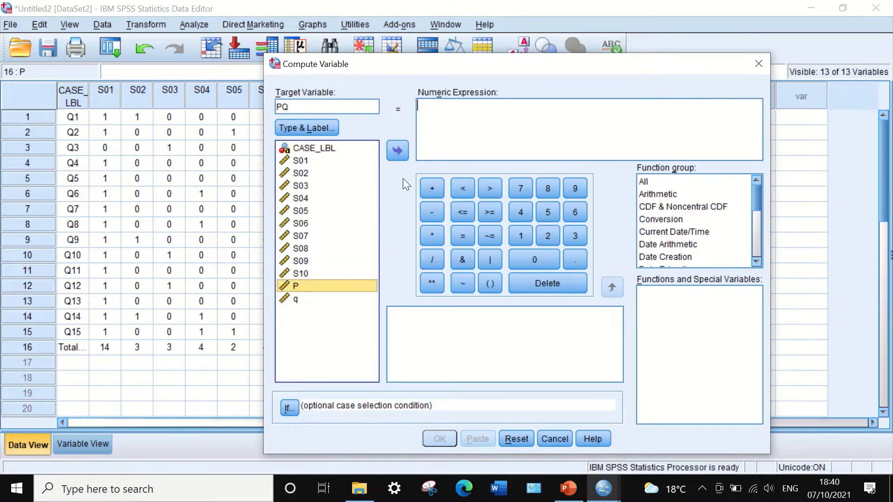
click(397, 145)
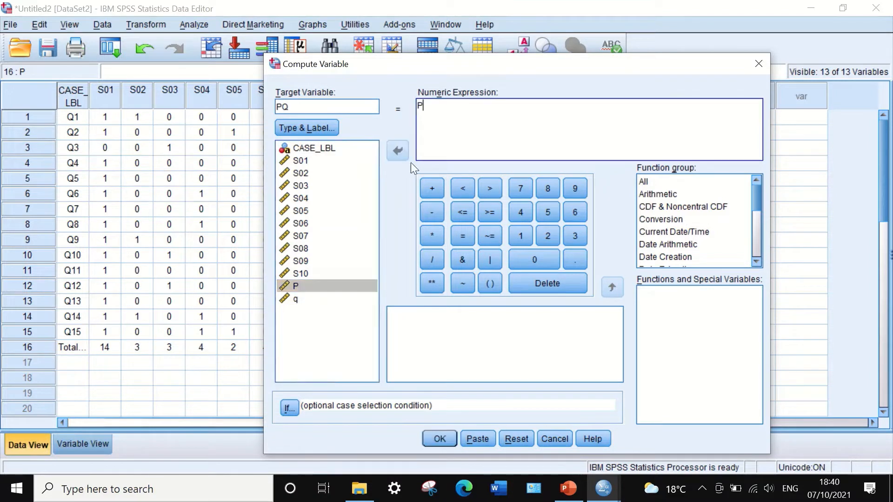
click(431, 235)
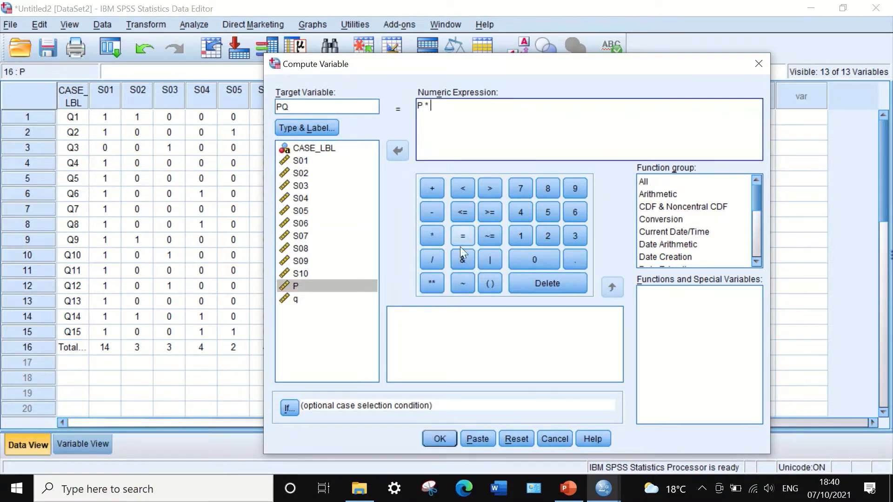
click(297, 300)
click(398, 151)
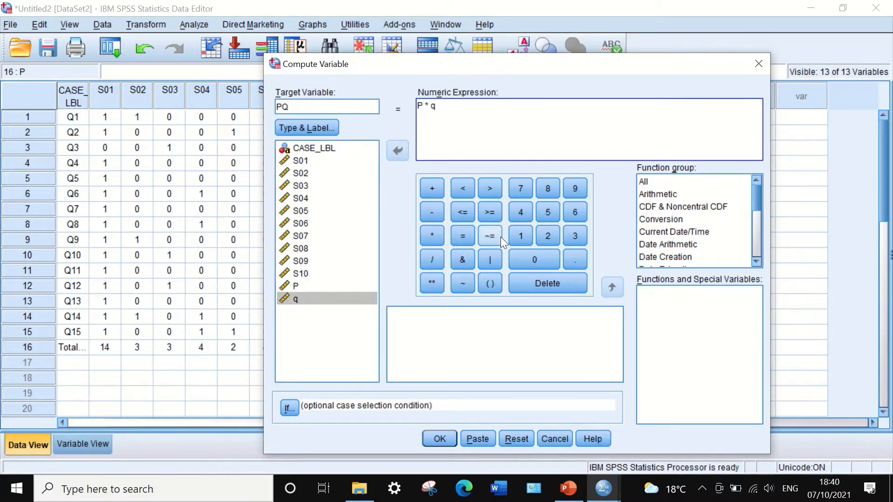
click(432, 437)
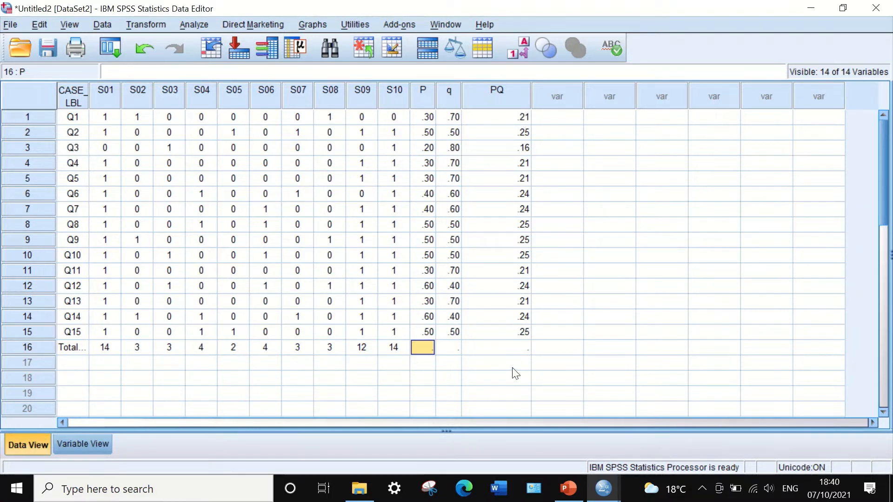
Switch to PowerPoint to check which KR-20 formula terms are still missing, and return to the DataSet2 grid in SPSS
click(568, 489)
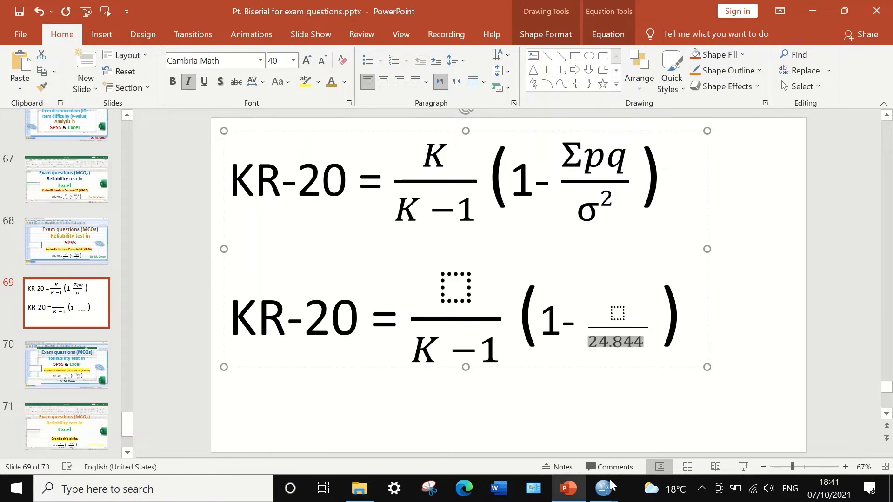
mouse_move(612, 484)
click(705, 423)
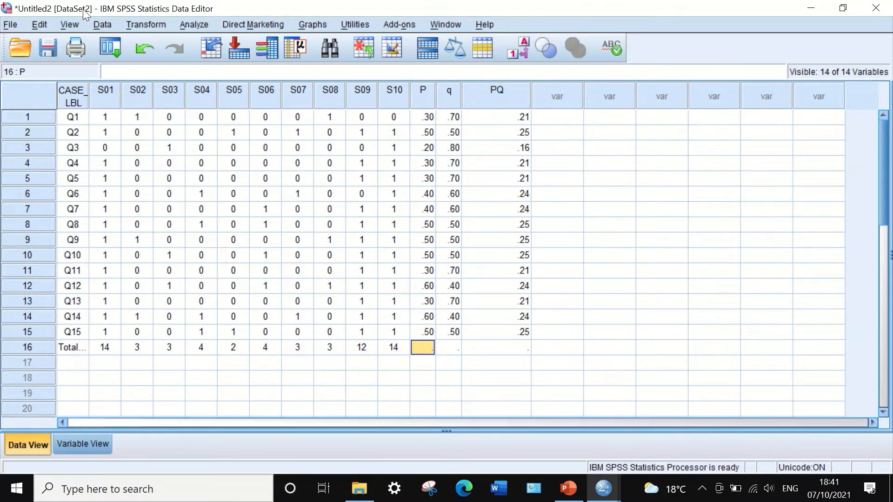
Start a Frequencies analysis with PQ as its only variable
click(189, 26)
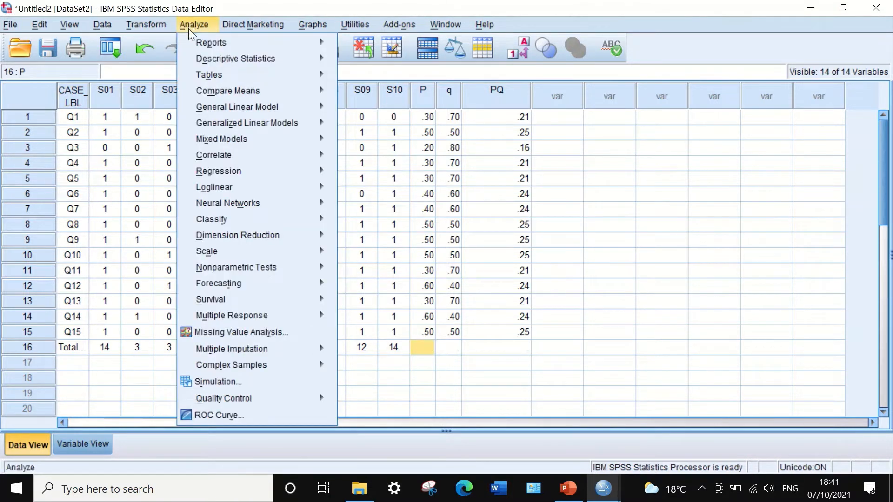
mouse_move(205, 55)
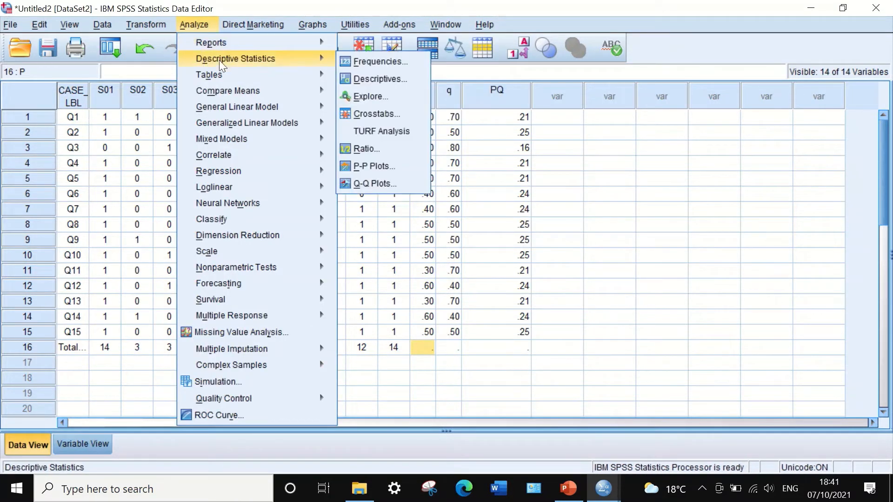
click(376, 62)
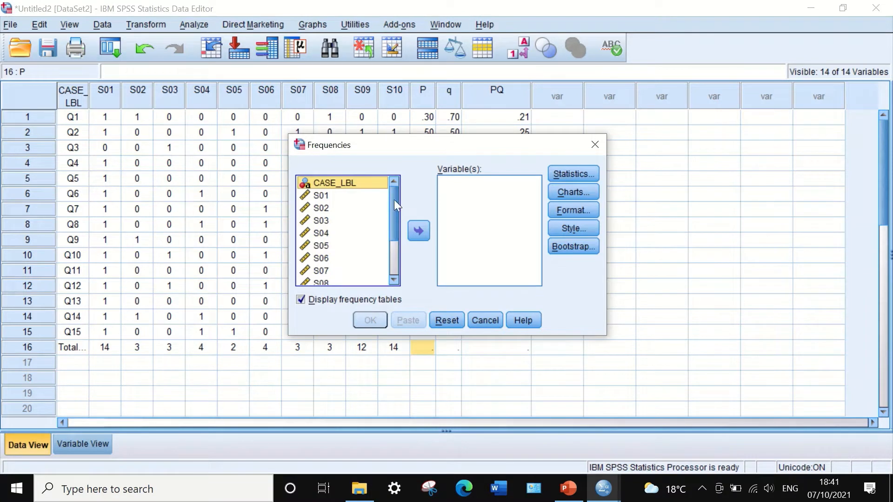
drag(394, 204, 397, 288)
click(378, 269)
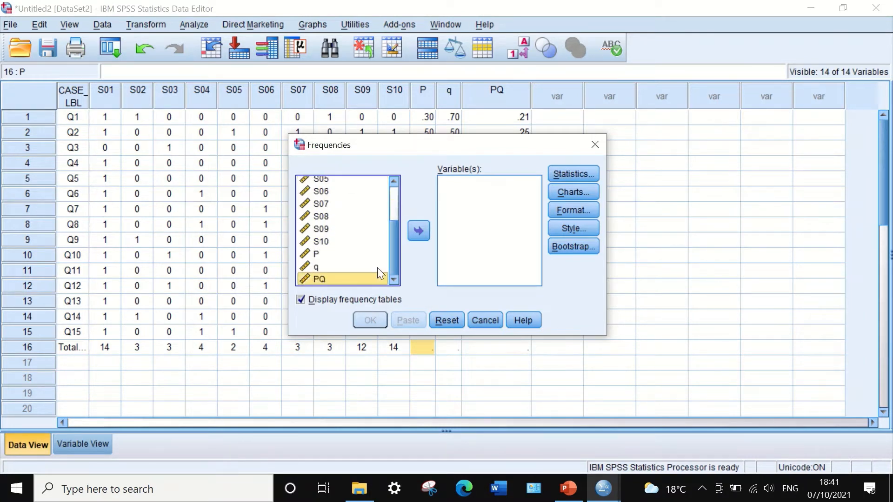
click(417, 232)
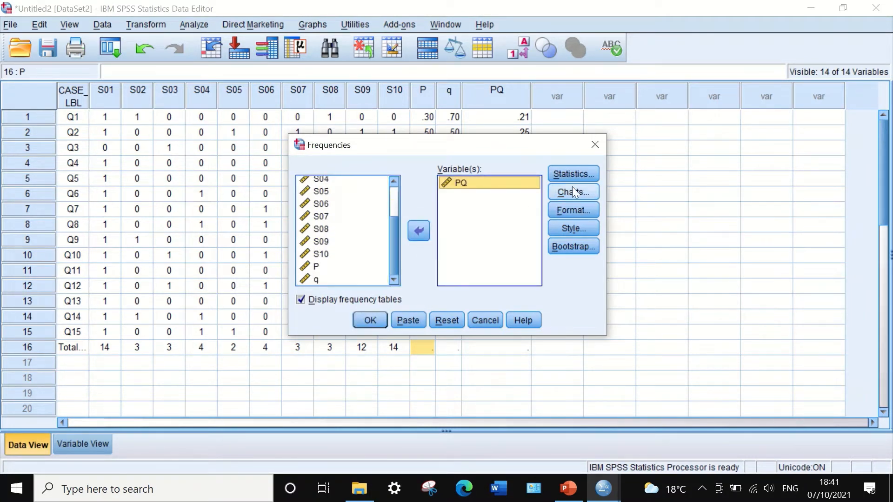
Request the Sum statistic for PQ and run the Frequencies analysis
click(570, 174)
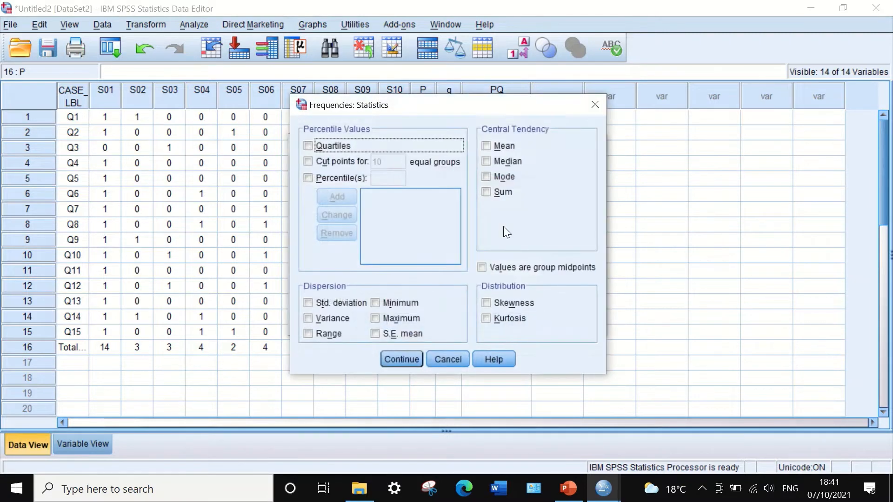
click(487, 191)
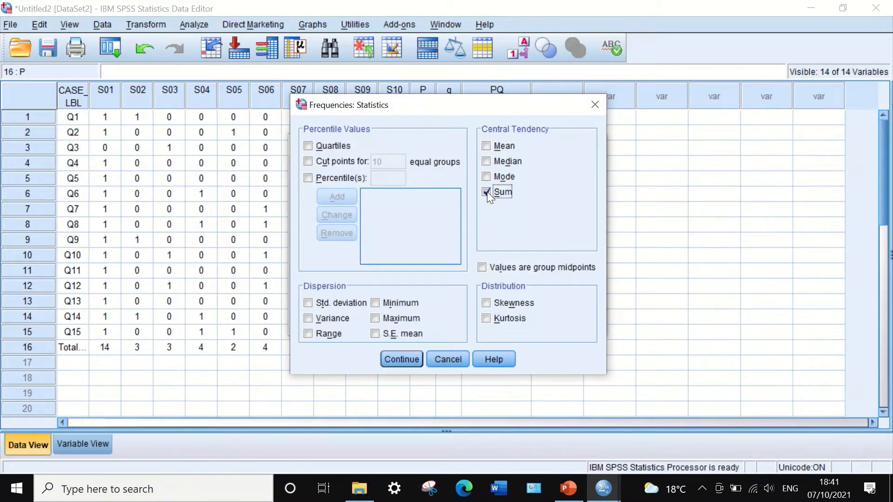
click(404, 358)
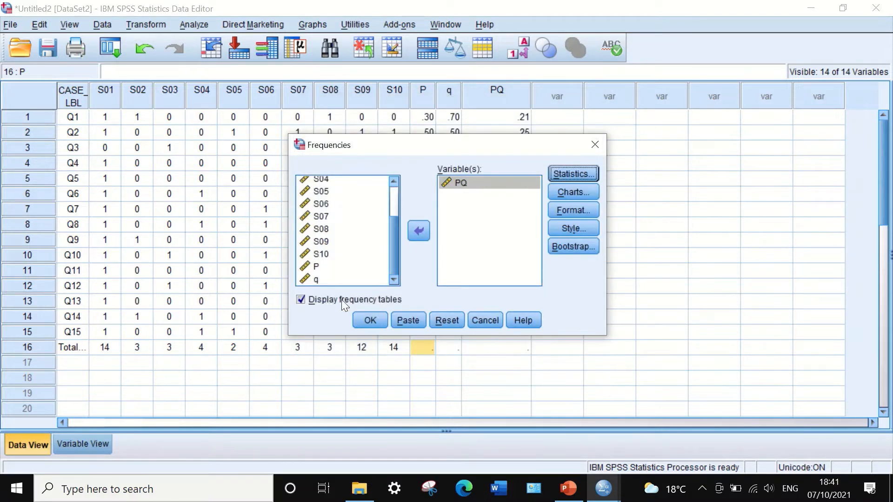
click(367, 320)
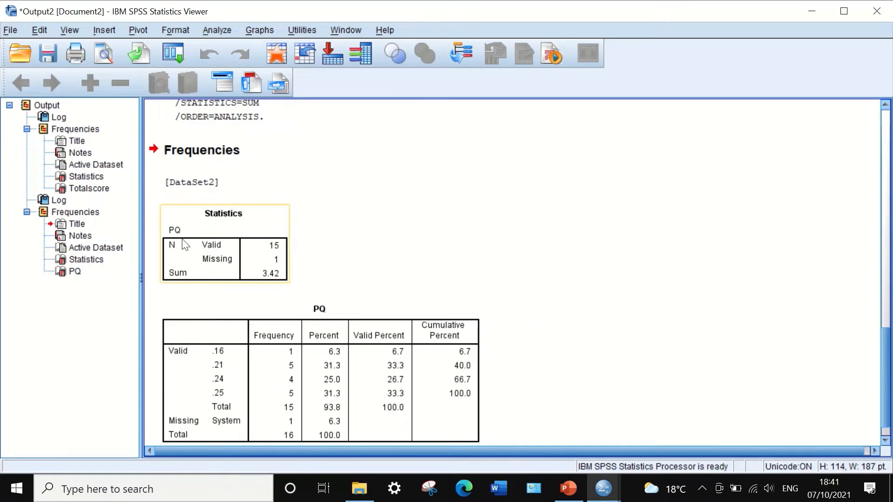
Open the PQ Statistics table in the output for editing and copy its Sum value
click(276, 276)
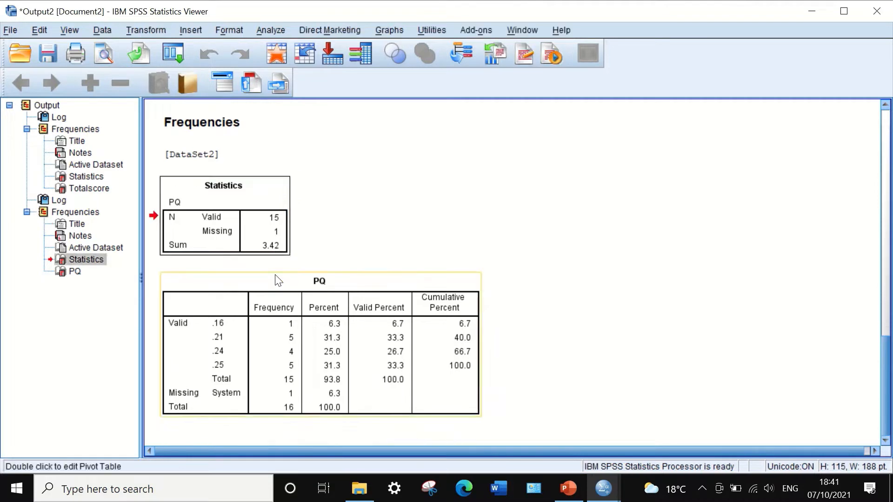
click(275, 275)
double_click(270, 252)
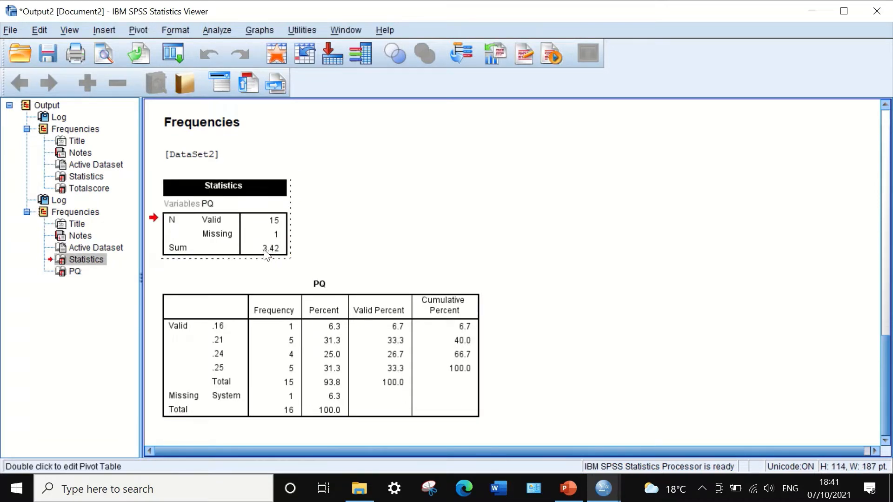
click(272, 251)
right_click(272, 253)
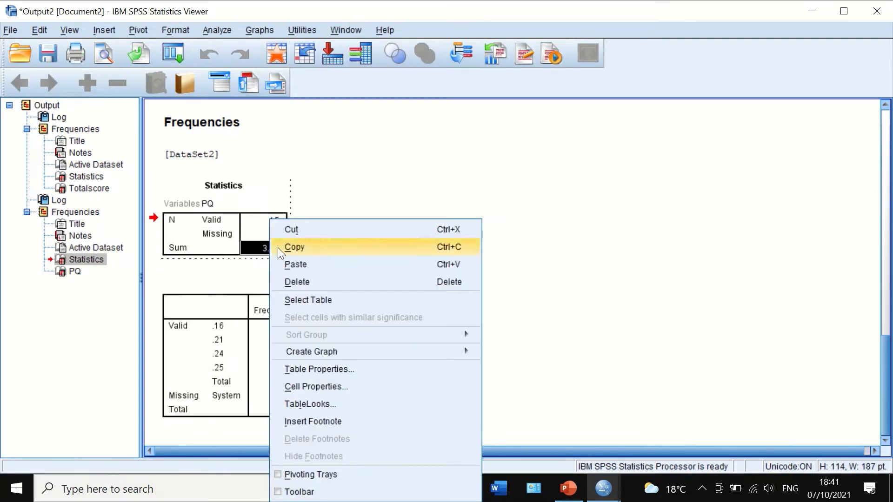
click(278, 248)
Switch to PowerPoint and paste 3.42 as text only into the empty numerator above 24.844 in the lower KR-20 formula
click(570, 492)
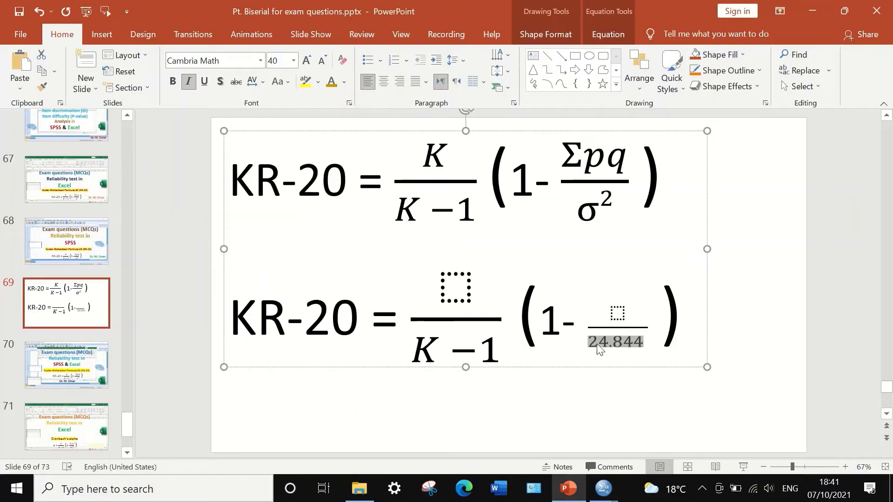
click(617, 314)
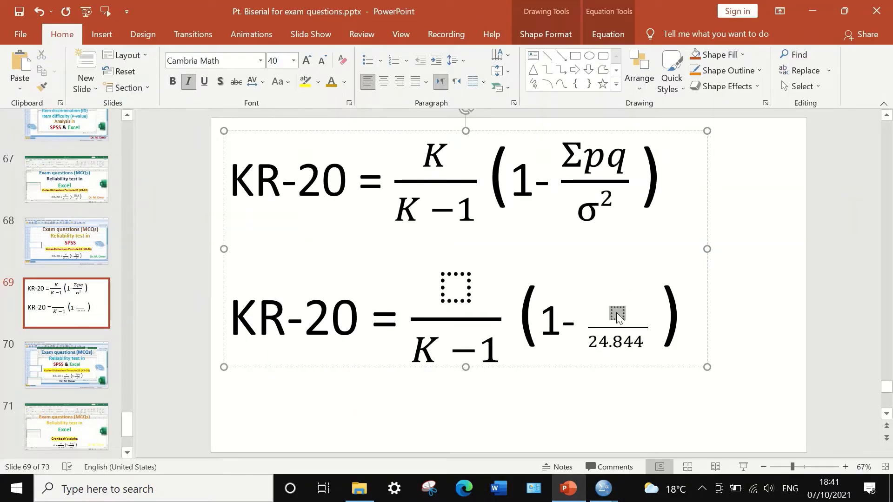
right_click(616, 314)
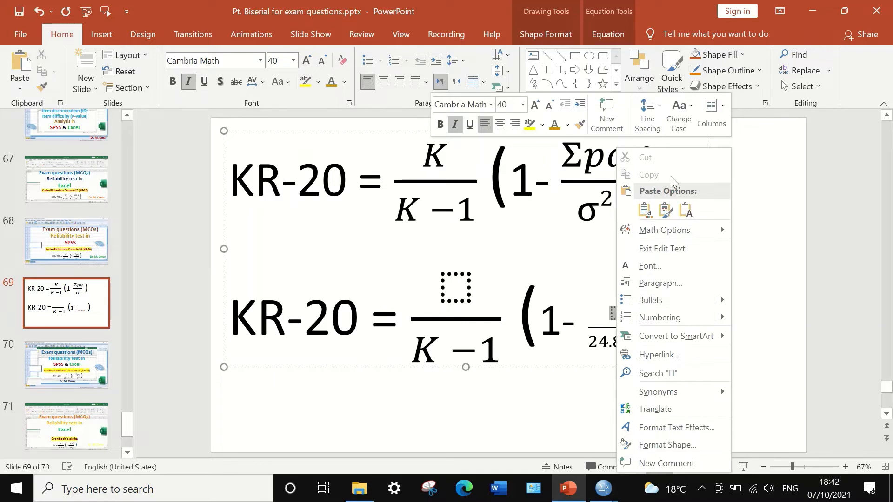
click(685, 210)
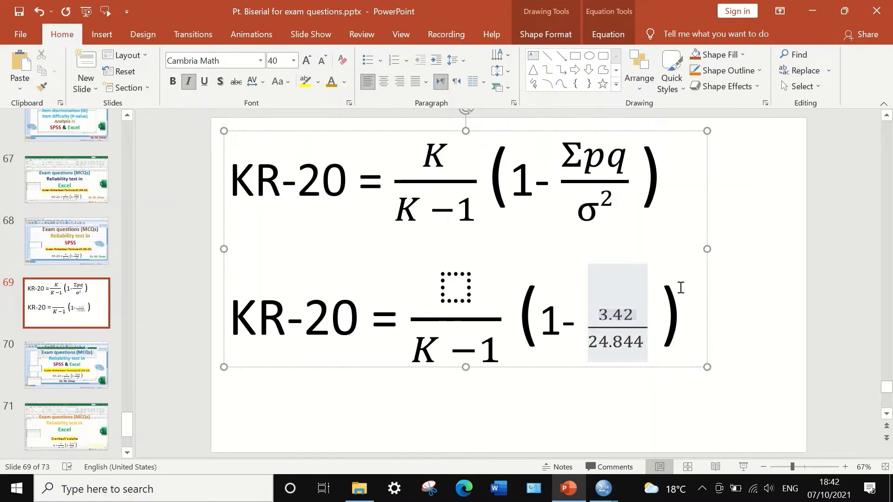
click(680, 274)
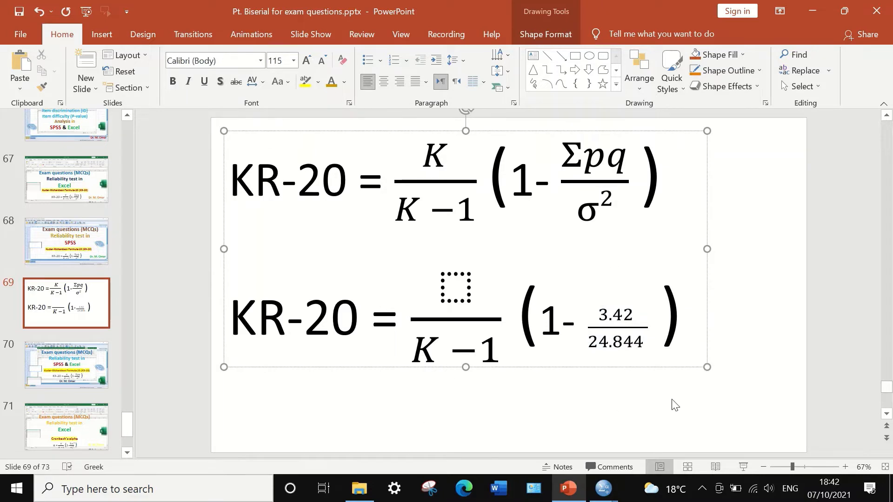
Return to the transposed DataSet2 grid in SPSS to examine the item rows, and bring up the open SPSS windows
mouse_move(603, 488)
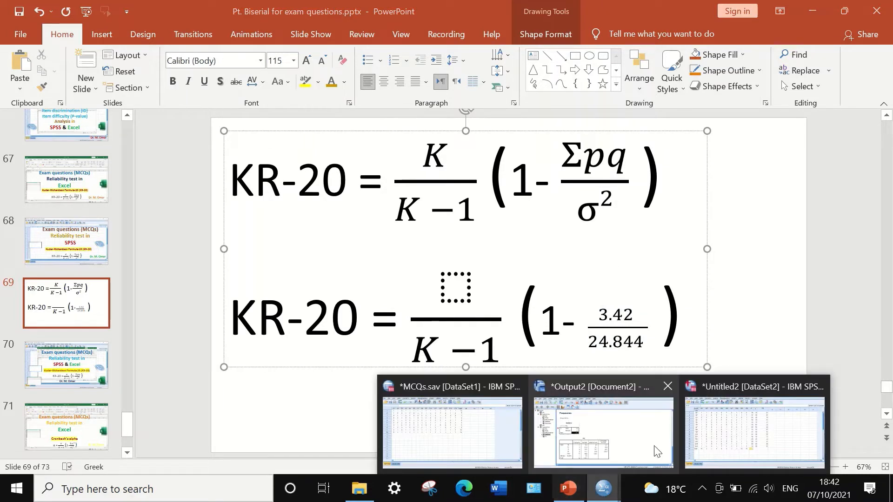
click(730, 437)
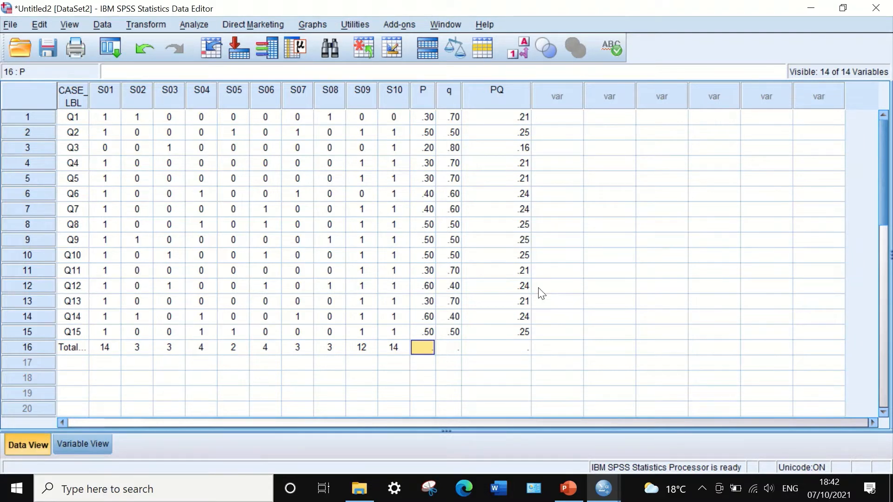
click(603, 488)
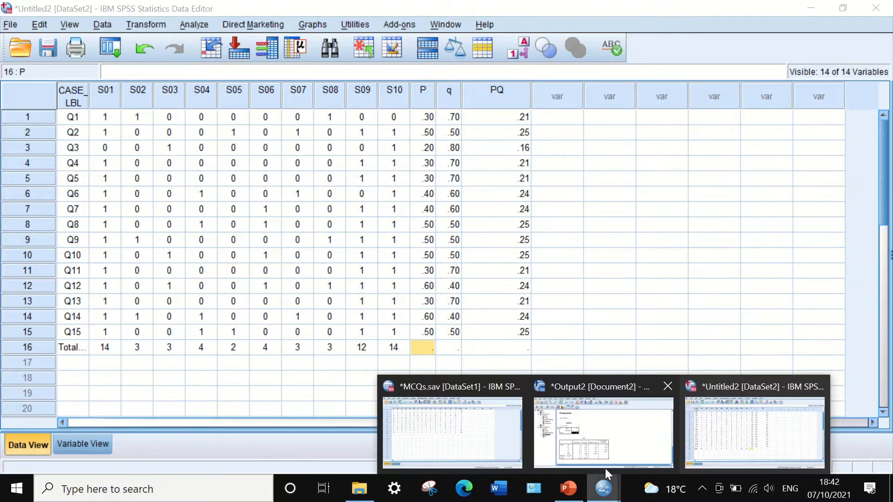
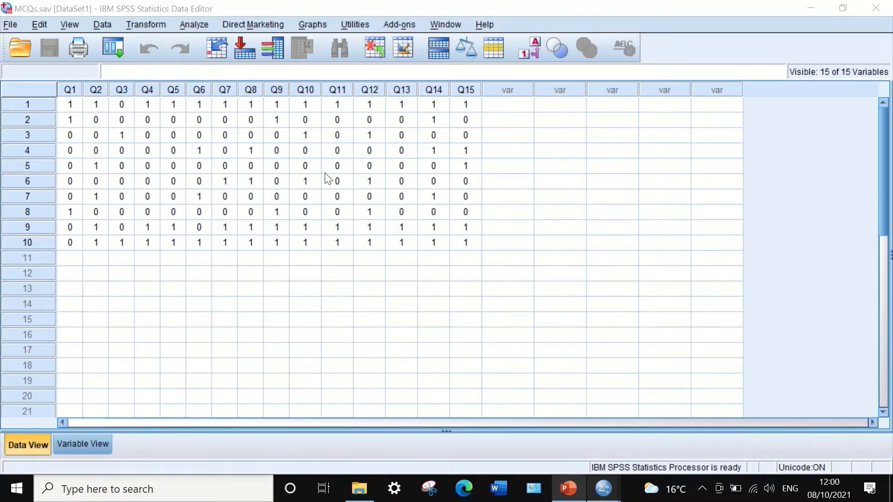
Start computing a new variable in the MCQs dataset and name the target variable Totalscore
click(147, 24)
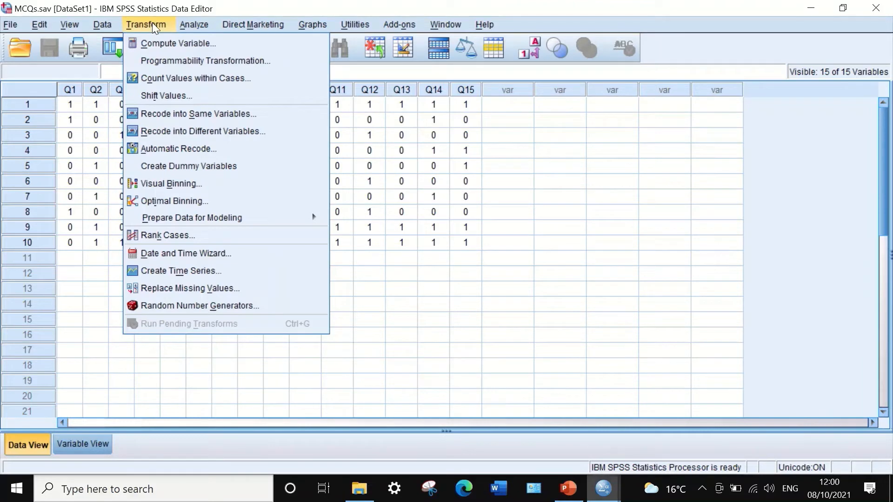
click(159, 43)
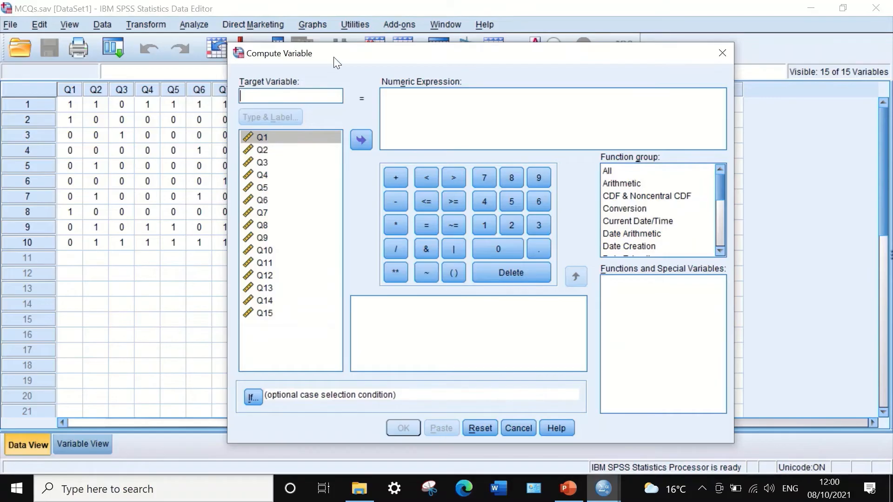
drag(333, 57, 319, 63)
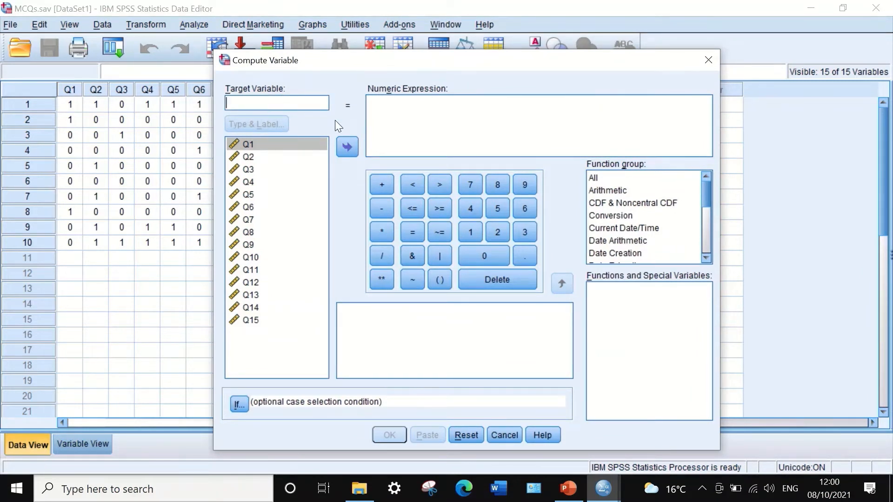
text(Tota)
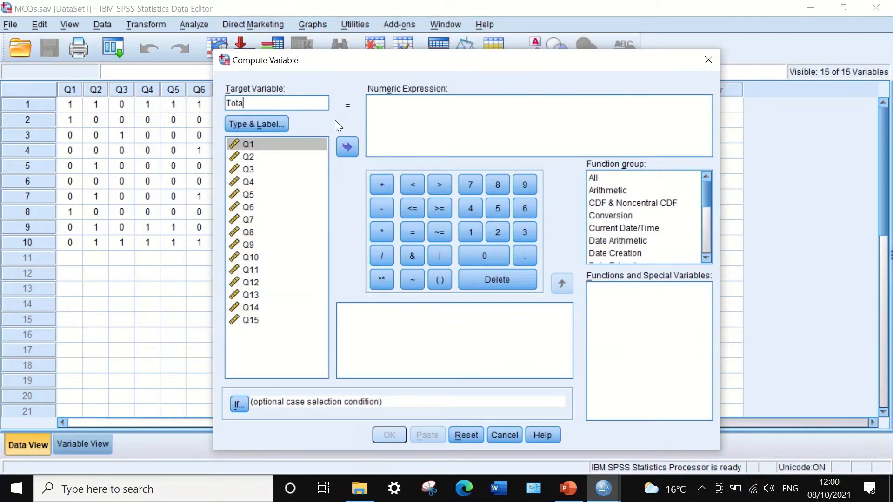
text(lscore)
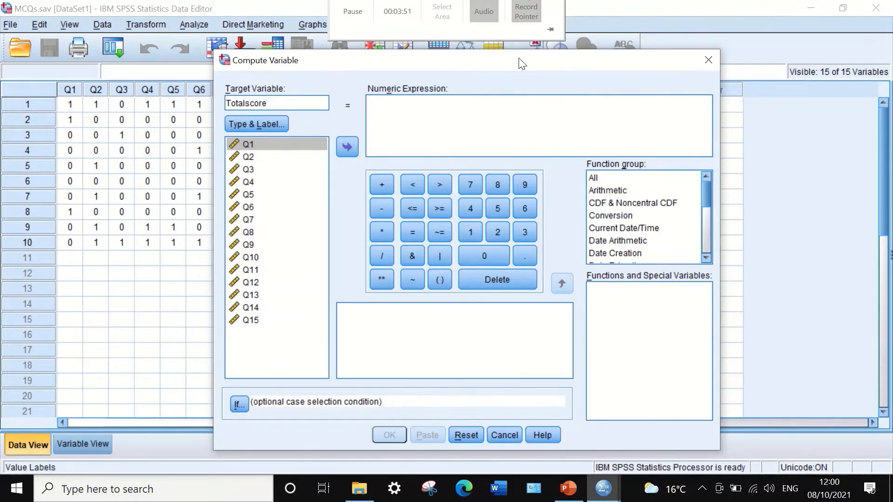
drag(299, 70, 307, 154)
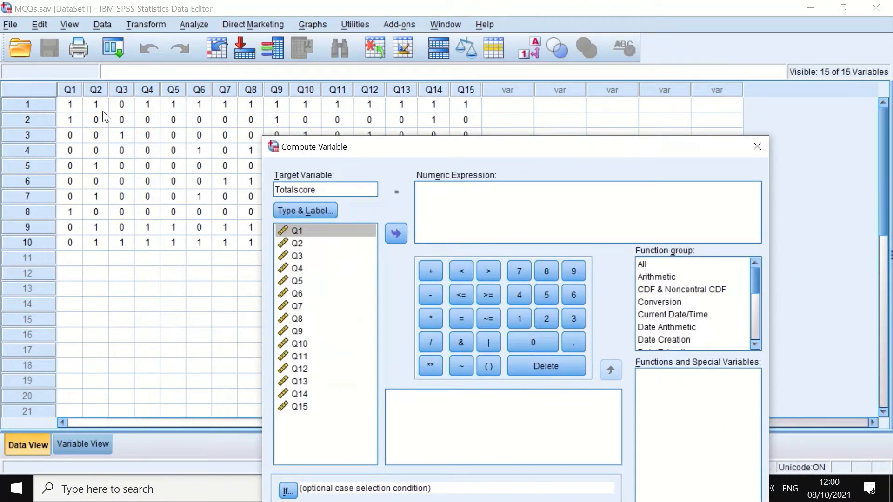
drag(515, 151, 479, 98)
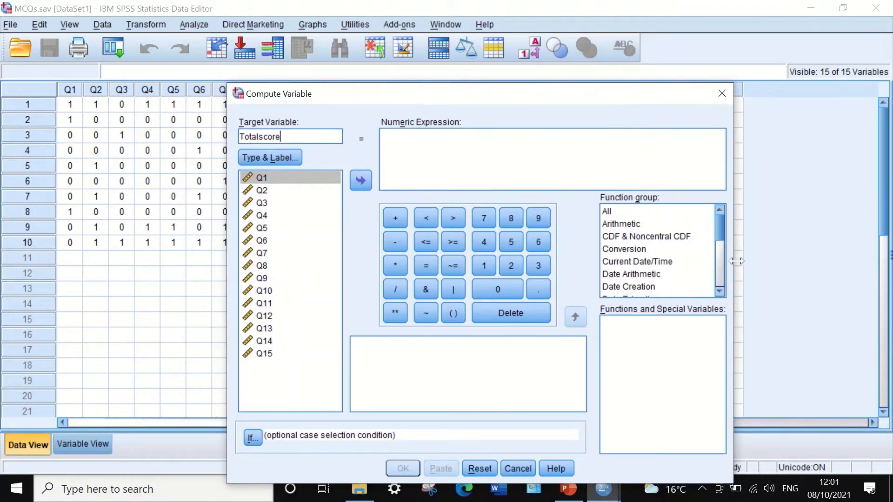
Insert the Sum function from the Statistical function group into the numeric expression
click(606, 212)
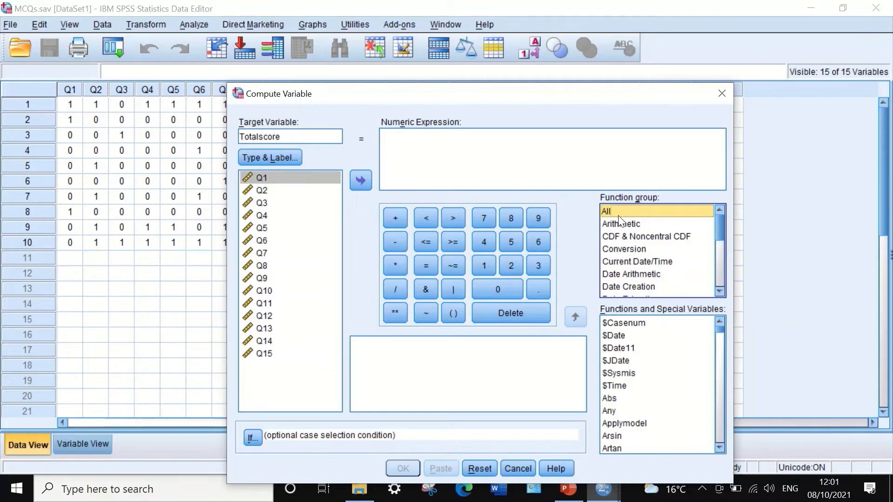
drag(717, 222, 650, 262)
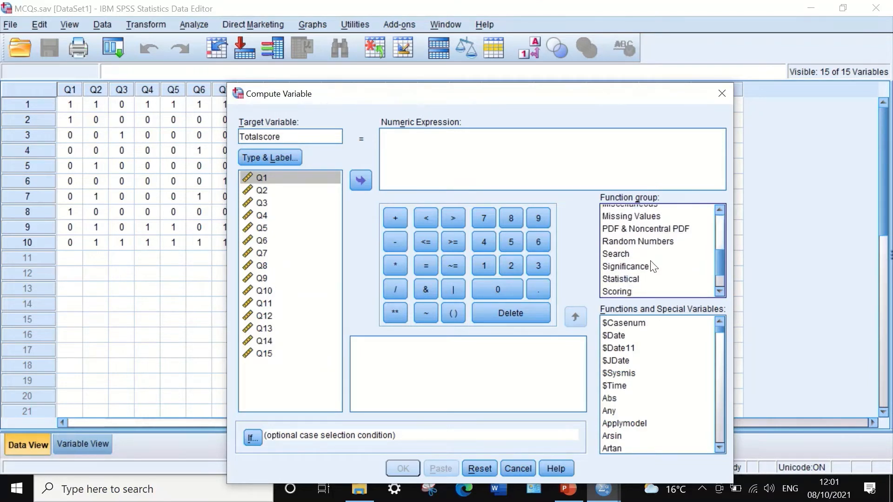
click(632, 279)
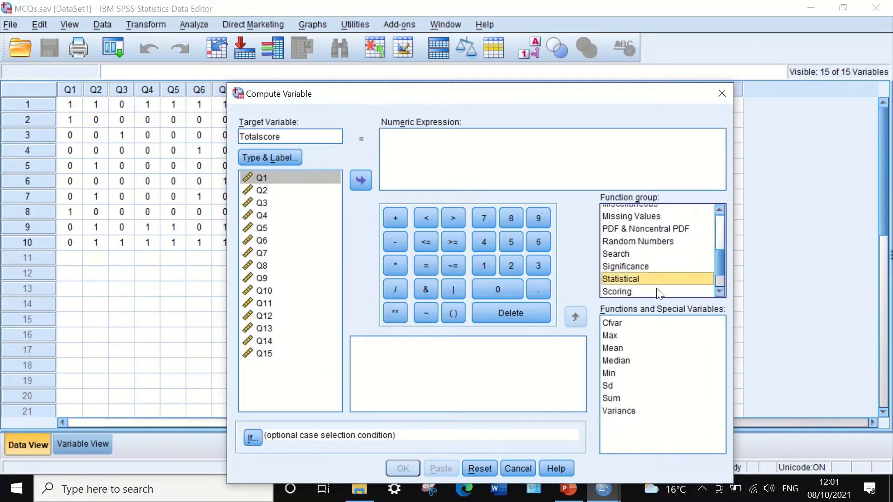
click(612, 398)
drag(635, 399, 395, 143)
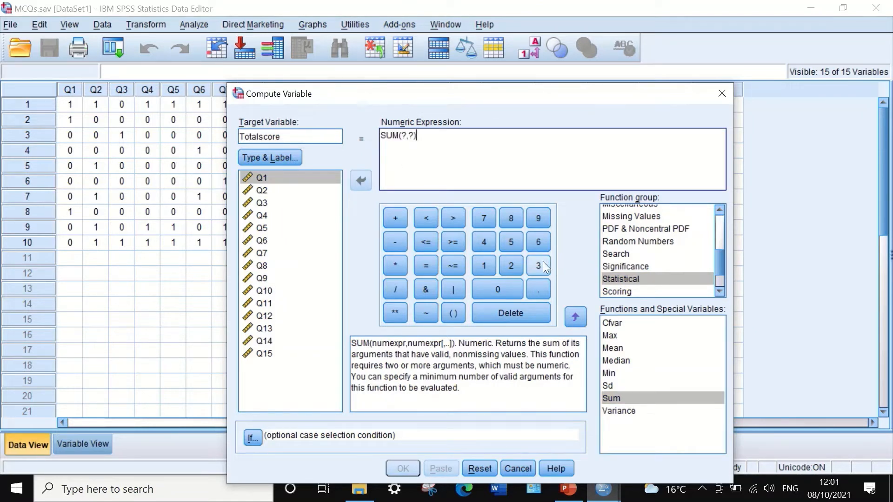
Replace the SUM placeholders with Q1 and Q2, and add Q3 as a further comma-separated argument
double_click(403, 135)
click(296, 177)
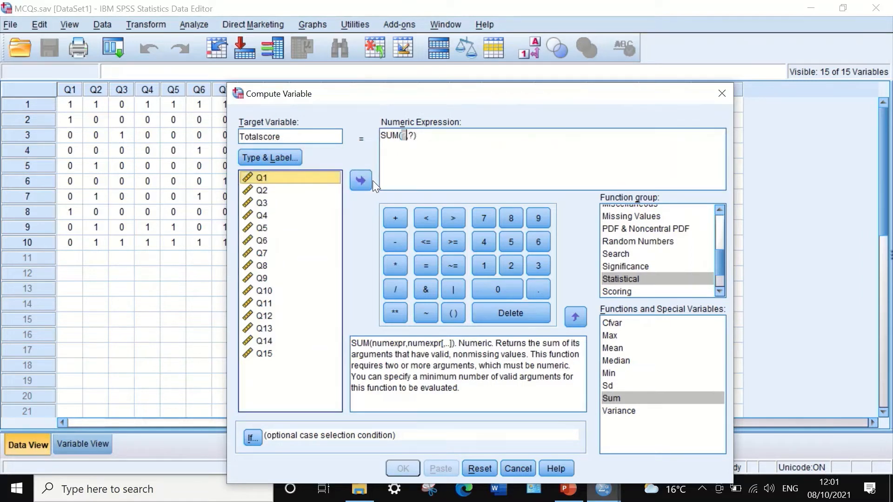
click(358, 182)
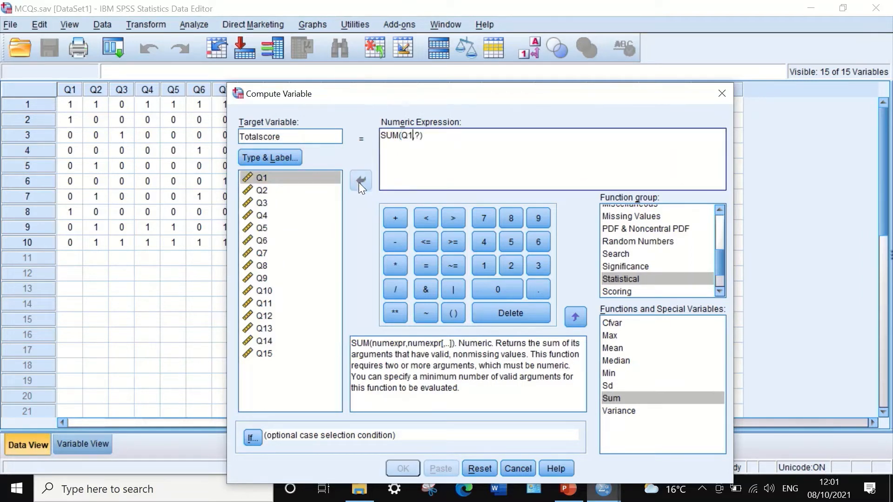
double_click(417, 135)
click(272, 190)
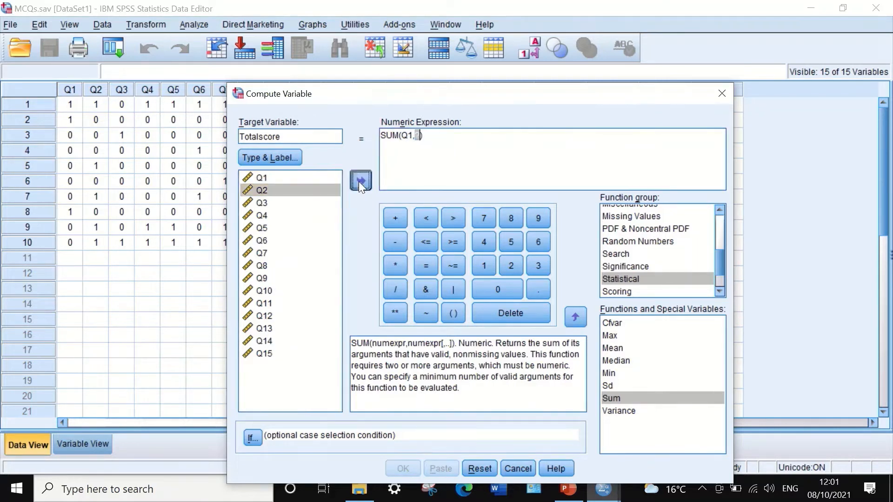
click(358, 181)
text(,)
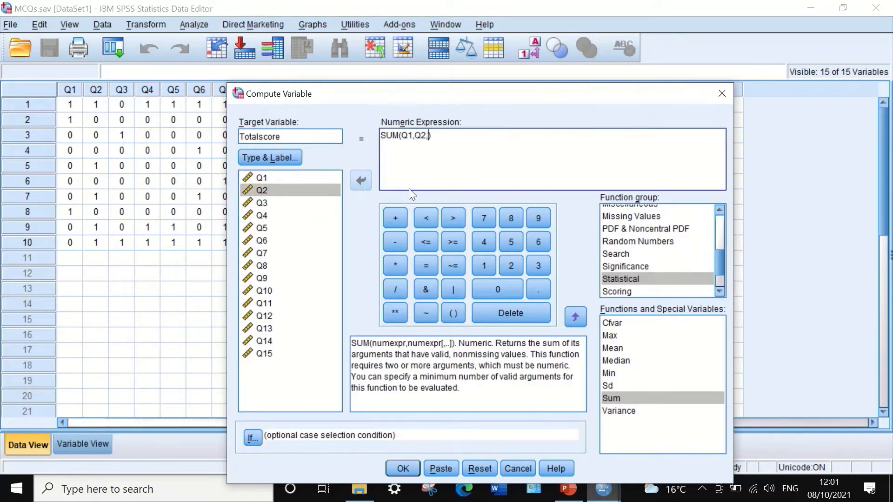
click(269, 203)
click(359, 180)
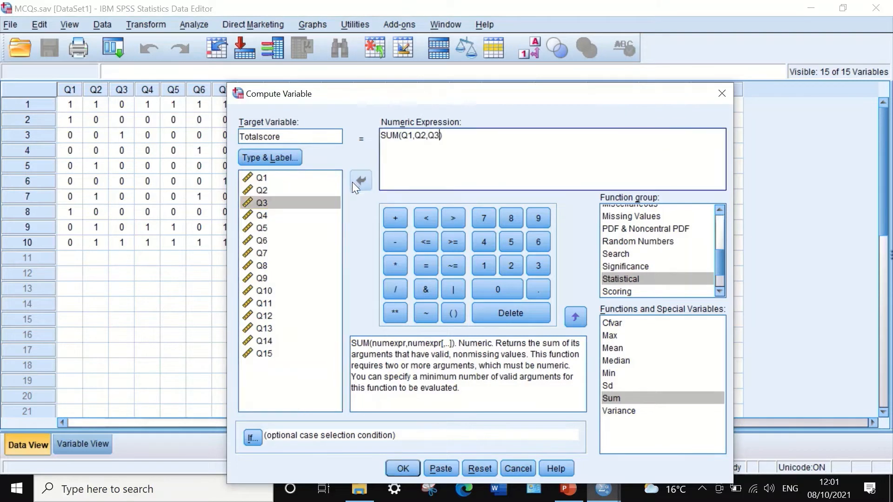
Extend the SUM expression with the comma-separated variables Q4, Q5 and Q6
text(,)
click(262, 215)
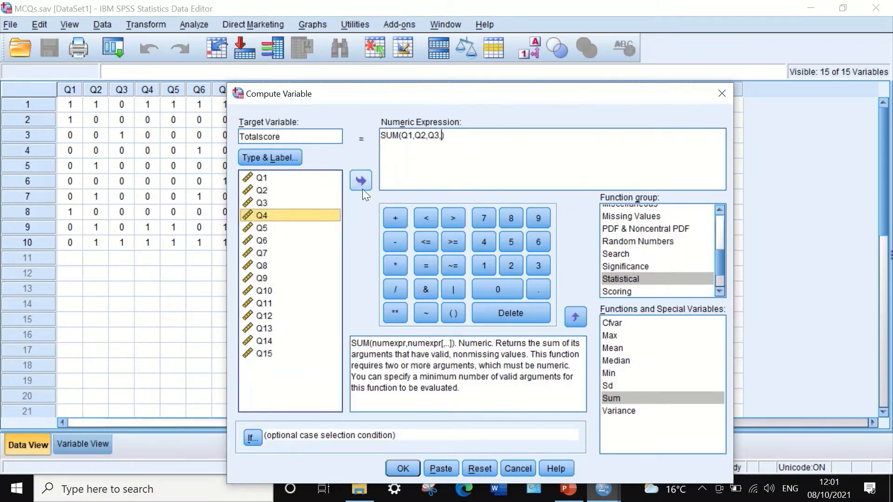
click(361, 186)
text(,)
click(268, 229)
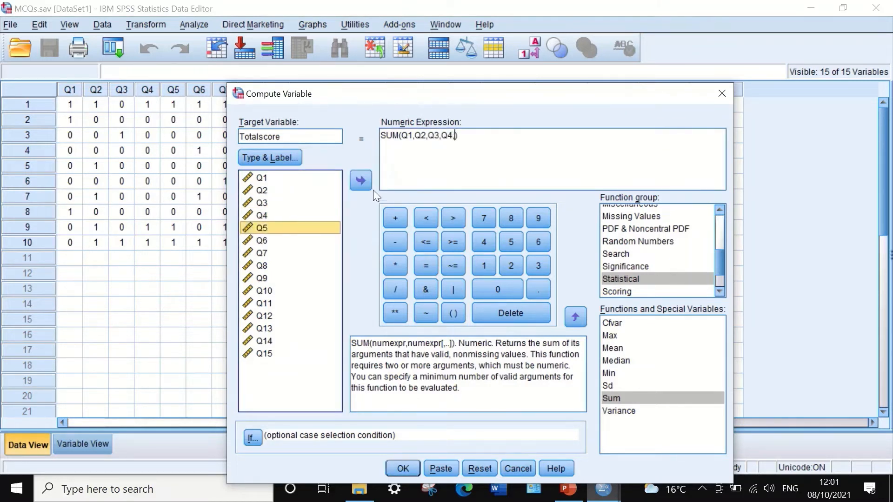
click(359, 182)
text(,)
click(274, 240)
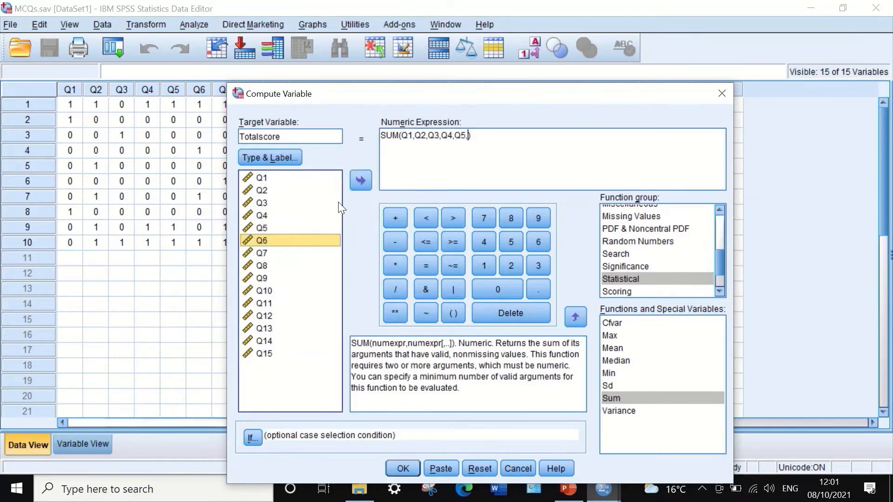
click(362, 181)
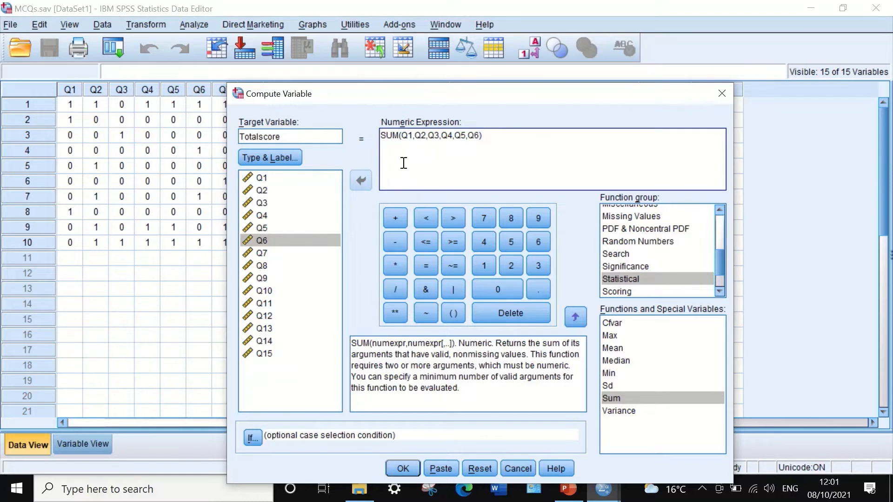
Append Q7 and Q8 to the SUM expression, inserting the comma missing between them
text(,)
click(269, 254)
click(365, 180)
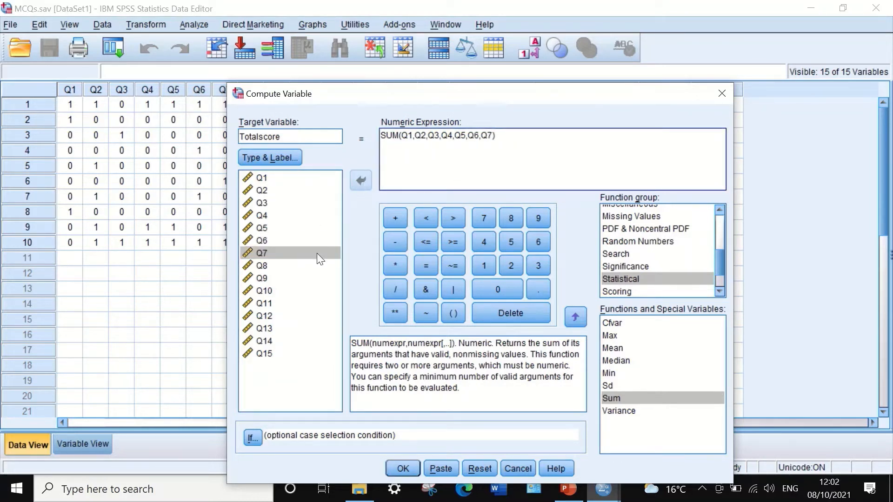
click(263, 266)
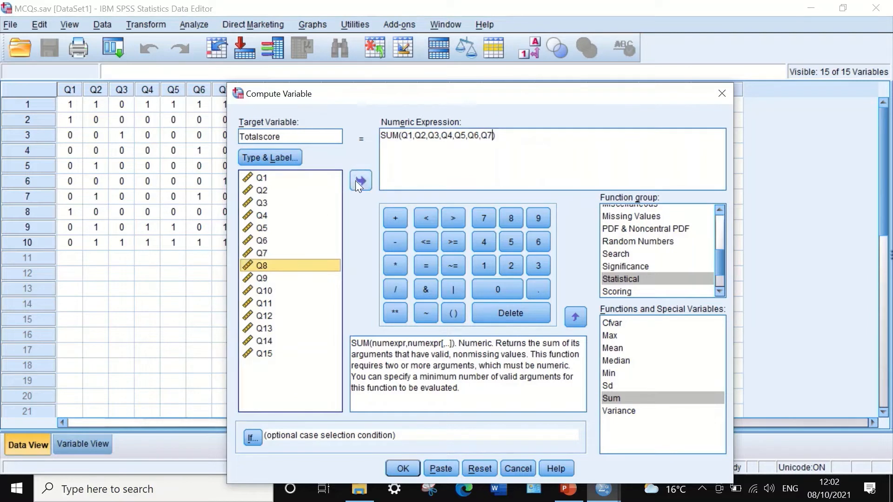
click(357, 181)
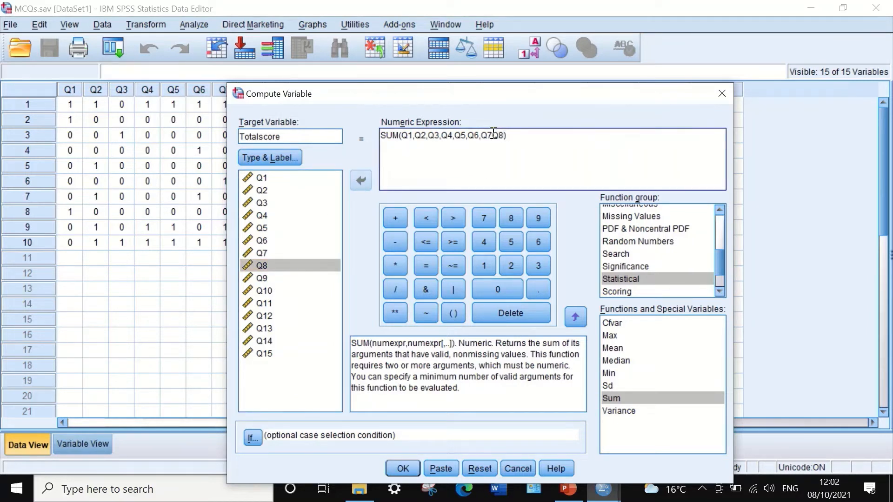
click(492, 135)
text(,Q2,)
key(BackSpace)
Add Q9, Q10, Q11 and Q12 to the SUM expression, supplying the comma missing between Q11 and Q12
click(266, 277)
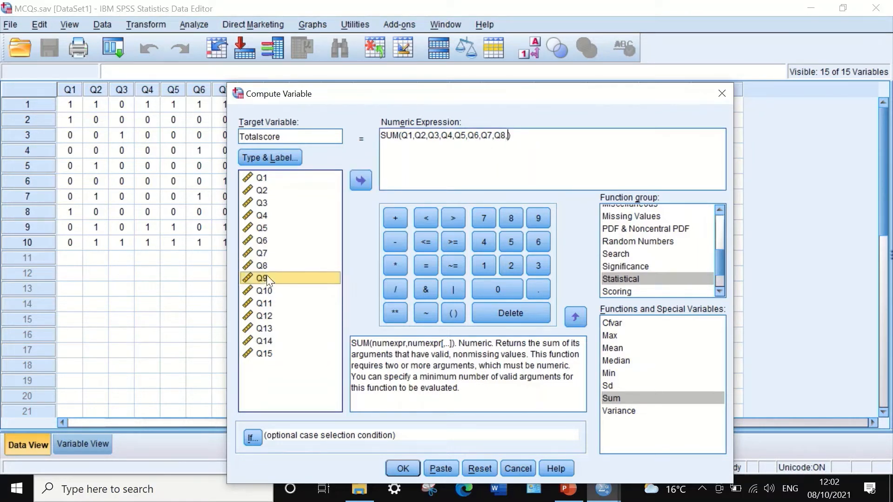
click(360, 180)
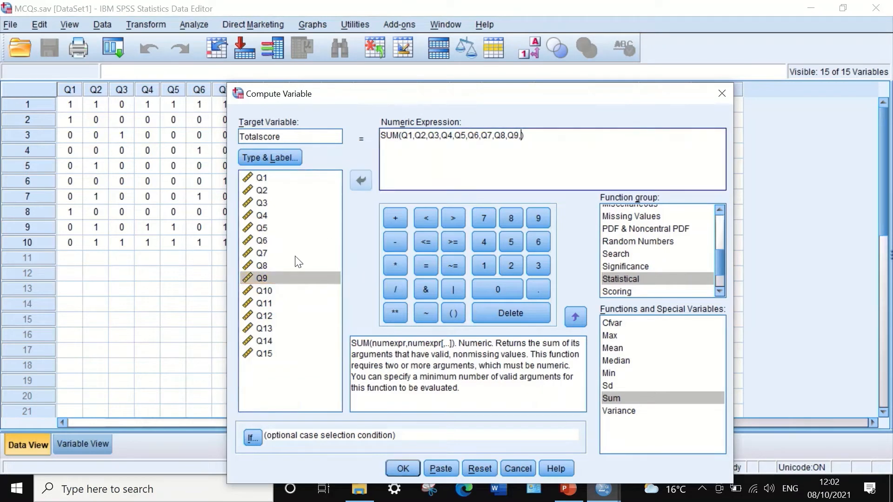
click(263, 291)
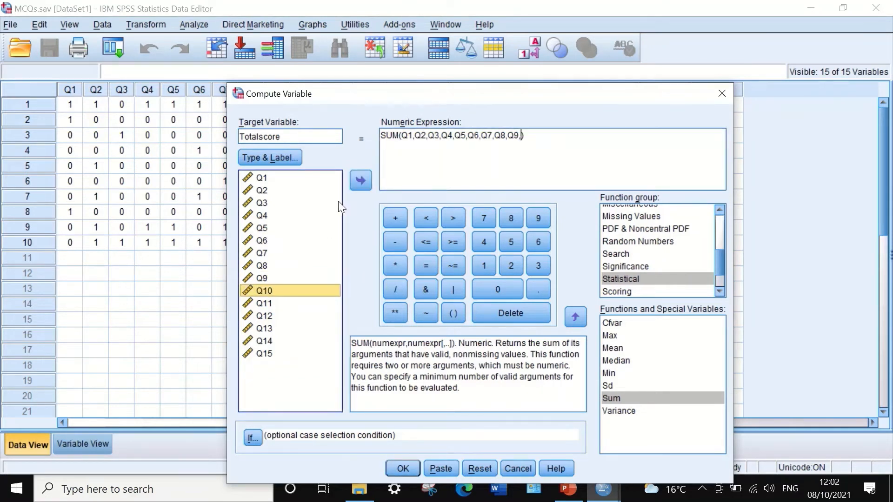
click(362, 177)
text(,)
click(266, 303)
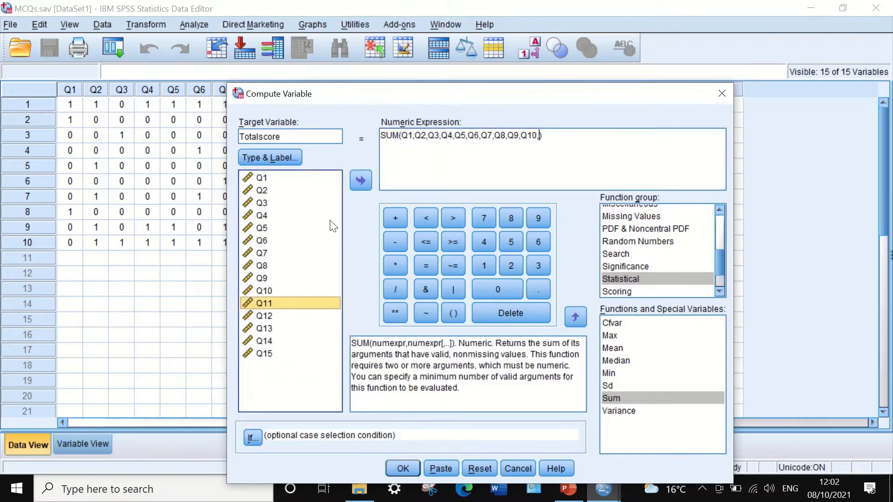
click(360, 184)
click(264, 315)
click(365, 182)
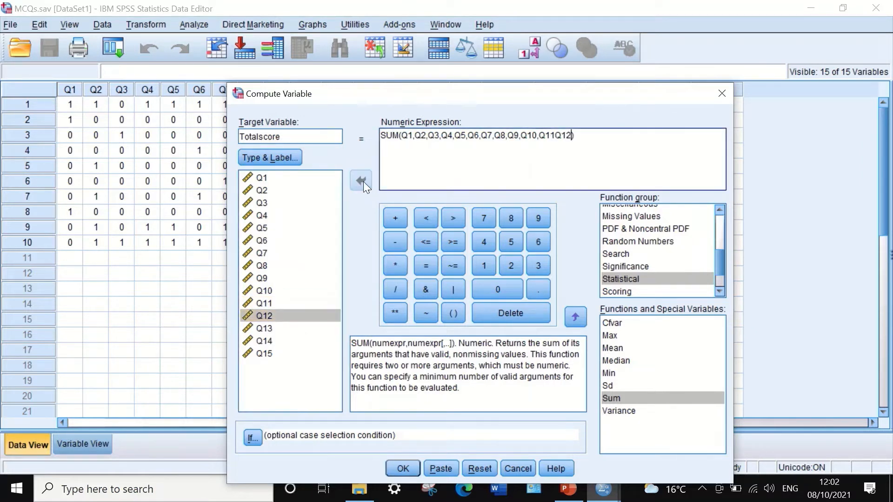
click(554, 135)
text(,Q2,)
Complete the SUM expression with Q13, Q14 and Q15, and run the Totalscore computation
click(264, 328)
click(361, 181)
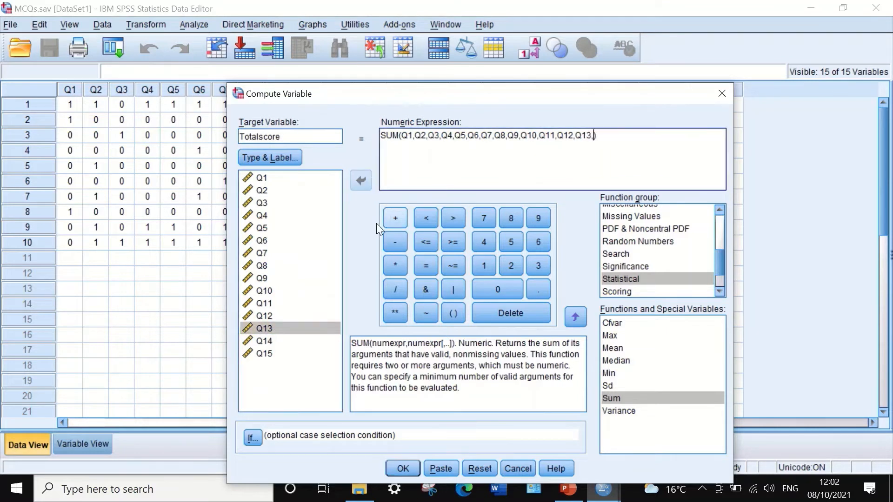
click(262, 341)
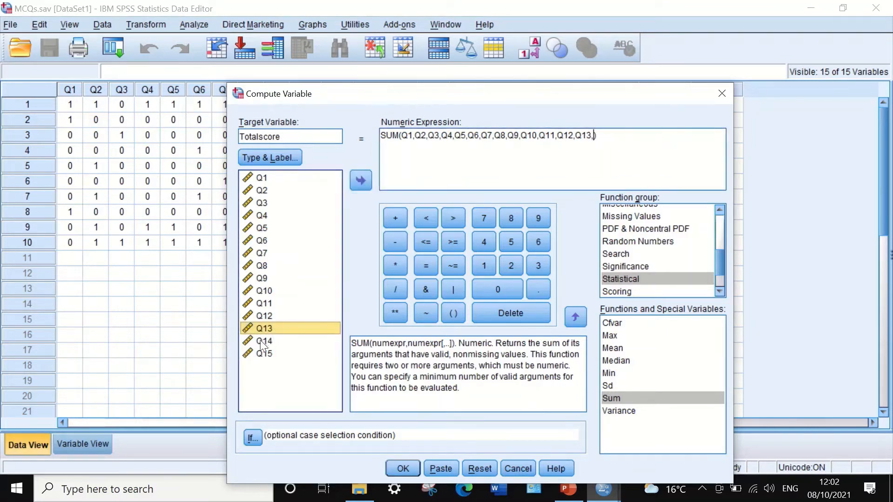
click(361, 182)
click(279, 353)
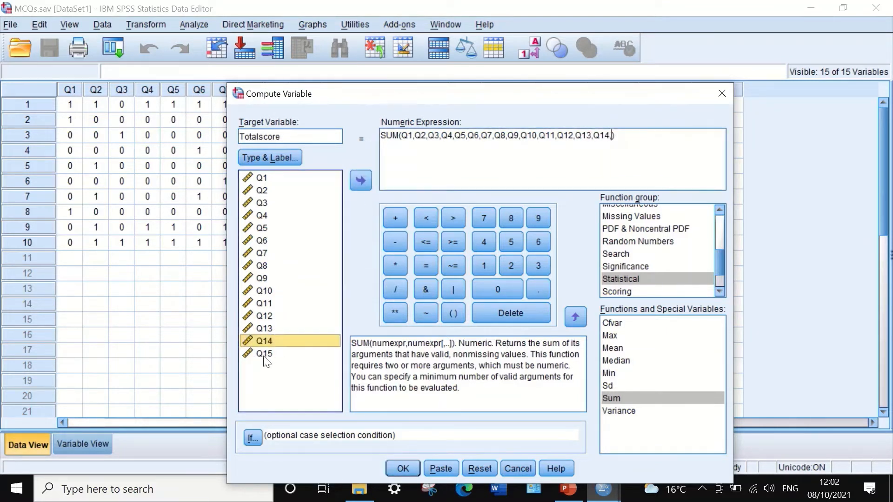
click(361, 180)
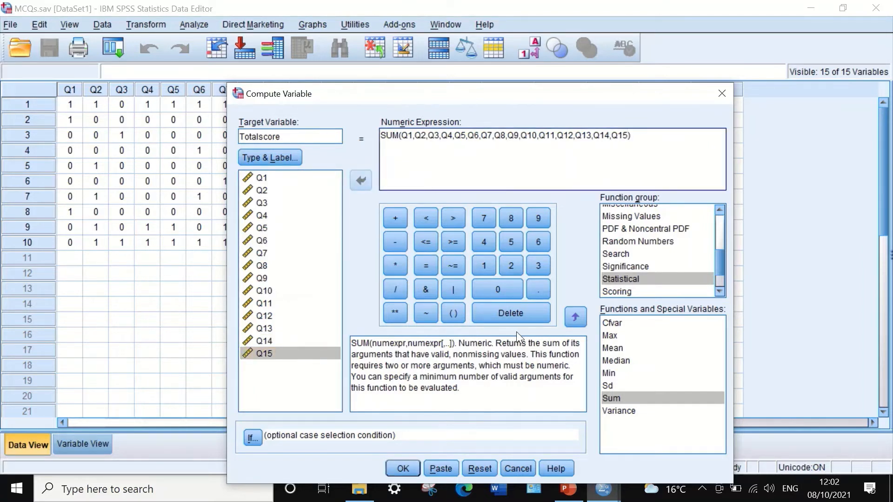
click(397, 469)
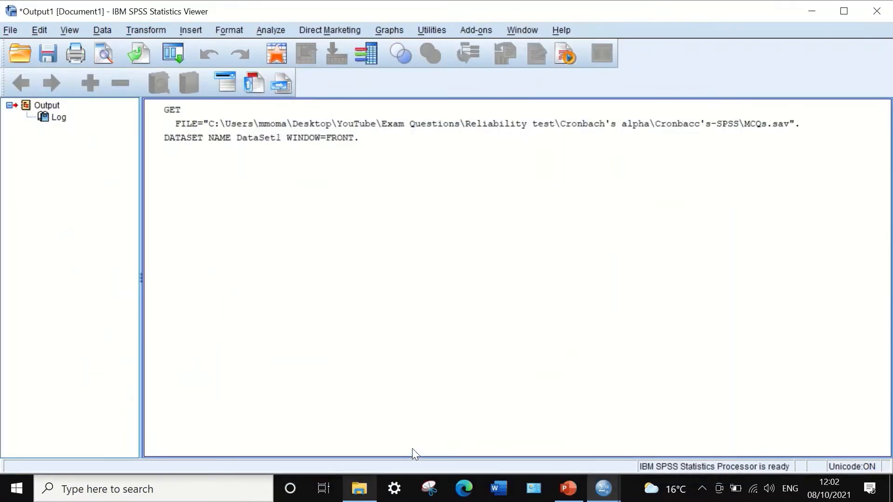
Return from the output to the data grid, narrow the Totalscore column slightly, and show the variable definitions
click(811, 11)
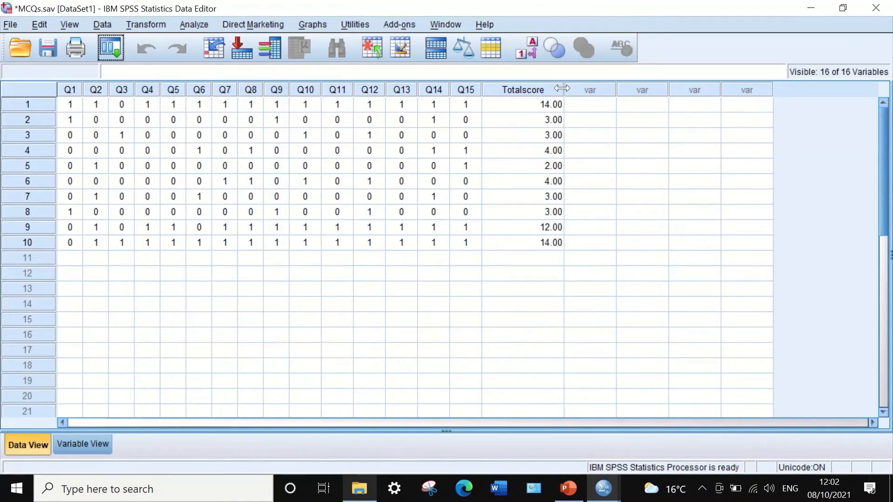
drag(563, 89, 545, 89)
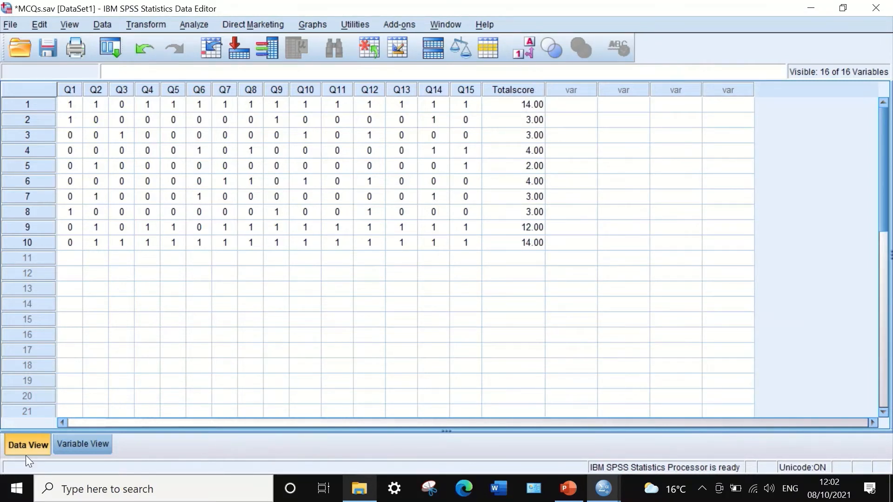
click(82, 443)
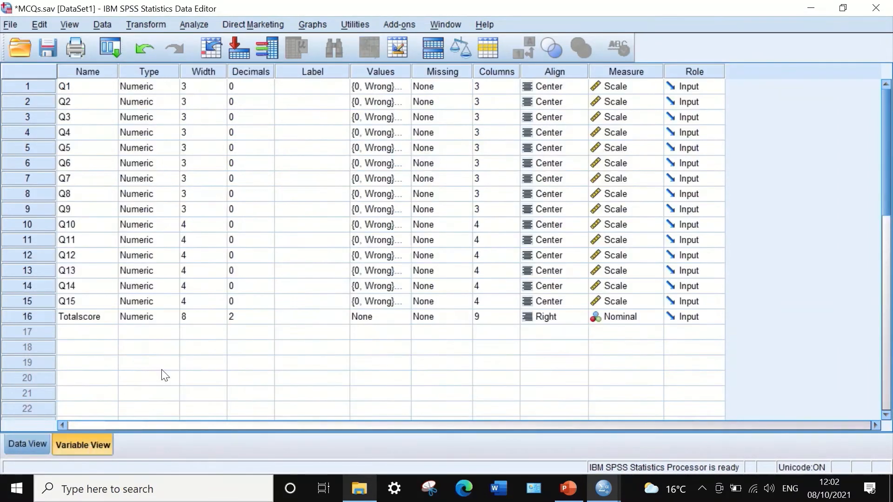
Set Totalscore to 0 decimals and its measurement level to Scale
click(248, 318)
click(268, 320)
click(267, 320)
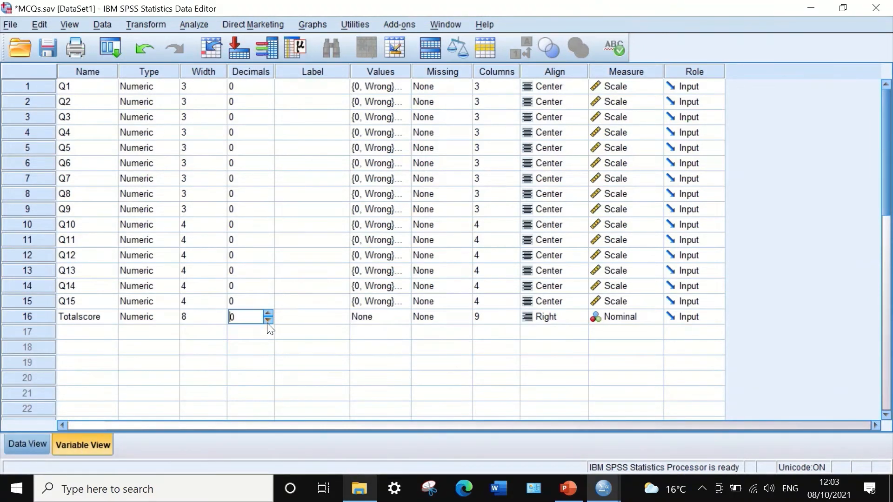
click(632, 316)
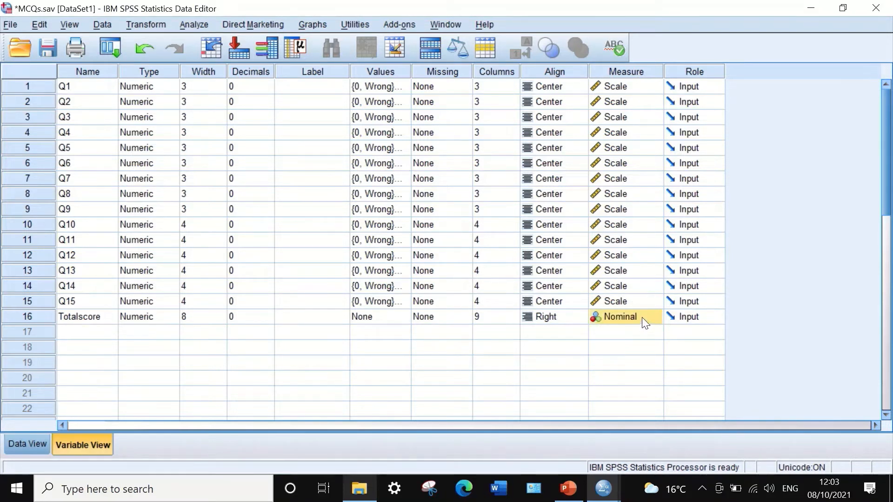
click(647, 318)
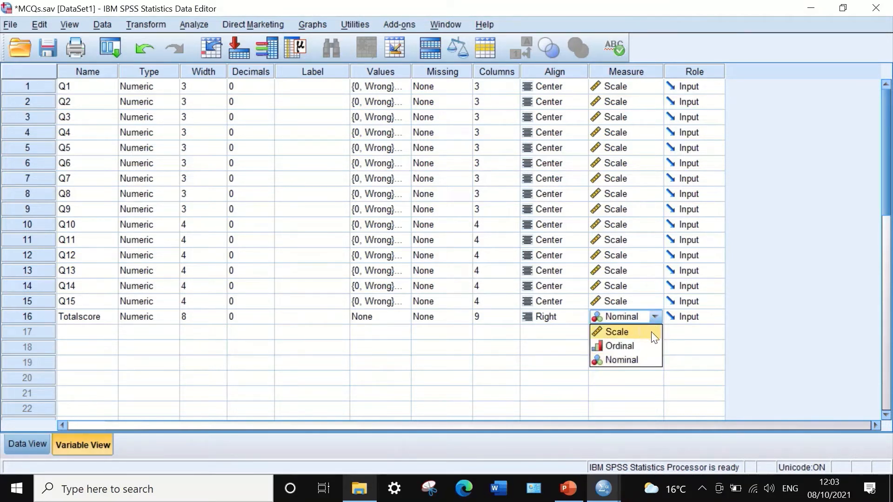
click(622, 332)
Center-align Totalscore, reduce its display column width, and return to the data grid
click(556, 322)
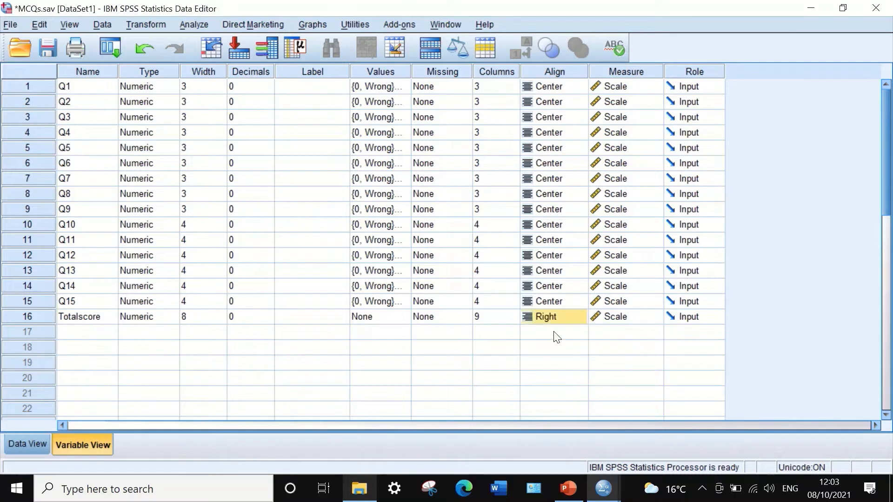
click(551, 324)
click(547, 321)
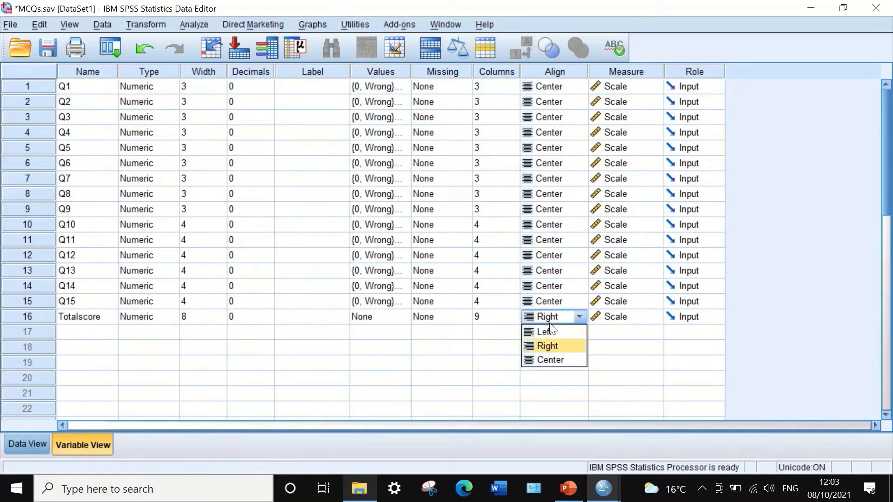
click(549, 360)
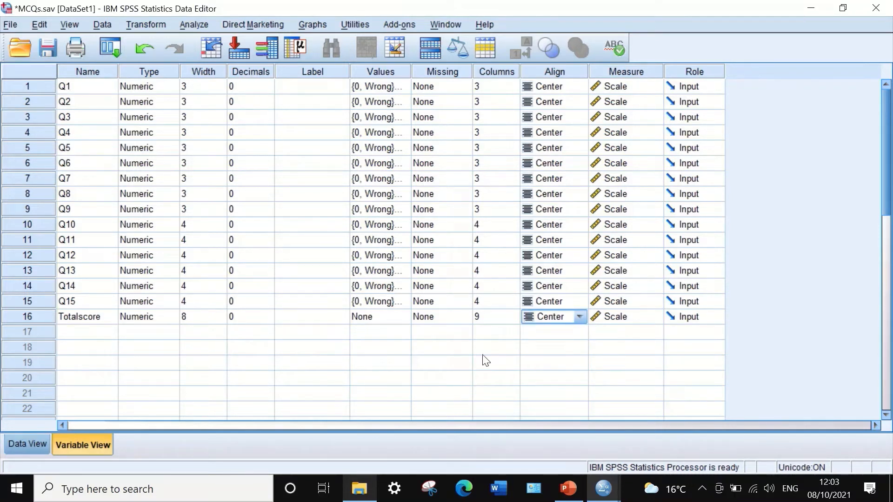
click(500, 320)
click(513, 321)
click(513, 320)
click(513, 320)
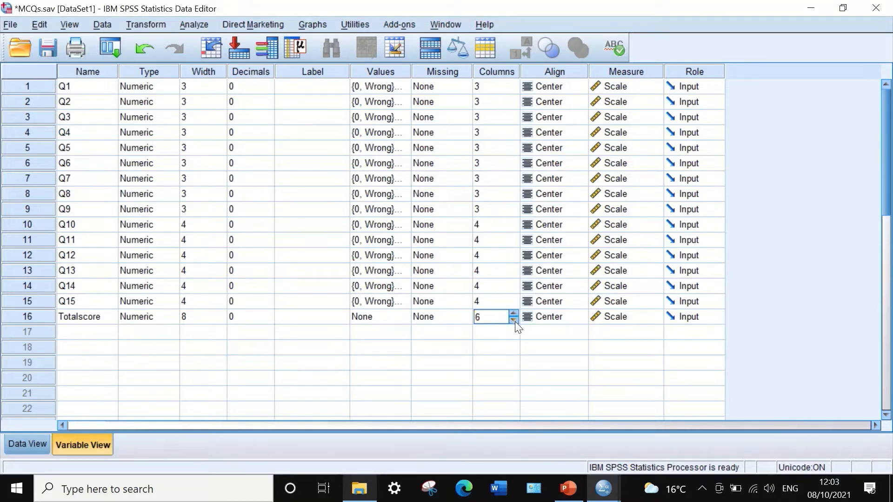
click(513, 321)
click(513, 320)
click(35, 442)
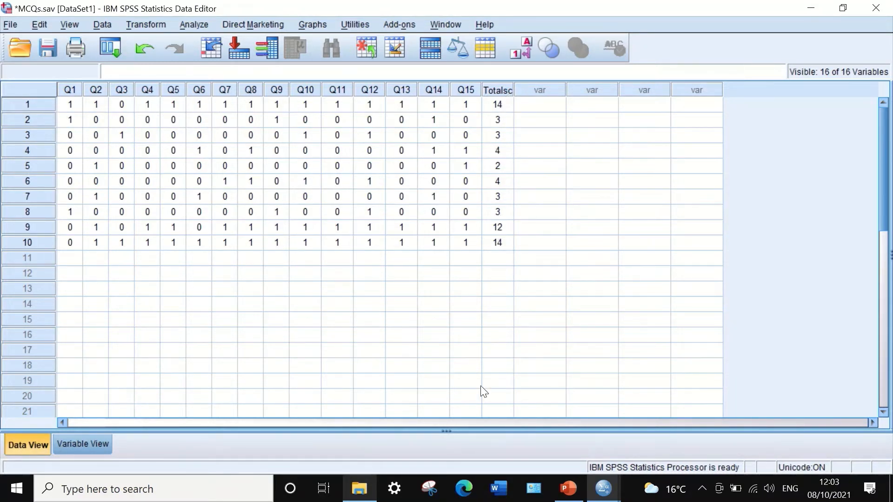
Switch to PowerPoint, review the Cronbach's alpha formulas on slide 73, and return to the MCQs.sav data grid in SPSS
click(568, 488)
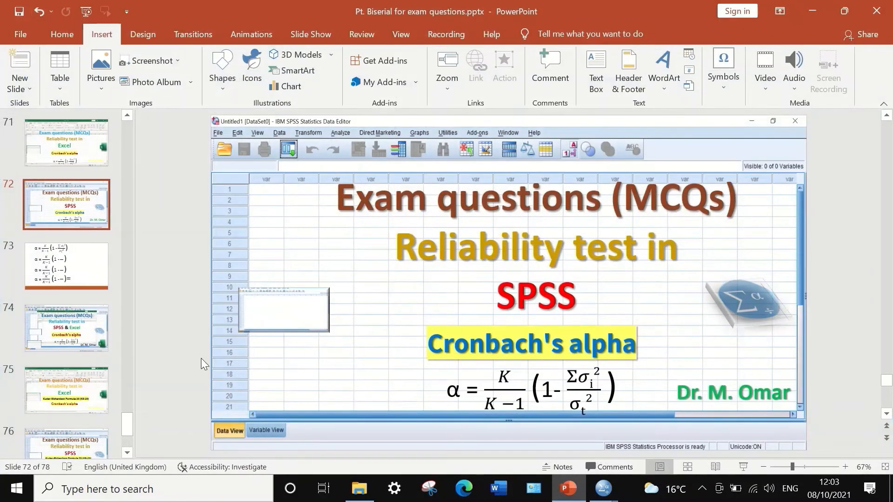
key(Page_Down)
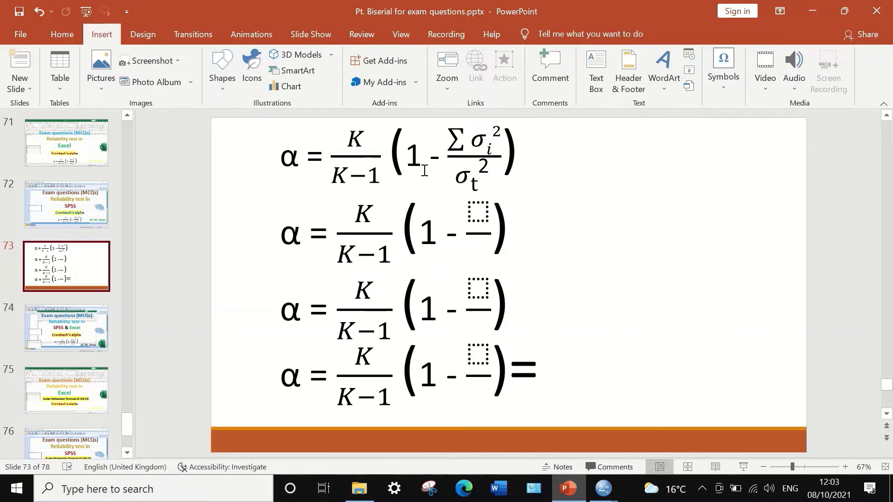
mouse_move(604, 492)
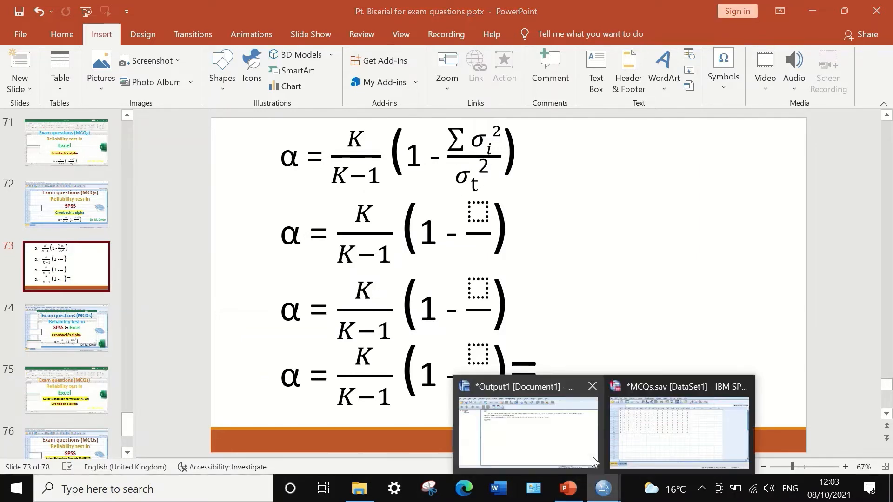
click(657, 442)
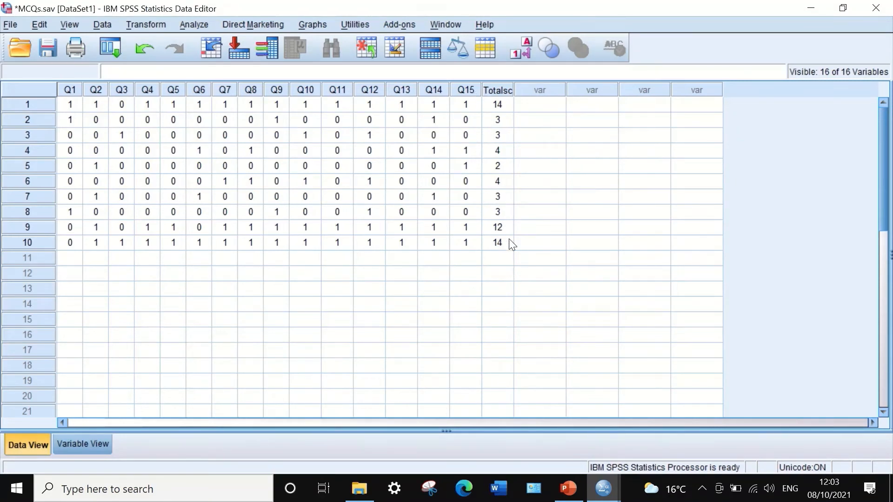
Start a Frequencies analysis with Totalscore as its only variable
click(193, 25)
mouse_move(202, 57)
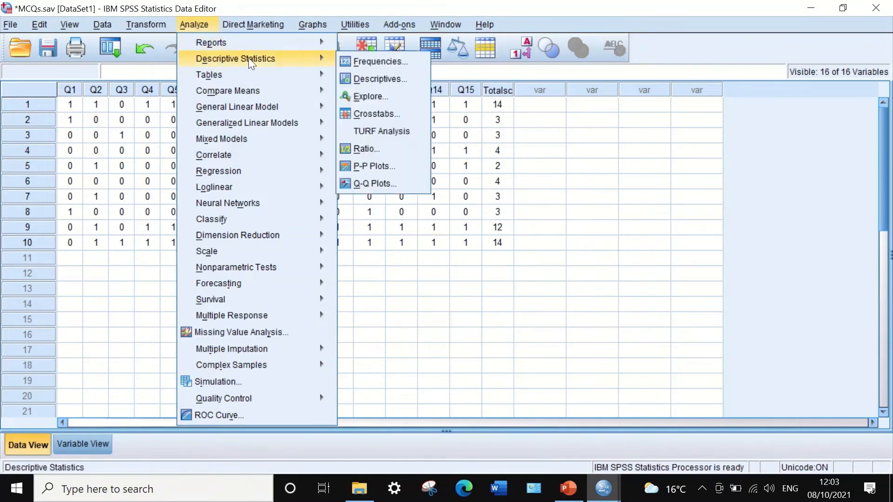
click(356, 62)
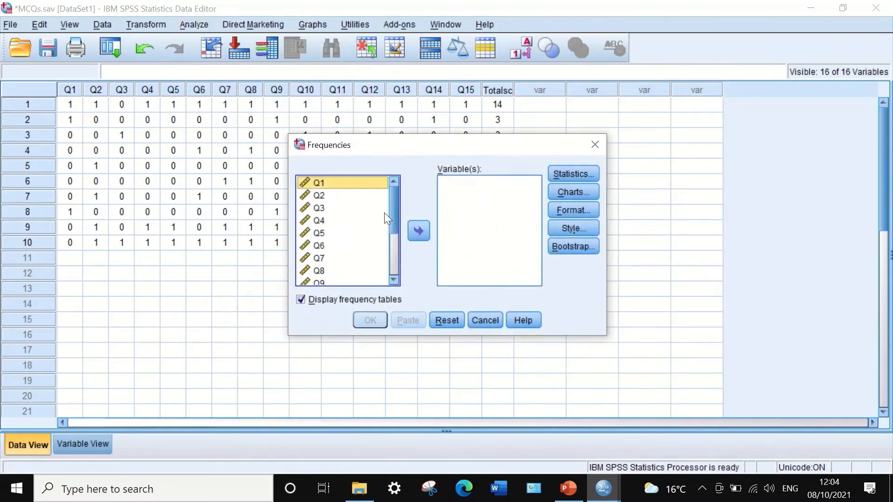
drag(392, 198, 398, 259)
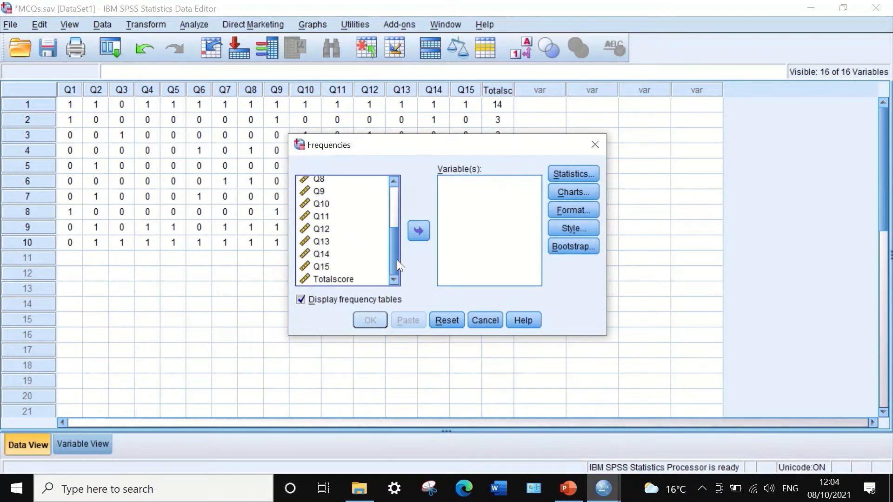
click(326, 279)
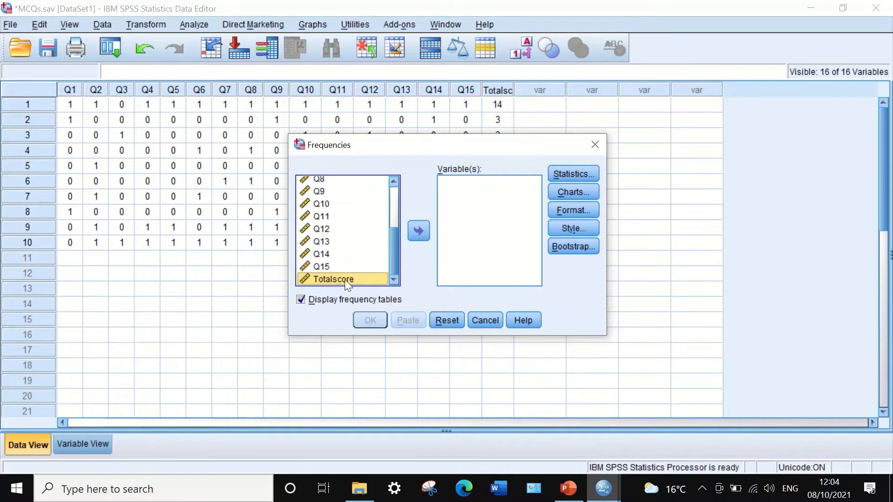
drag(345, 280, 466, 195)
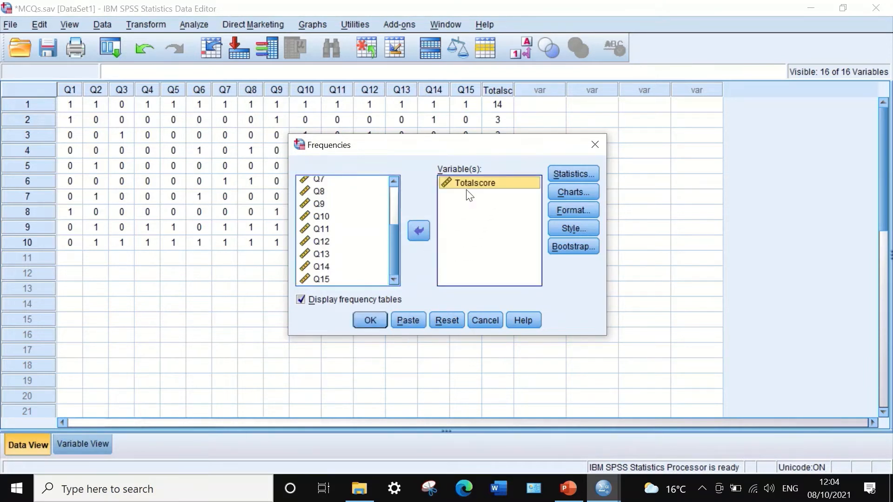
Request the Variance statistic for Totalscore and run the Frequencies analysis
click(570, 170)
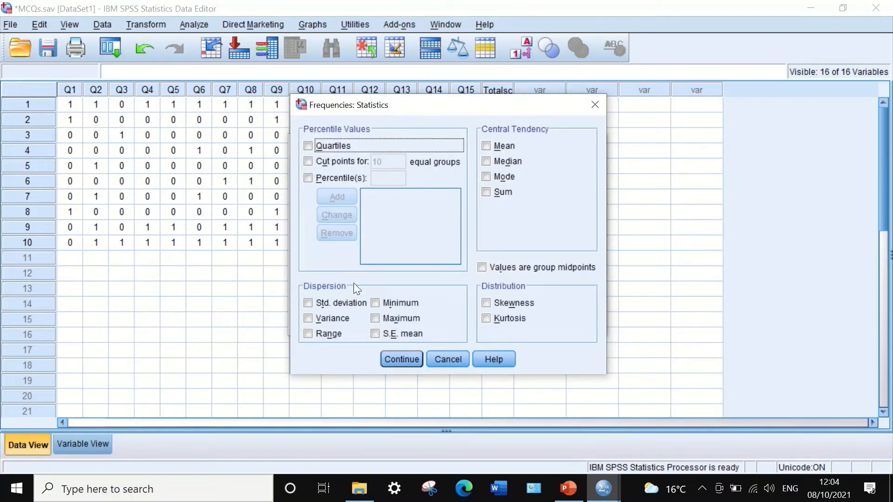
click(308, 318)
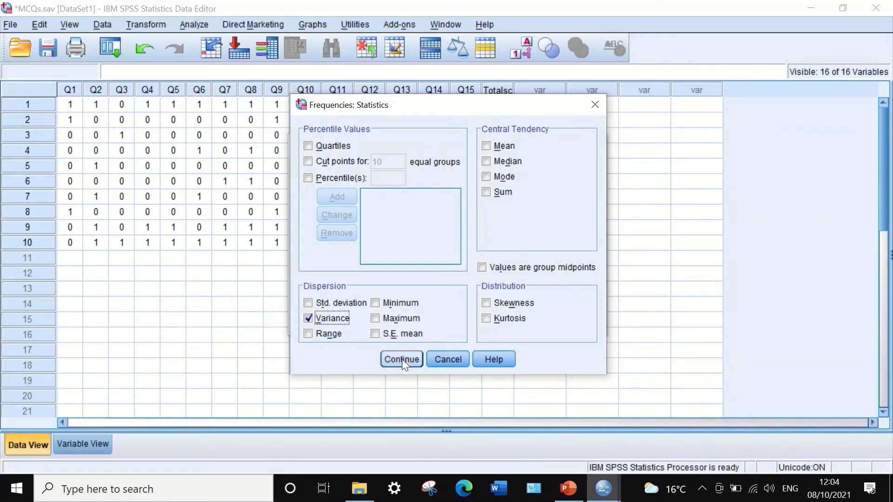
click(406, 359)
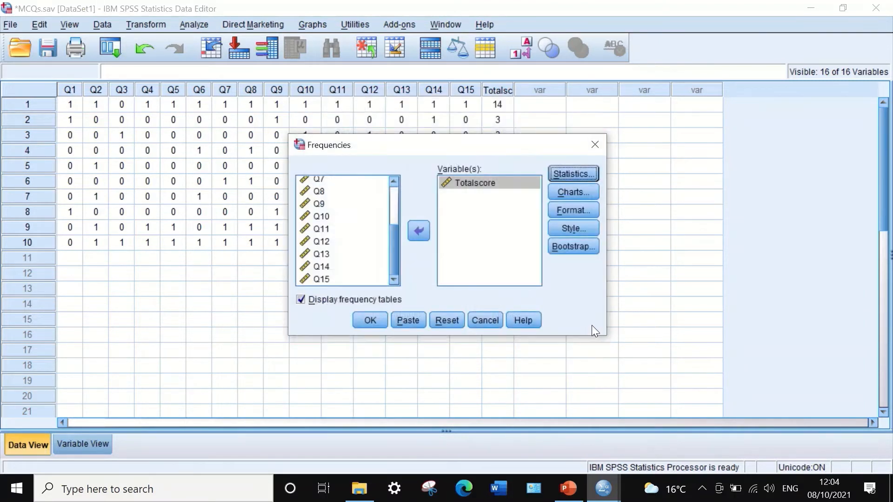
click(367, 320)
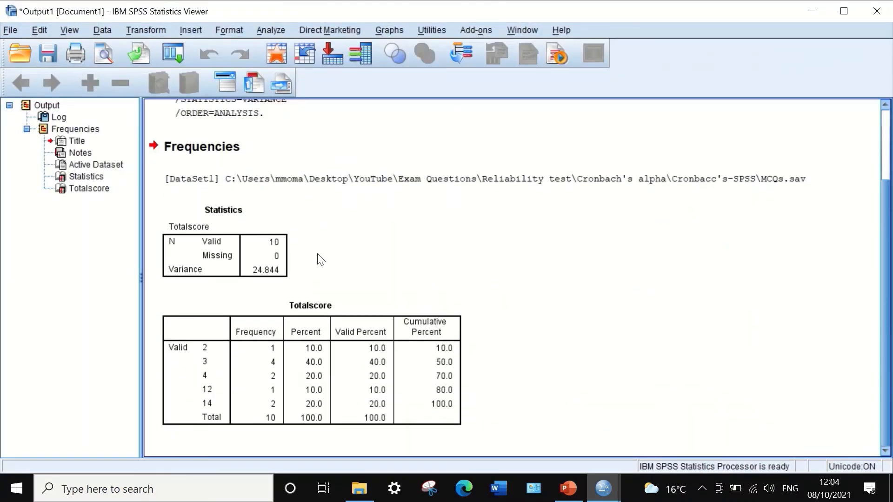
Open the Totalscore Statistics table in the output for editing and copy its variance value
scroll(316, 260, up, 3)
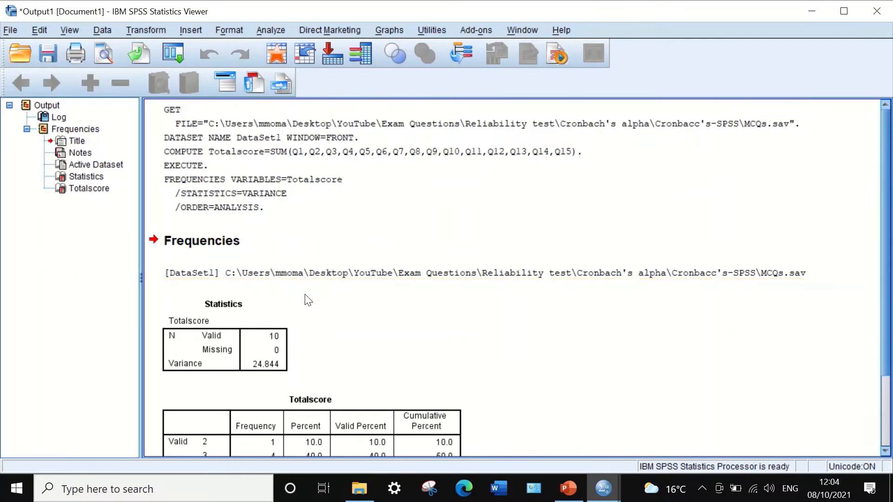
scroll(292, 332, down, 2)
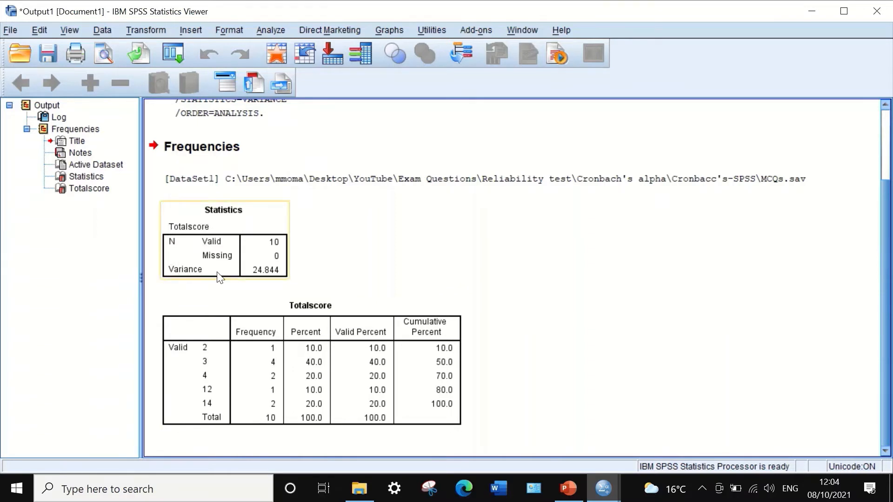
click(268, 277)
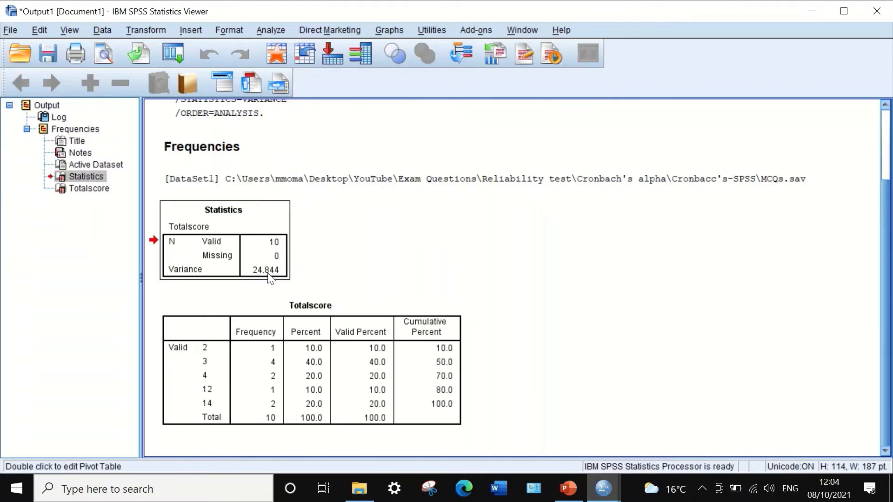
double_click(270, 278)
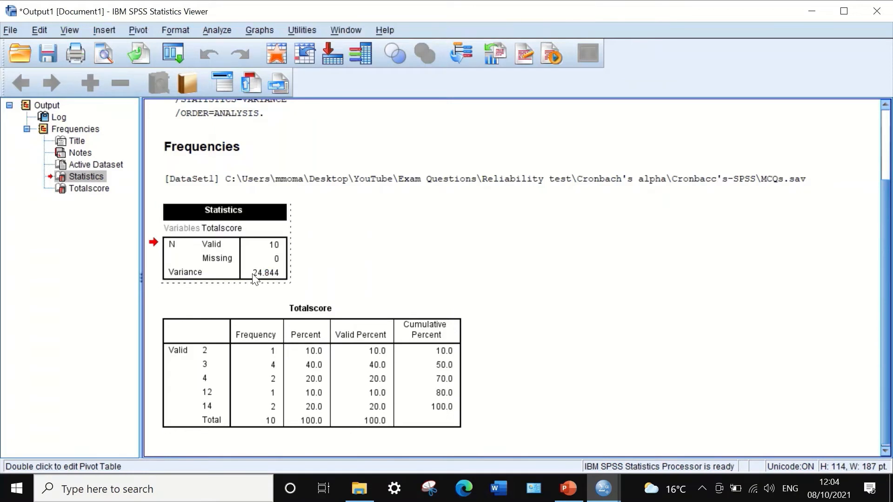
click(253, 275)
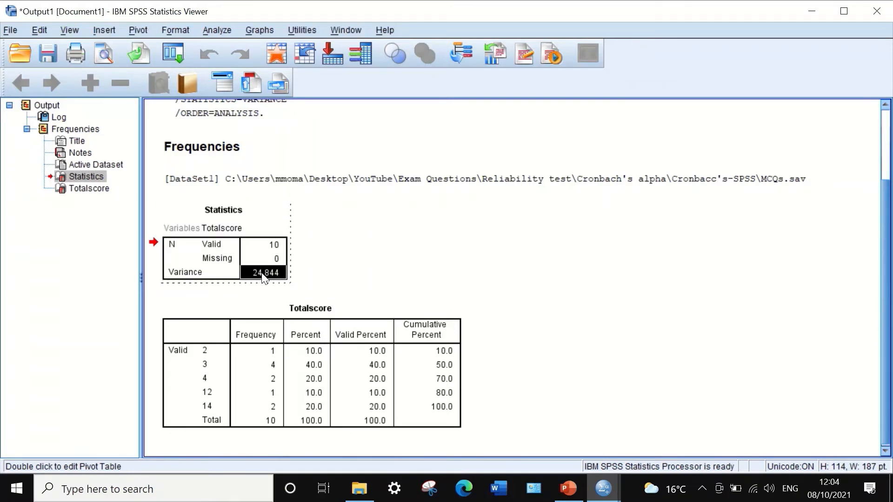
right_click(264, 275)
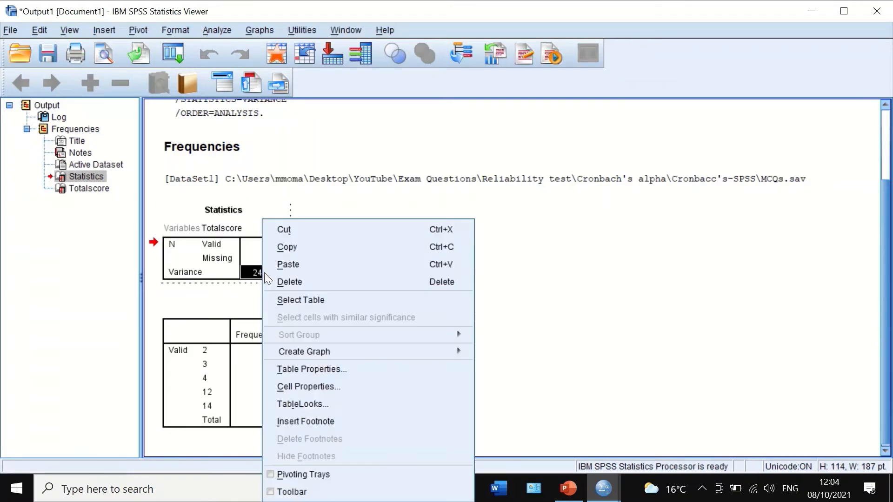
click(287, 248)
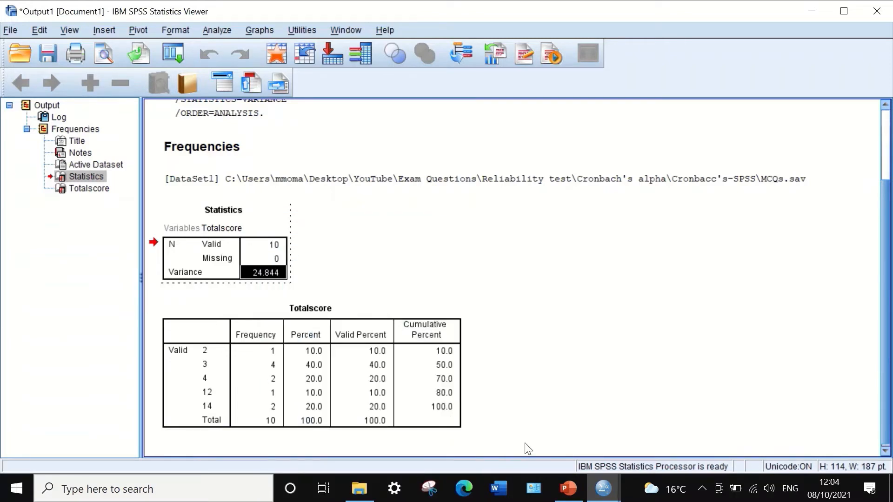
In PowerPoint, paste the variance as plain text into the denominator of the second alpha formula and shorten it to 24.84
mouse_move(569, 496)
click(565, 455)
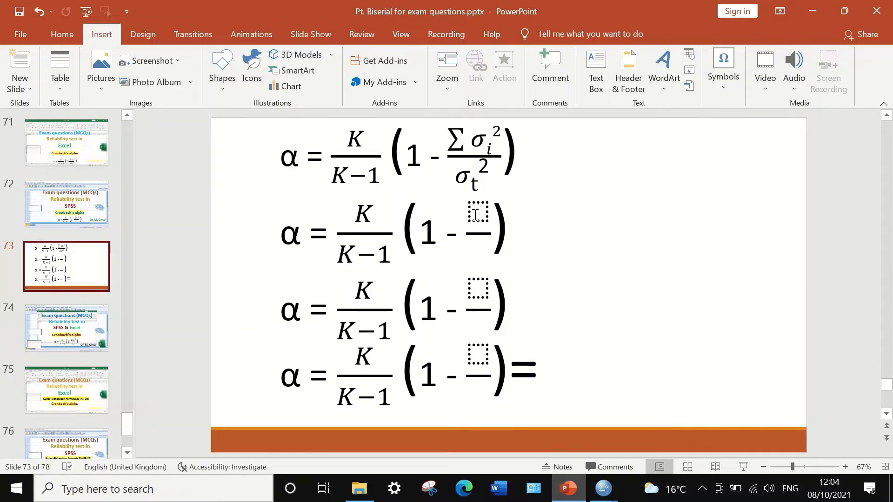
click(477, 252)
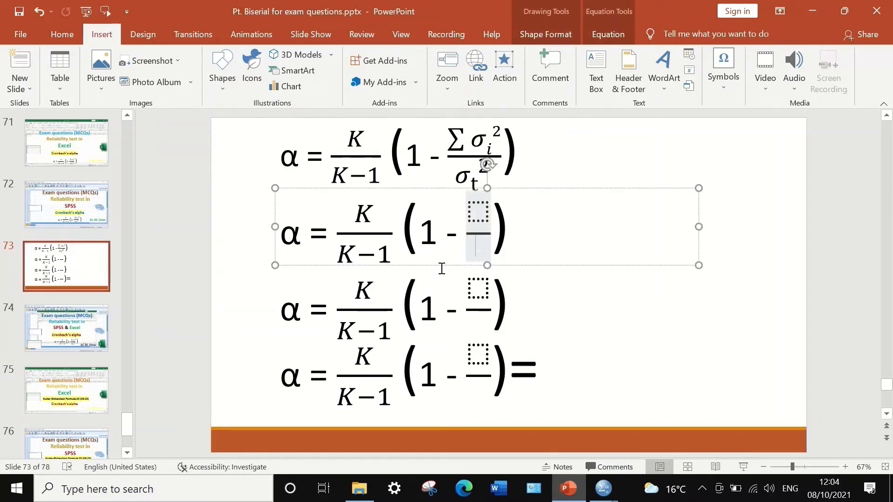
right_click(480, 249)
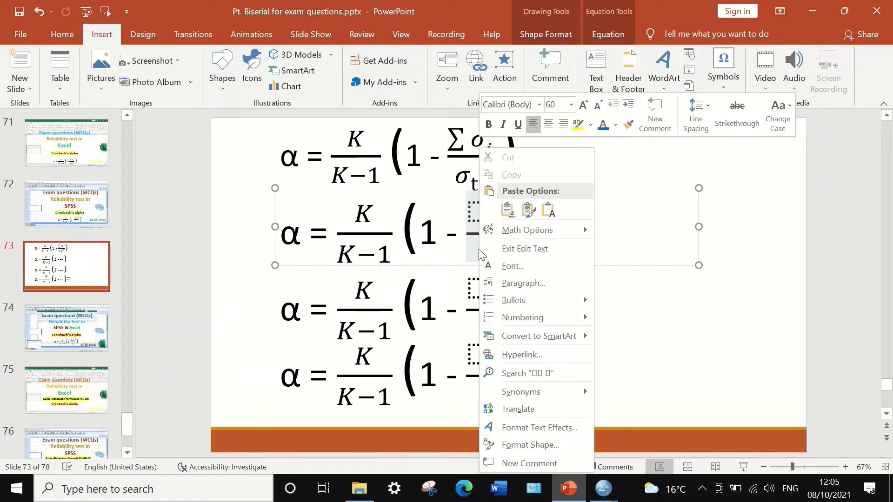
click(549, 212)
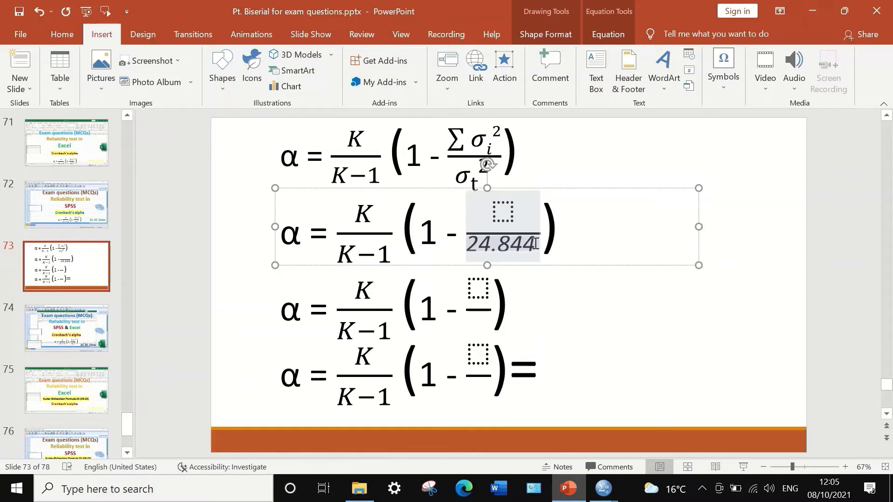
key(BackSpace)
key(BackSpace)
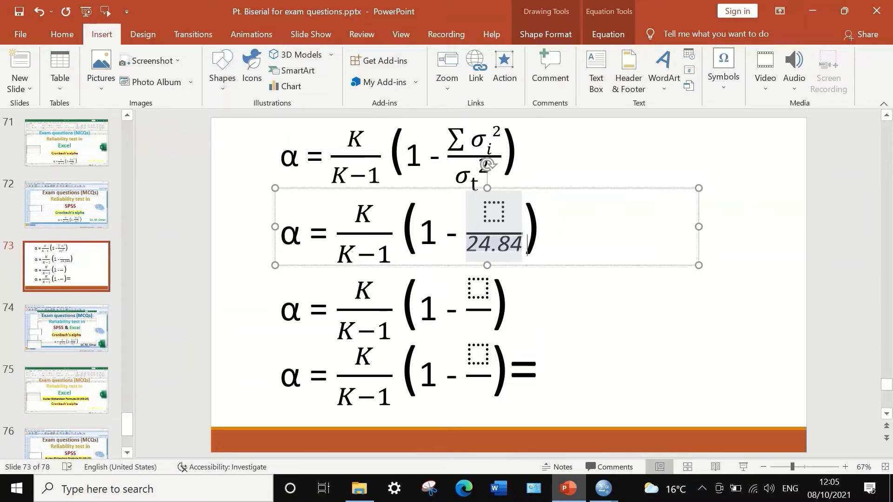
click(582, 312)
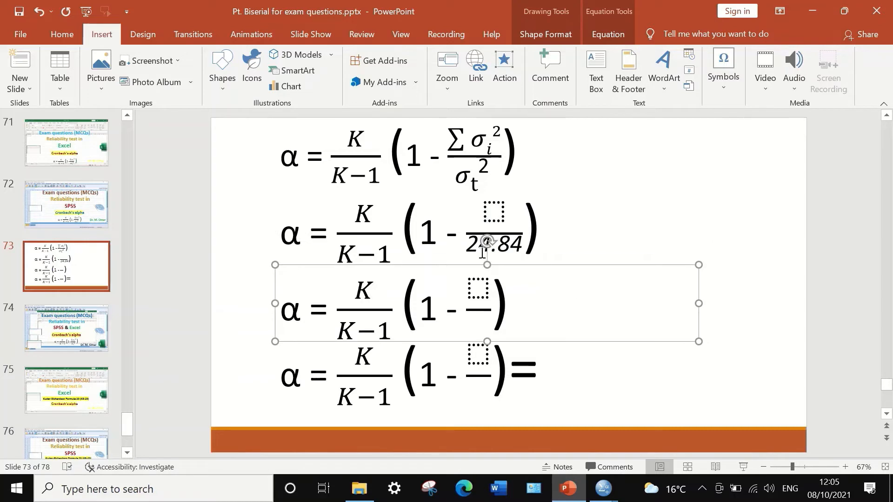
click(583, 217)
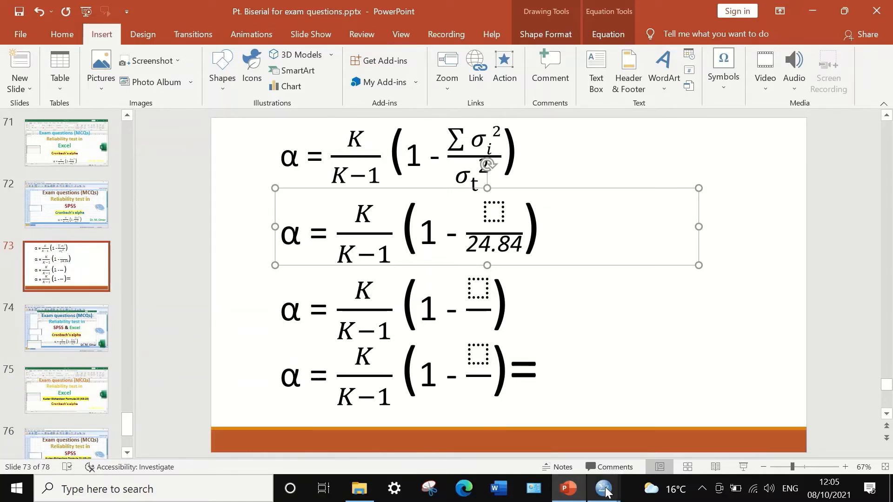
Switch to the SPSS data editor and transpose all variables, Q1 to Q15 and Totalscore, into a new dataset
mouse_move(603, 488)
click(635, 442)
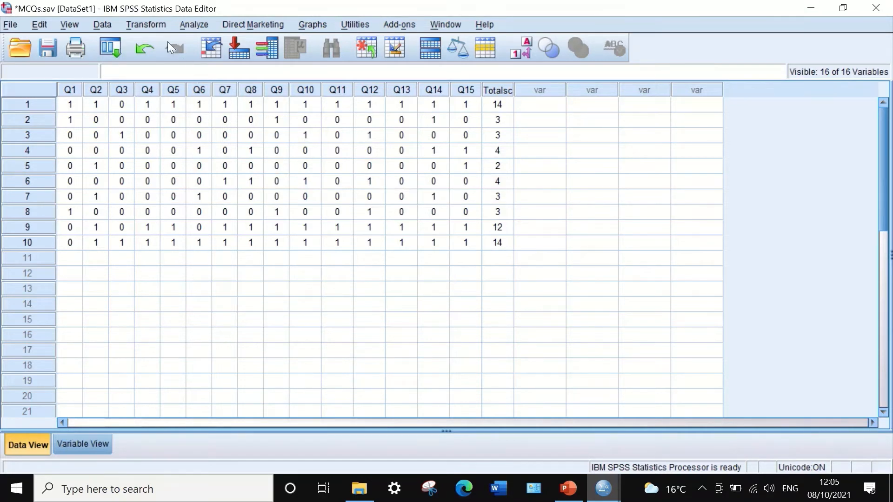
click(101, 24)
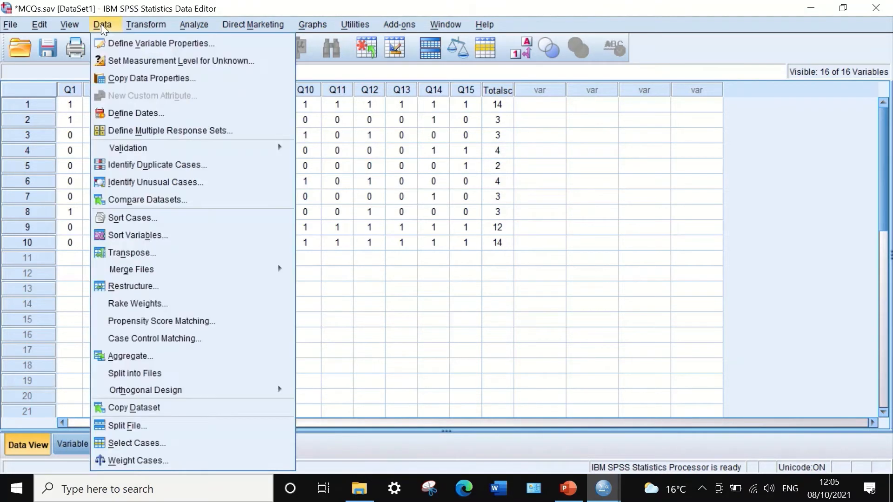
click(142, 253)
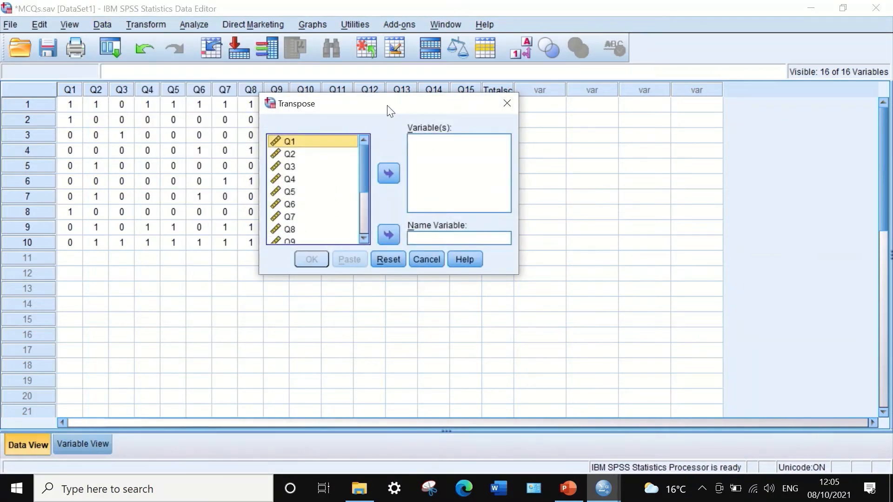
drag(387, 110, 417, 111)
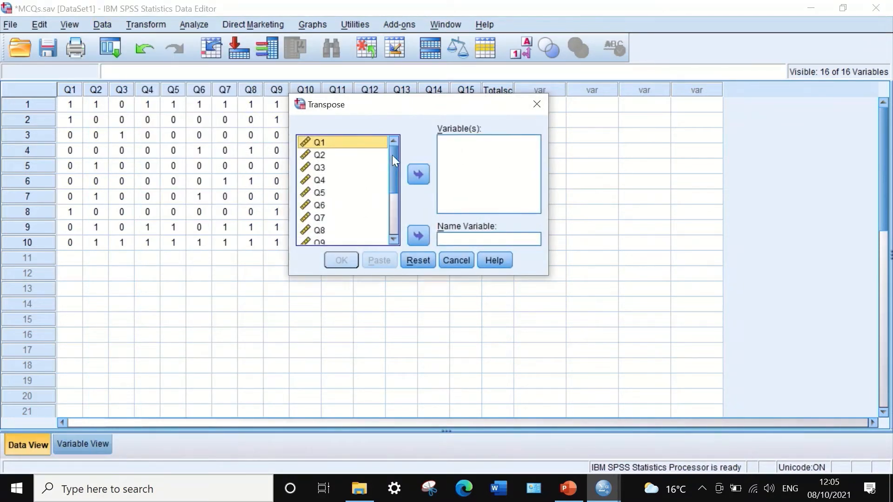
drag(394, 155, 397, 191)
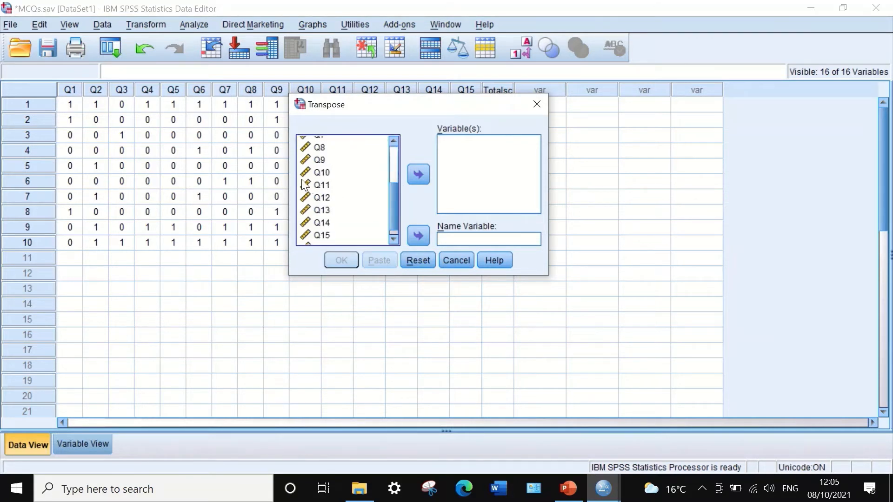
key(ctrl+a)
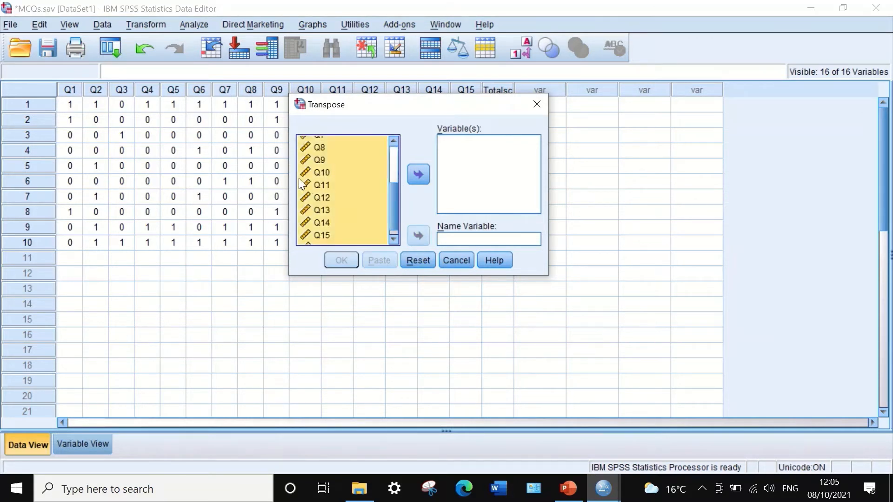
click(417, 174)
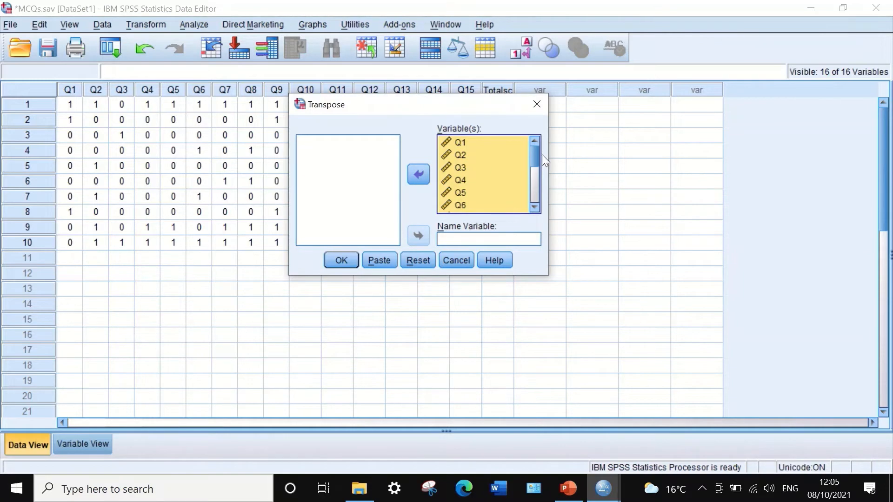
drag(538, 155, 539, 211)
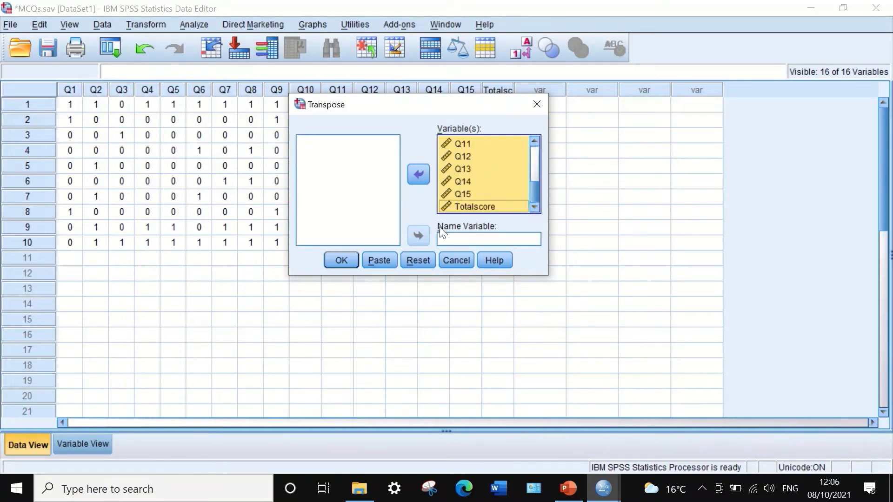
click(334, 260)
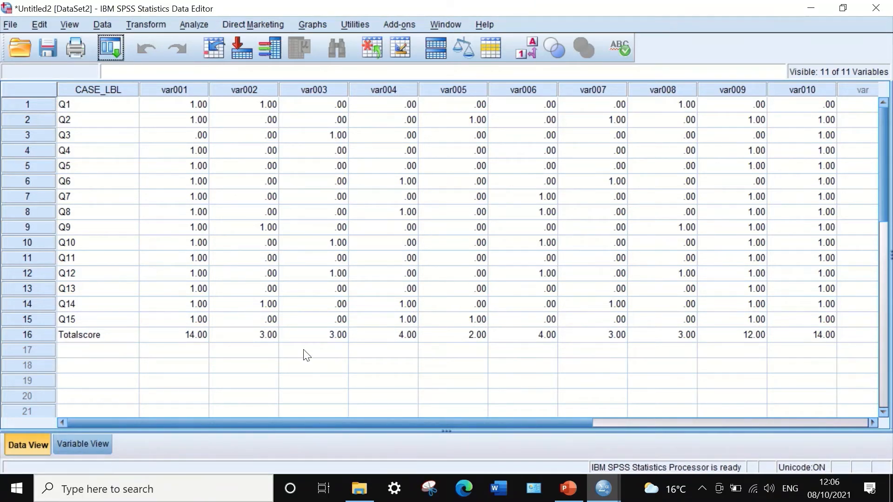
Set the decimals of var001 to 0 and apply the same setting to var002 through var010
click(90, 443)
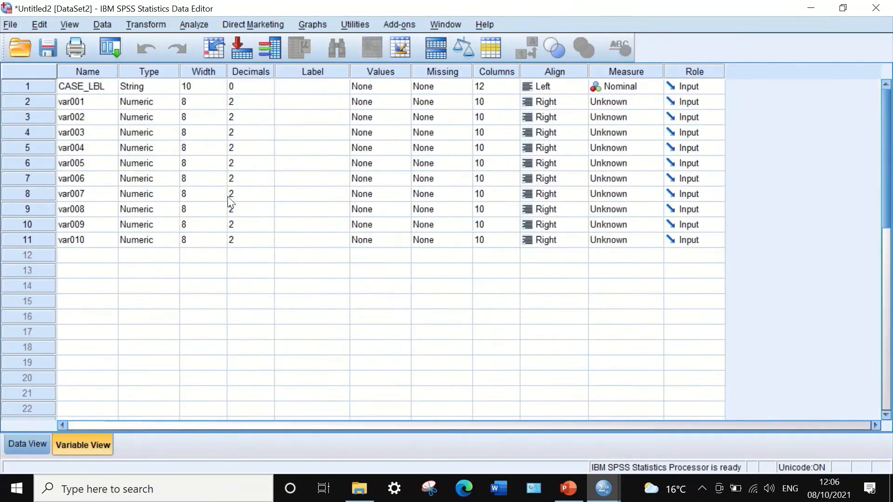
click(254, 102)
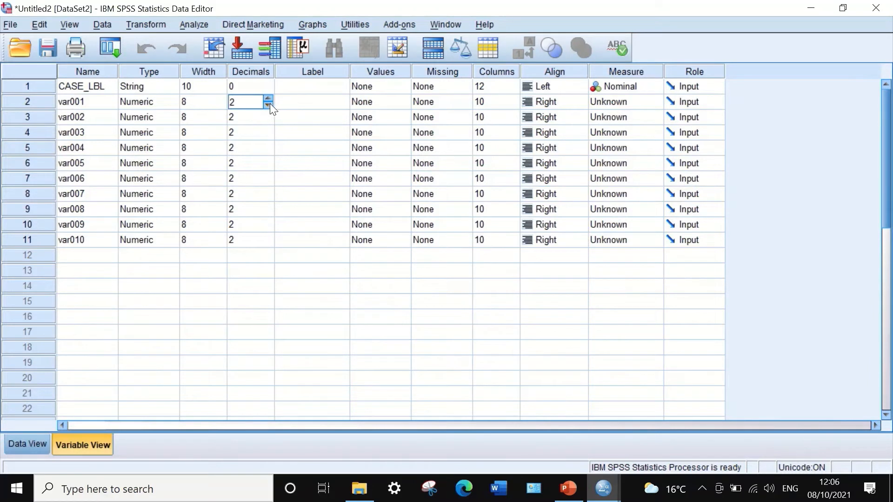
click(268, 105)
click(268, 105)
click(245, 89)
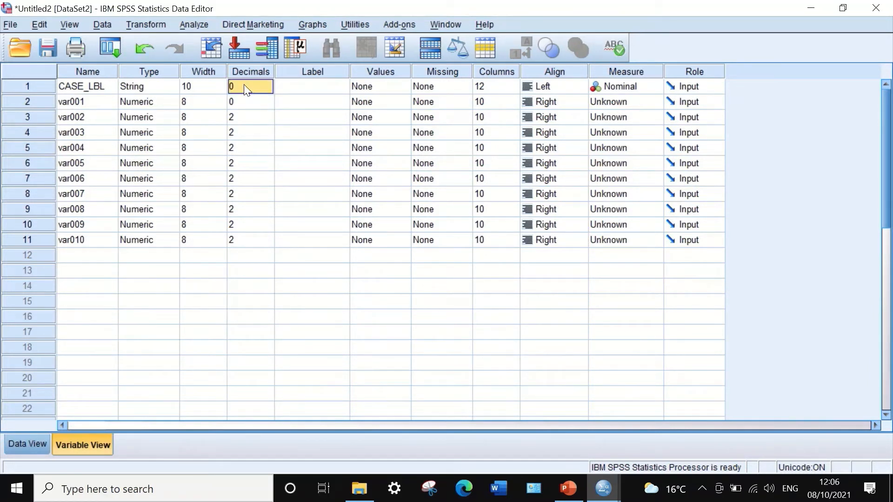
click(247, 101)
drag(245, 118, 242, 234)
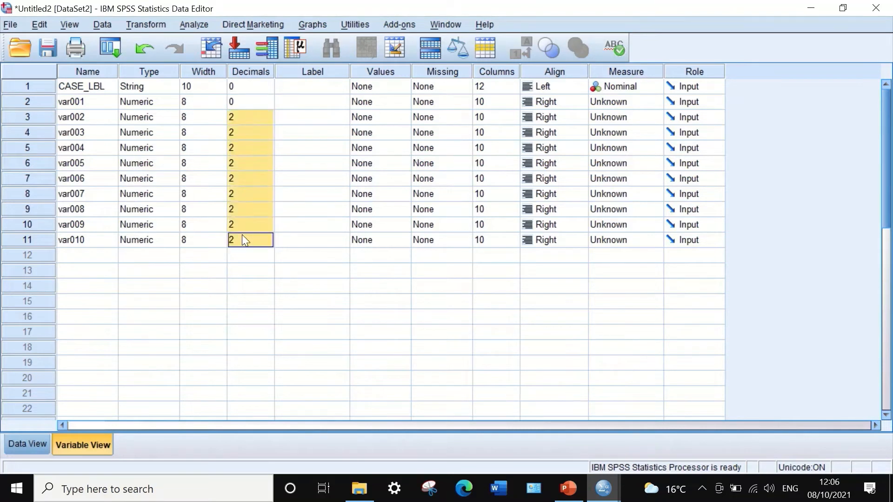
text(0)
Set the measurement level of var001 through var010 to Scale
click(651, 103)
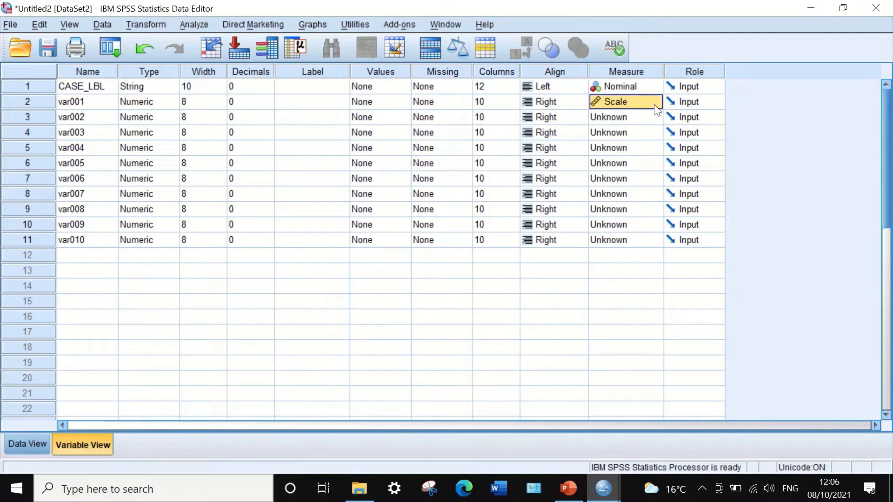
click(630, 118)
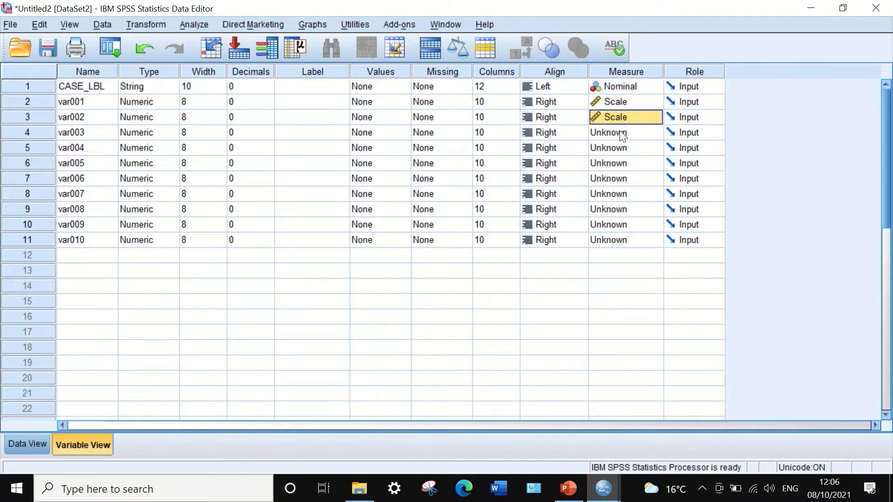
click(619, 130)
click(612, 149)
click(613, 151)
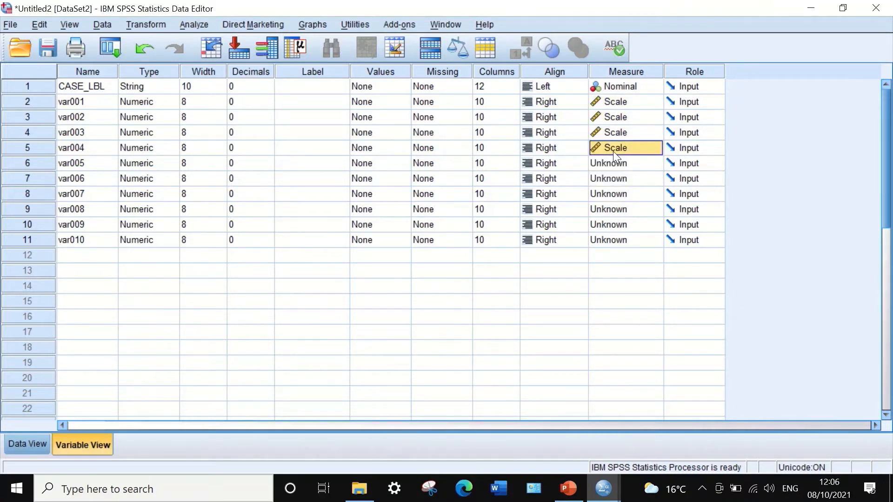
click(614, 164)
click(610, 178)
click(607, 183)
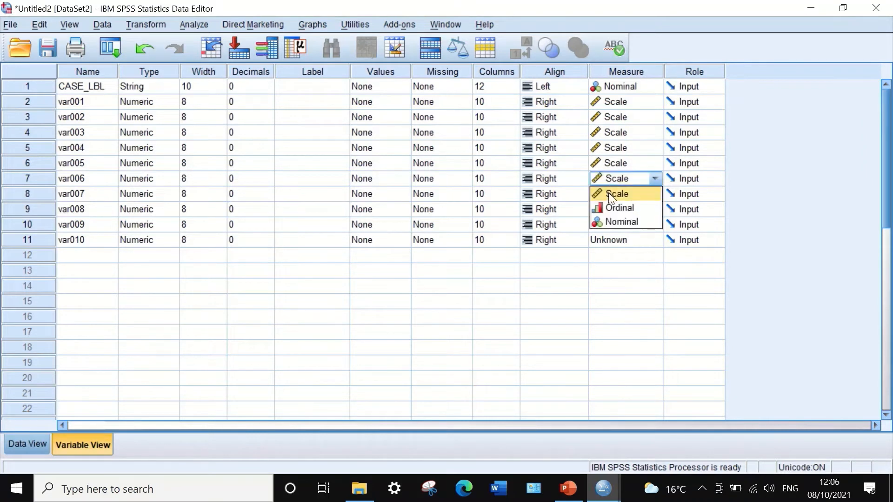
click(608, 192)
click(609, 197)
click(609, 199)
click(610, 209)
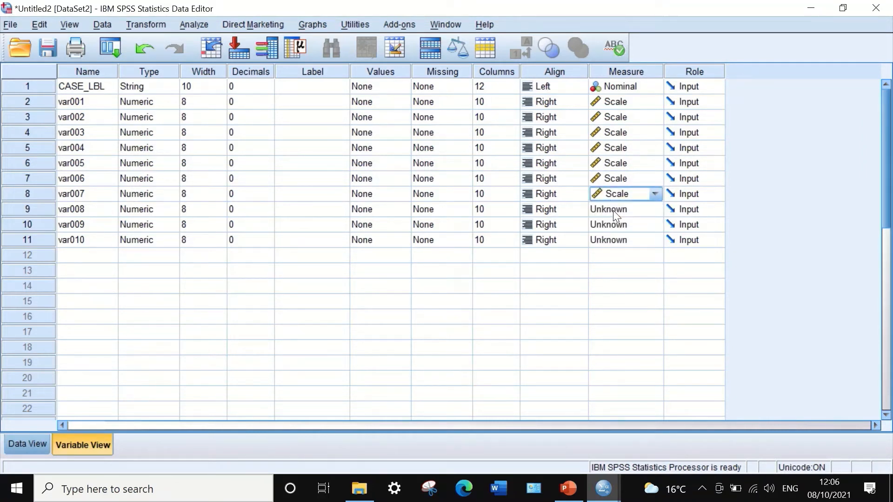
click(612, 210)
click(613, 212)
click(614, 223)
click(615, 225)
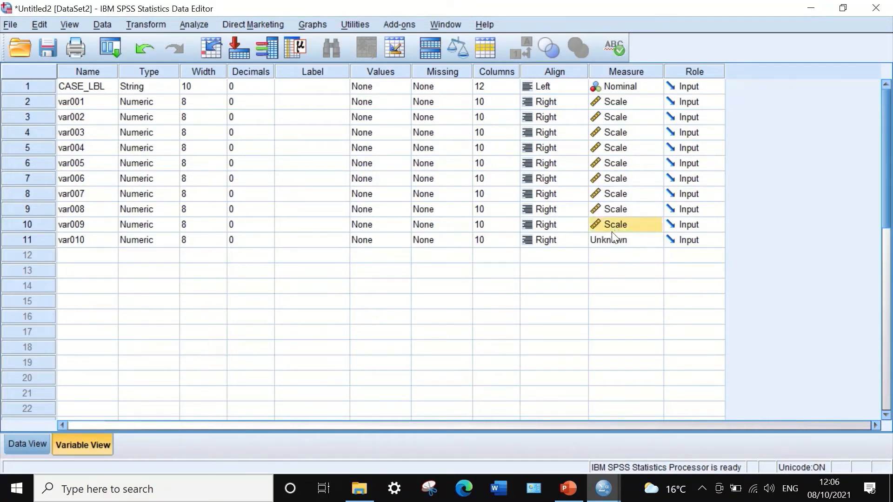
click(612, 239)
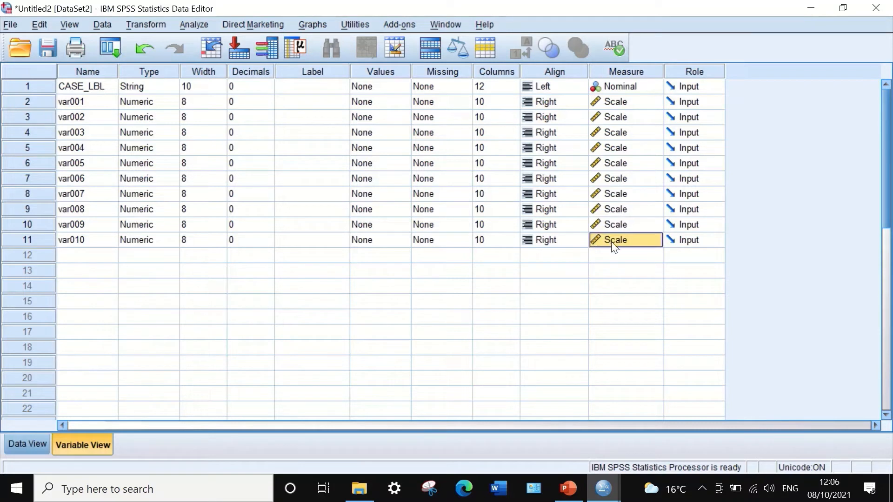
Set the alignment of CASE_LBL and var001 to Center
click(560, 87)
click(547, 115)
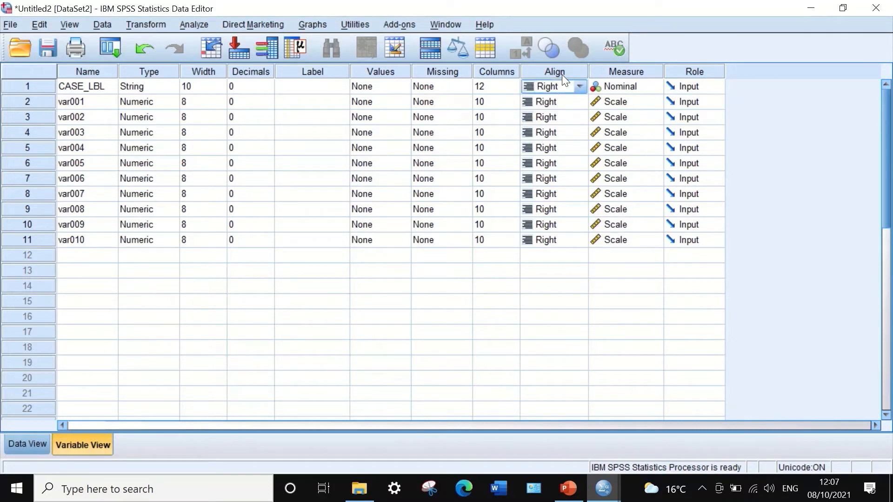
click(568, 90)
click(559, 131)
click(561, 103)
click(564, 105)
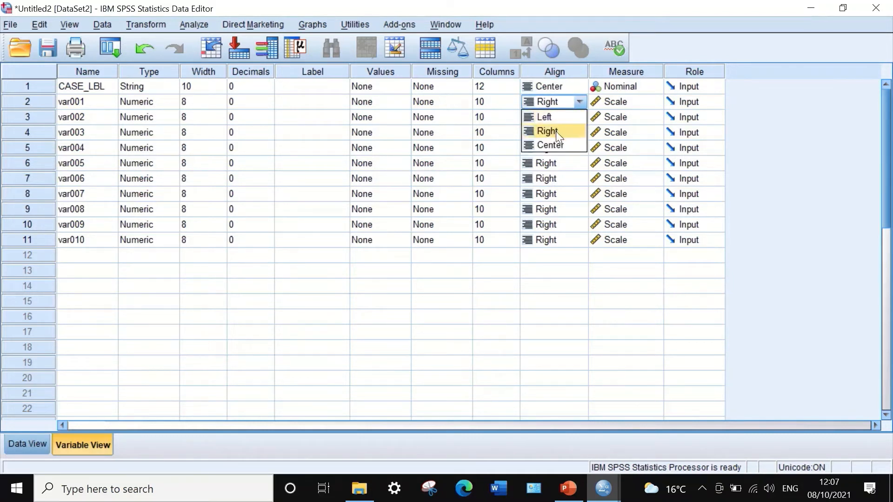
click(552, 144)
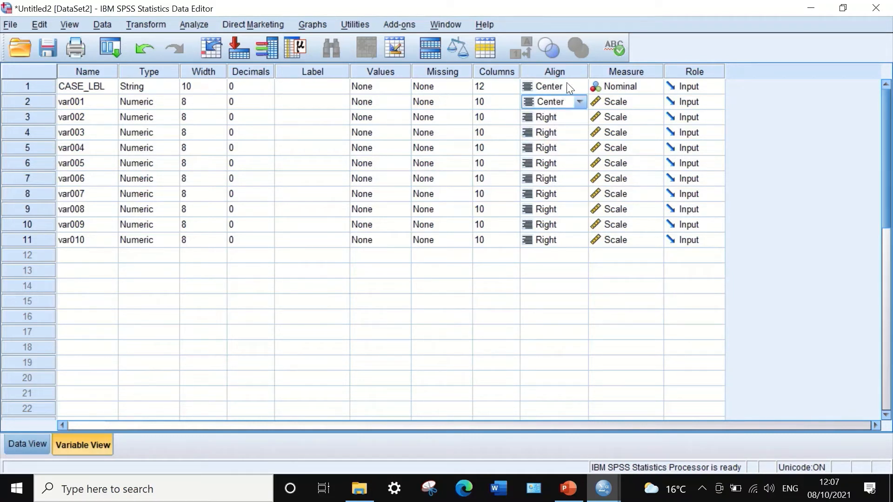
Copy the Center alignment from CASE_LBL and paste it onto var002 through var010
click(567, 86)
click(568, 86)
click(549, 149)
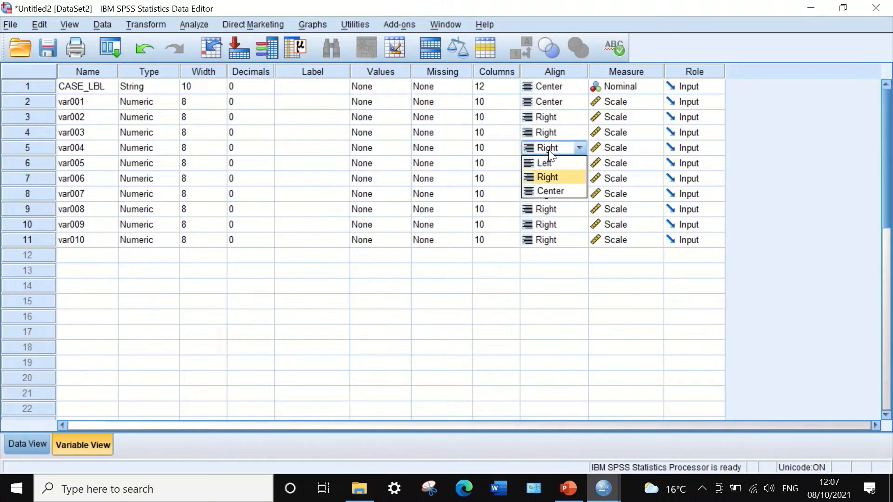
click(578, 89)
click(578, 90)
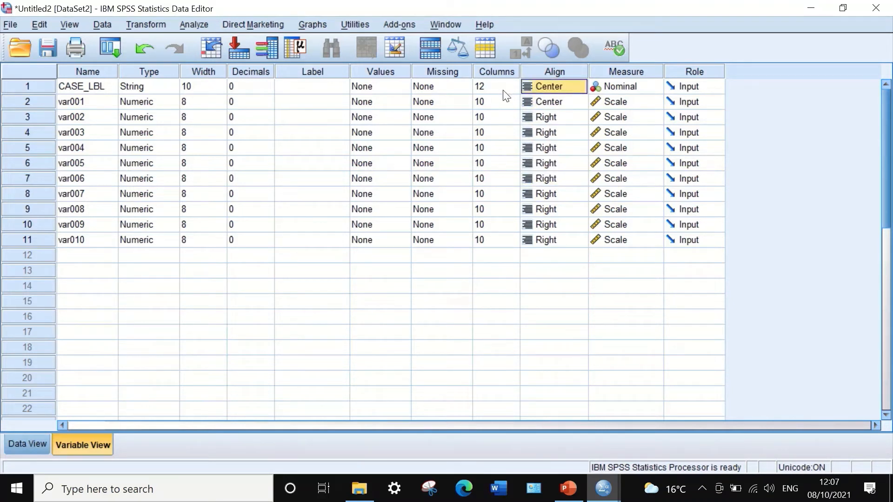
drag(560, 117, 563, 240)
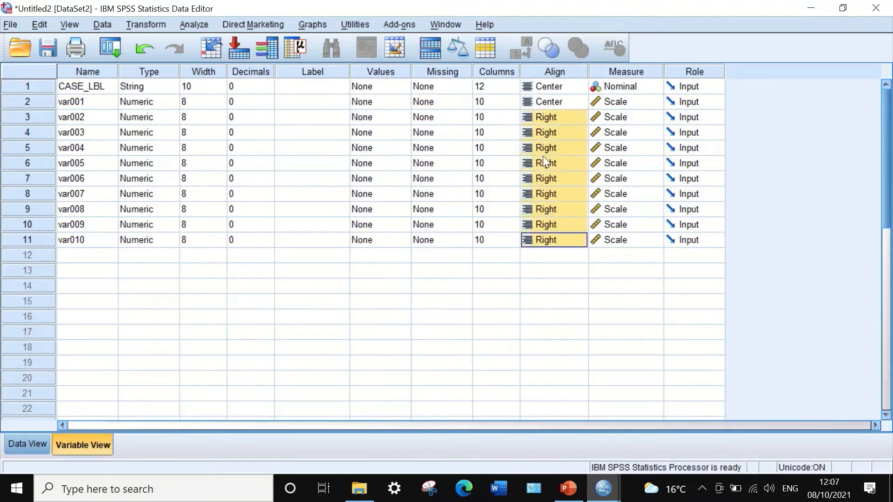
right_click(565, 149)
click(584, 178)
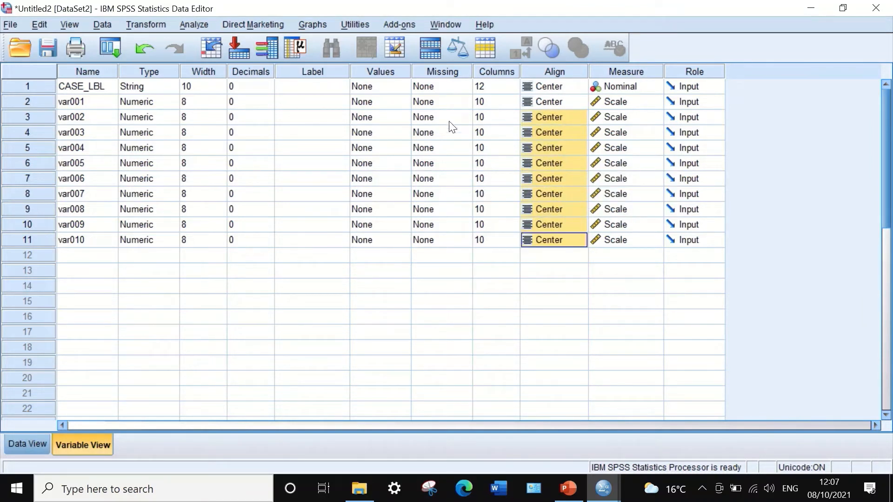
Reduce the display column width of CASE_LBL to 4
click(509, 85)
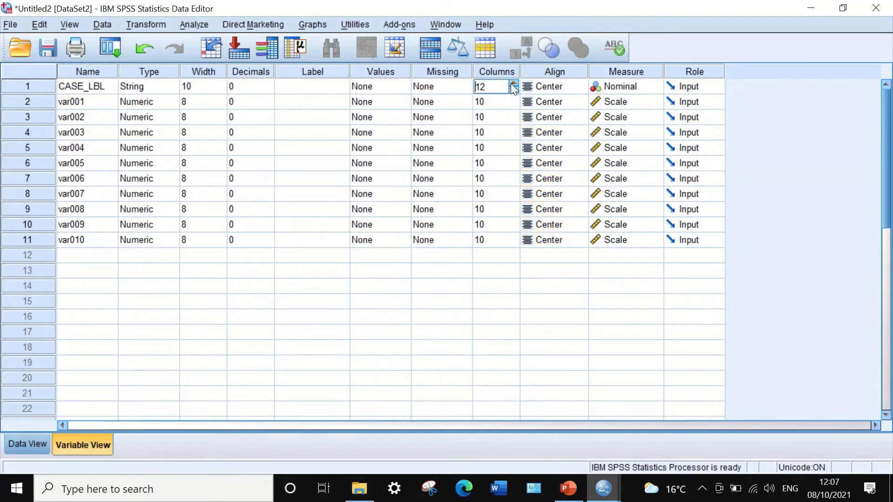
click(515, 89)
click(515, 90)
click(515, 90)
click(515, 90)
click(515, 90)
click(515, 89)
click(515, 90)
click(515, 90)
Copy the column width 4 from CASE_LBL and paste it onto var001 through var010
click(511, 106)
click(514, 105)
click(478, 85)
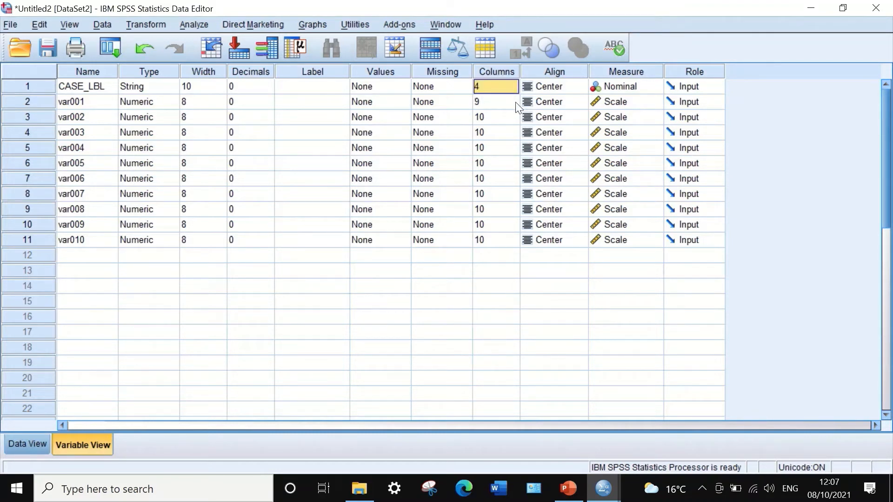
drag(512, 102, 495, 240)
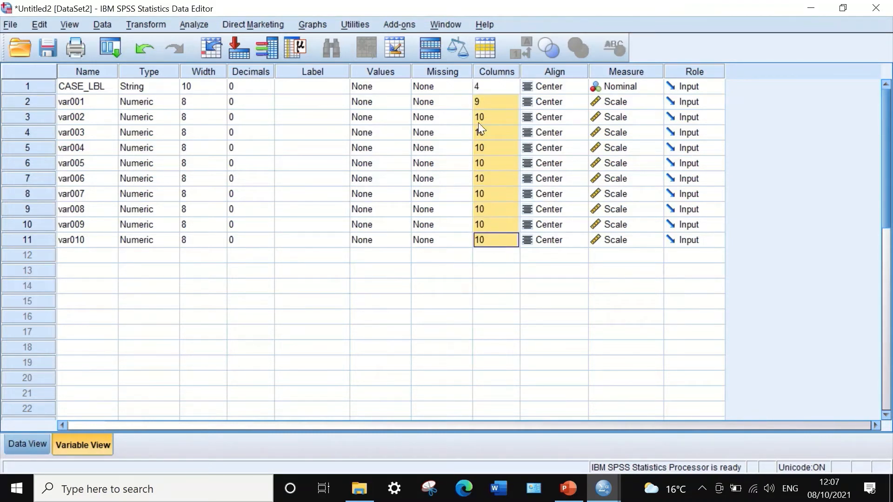
right_click(498, 108)
click(512, 136)
Replace "var0" with "S" in the names of variables var001 through var010
click(88, 102)
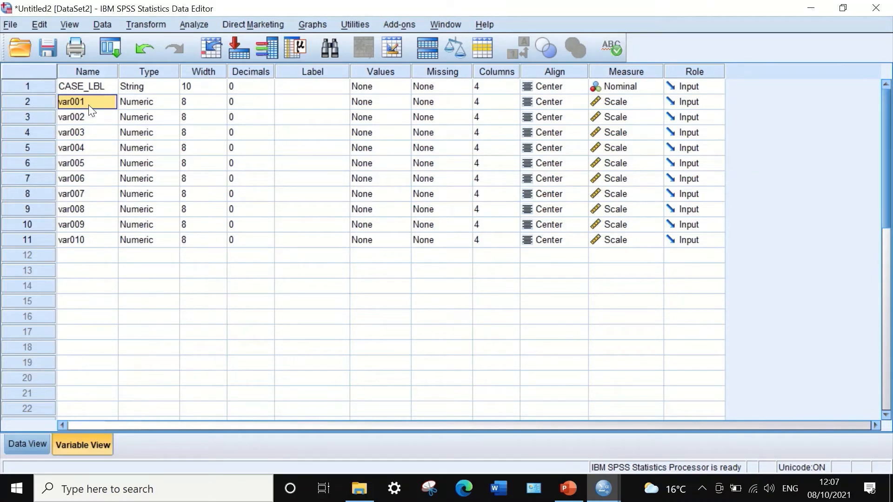
key(ctrl+f)
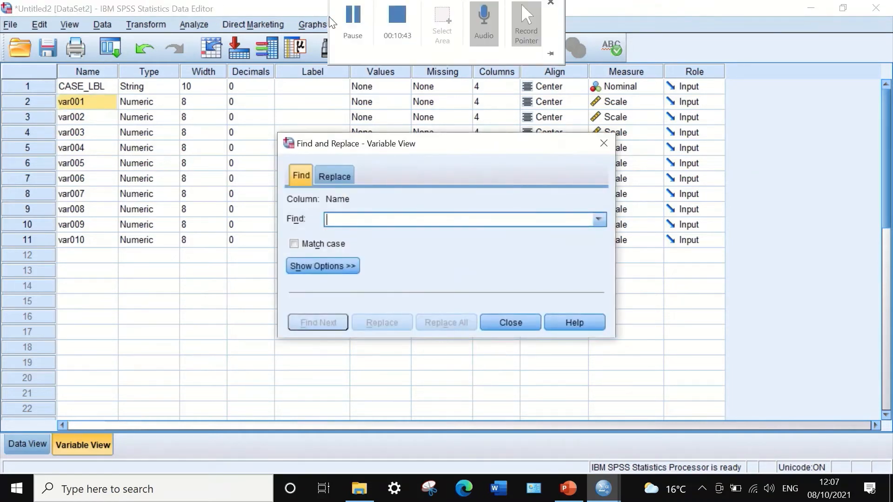
click(340, 175)
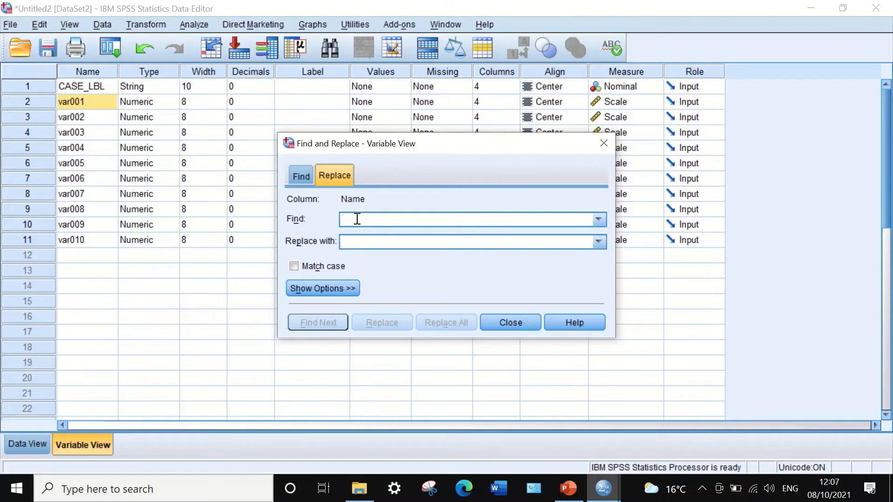
text(var0)
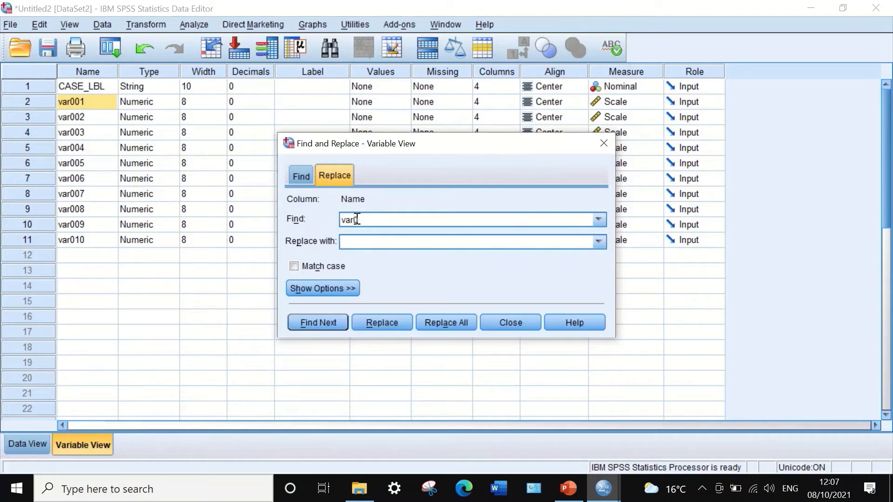
click(407, 242)
text(S)
drag(100, 224, 86, 117)
drag(82, 242, 71, 102)
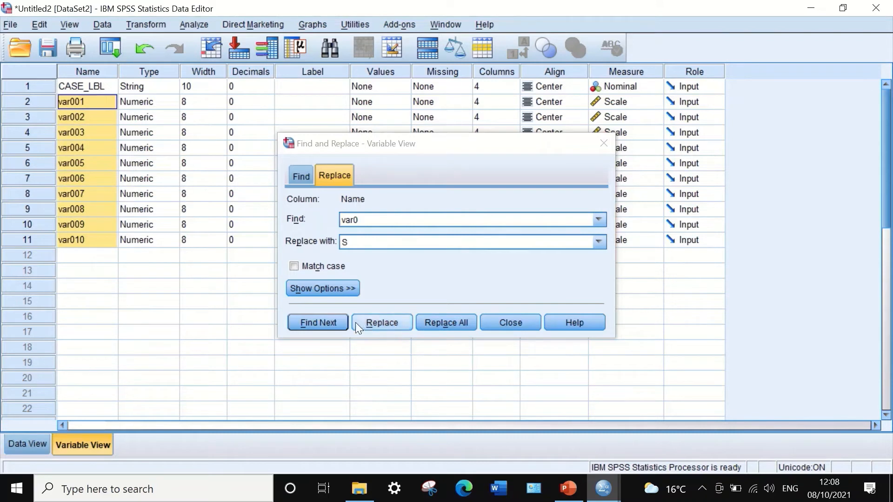
click(437, 321)
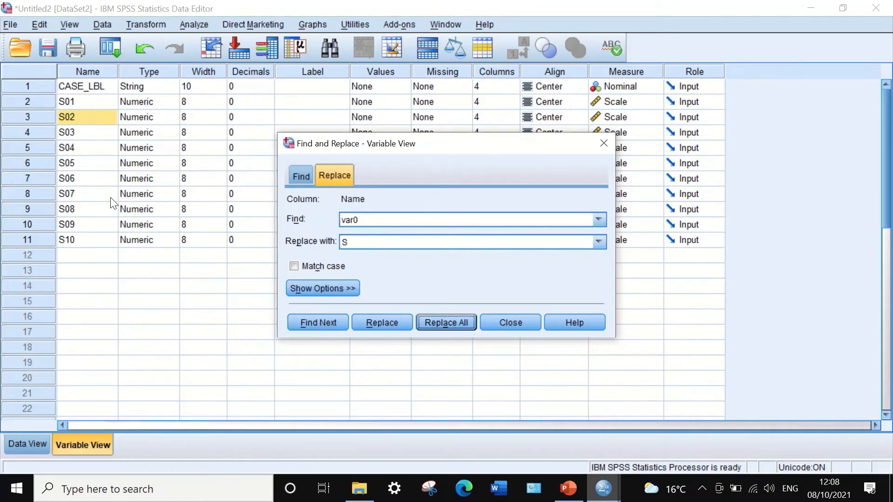
click(514, 322)
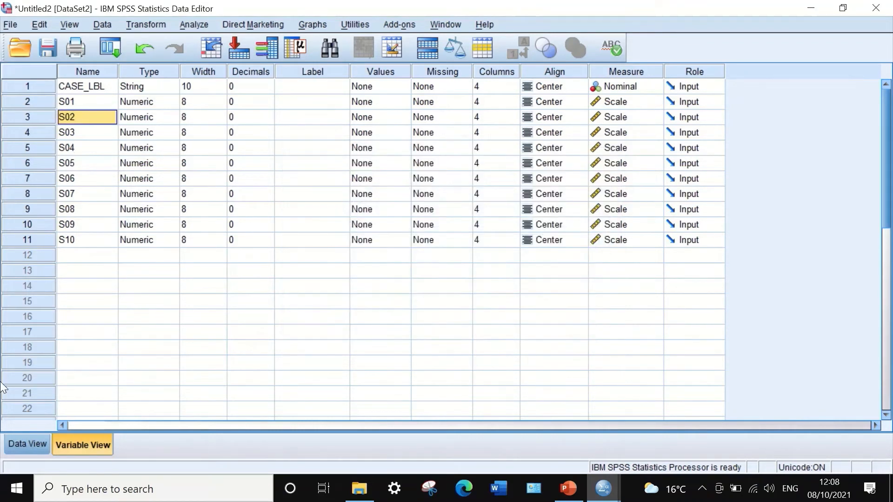
Start computing a new variable from the transposed data, with VarQ as the target variable
click(37, 446)
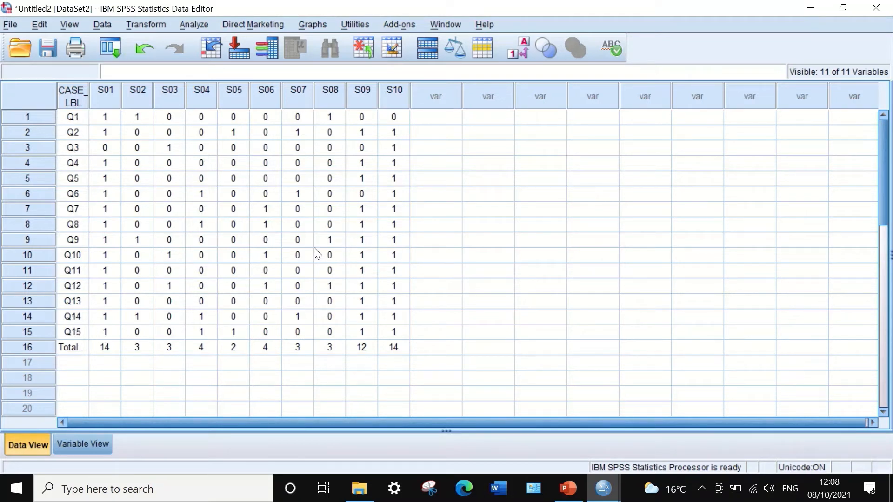
click(151, 24)
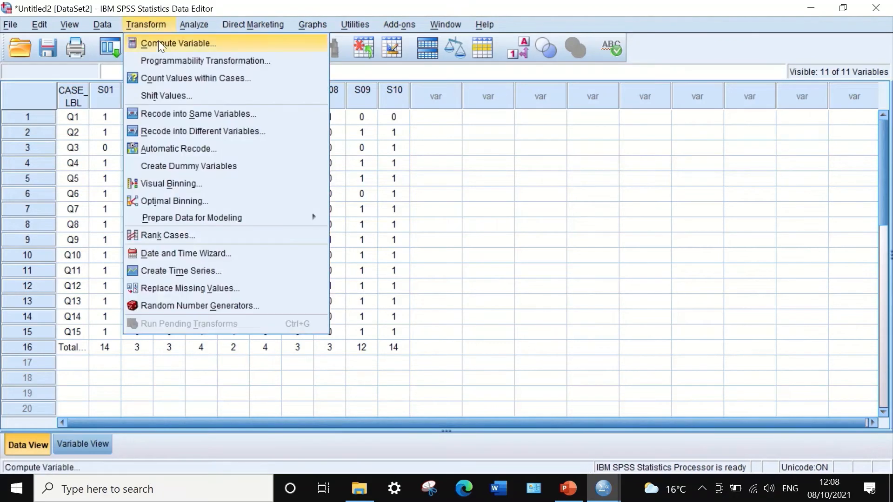
click(158, 42)
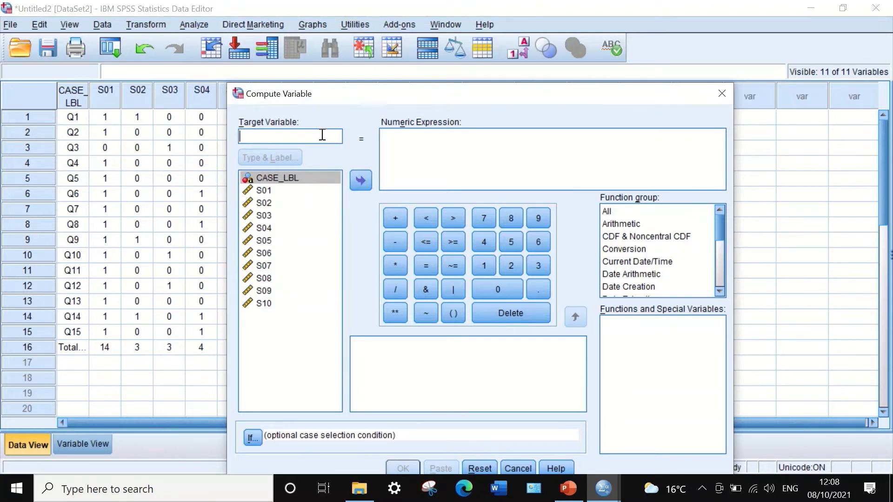
click(322, 135)
text(Var)
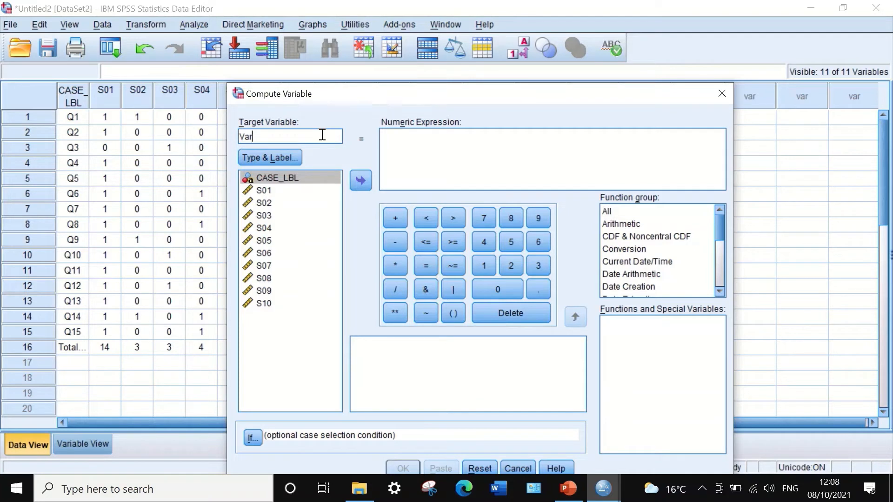
text(Q)
Insert the Variance function from the Statistical function group into the numeric expression
click(648, 214)
click(614, 217)
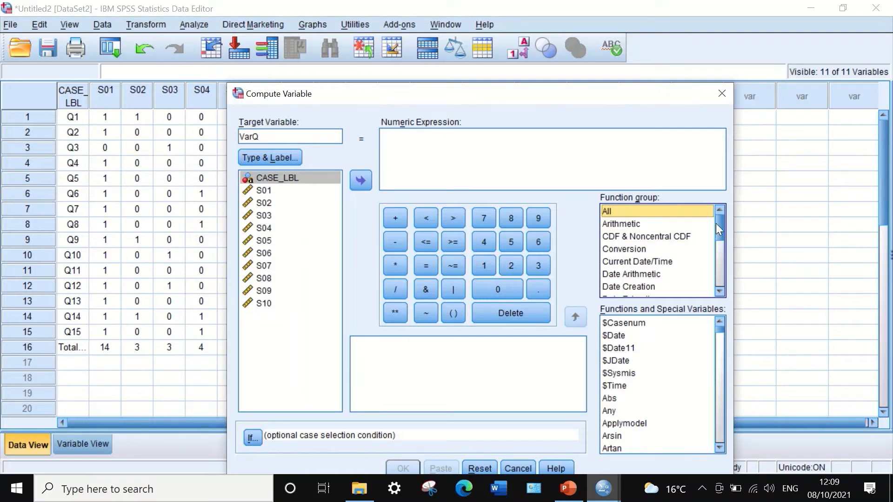
drag(717, 225, 718, 268)
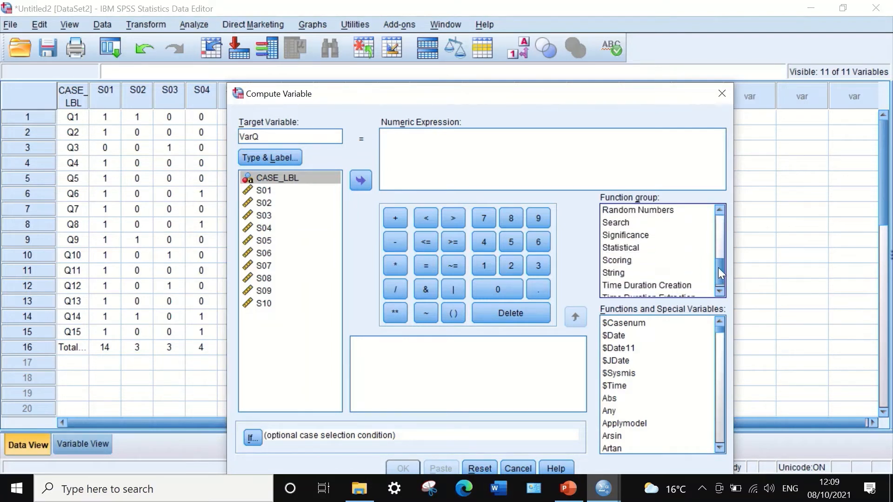
click(620, 248)
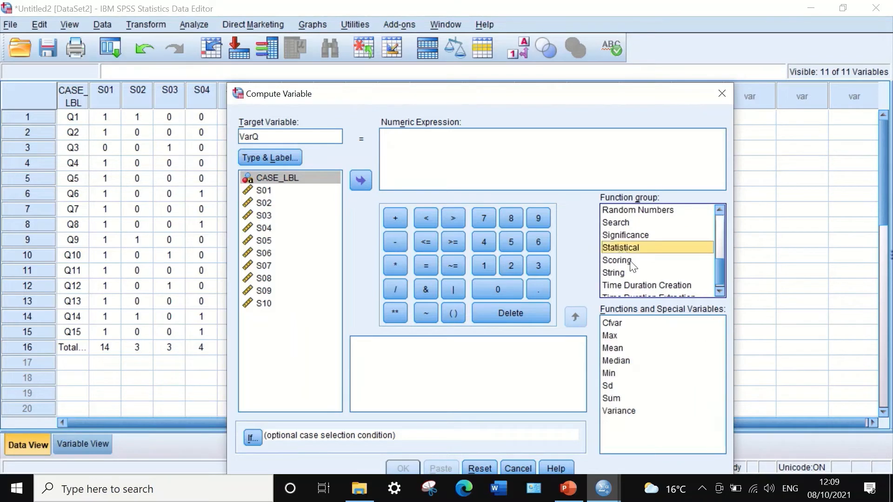
click(626, 411)
drag(626, 412, 397, 155)
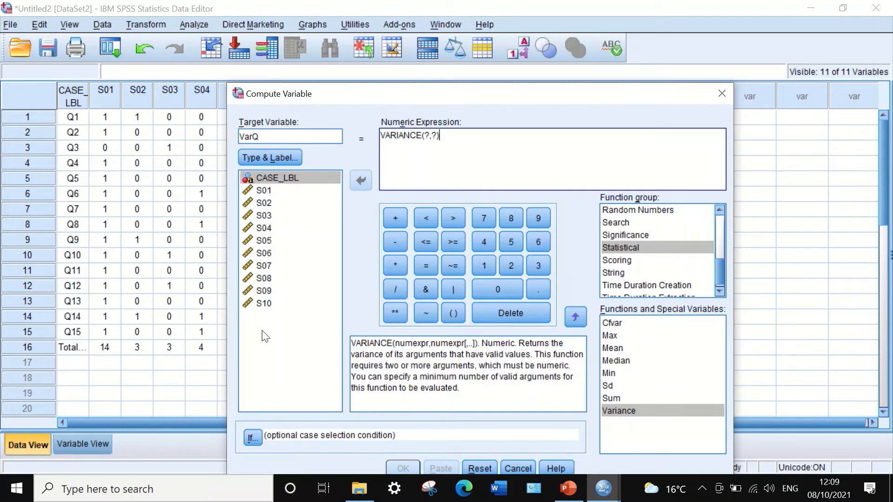
Replace the two placeholders in the VARIANCE function with S01 and S02
click(257, 191)
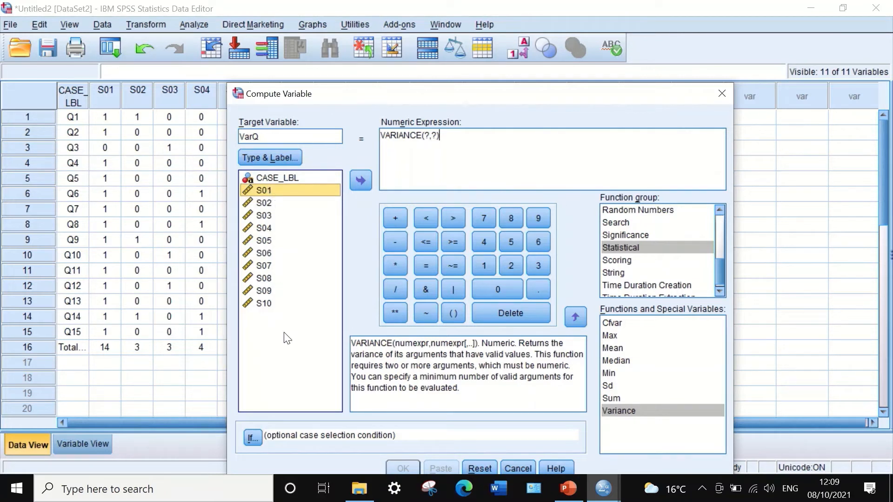
click(426, 136)
drag(425, 135, 430, 136)
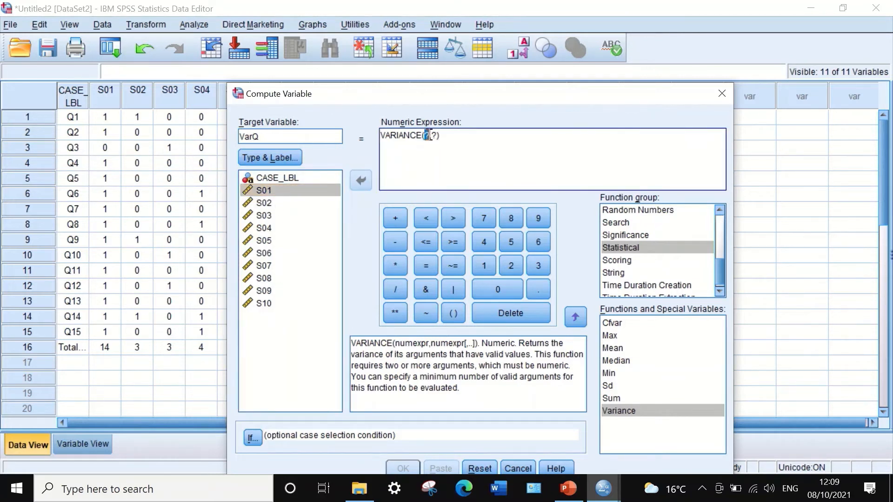
key(BackSpace)
click(279, 191)
click(355, 180)
drag(449, 136, 444, 136)
key(BackSpace)
click(291, 203)
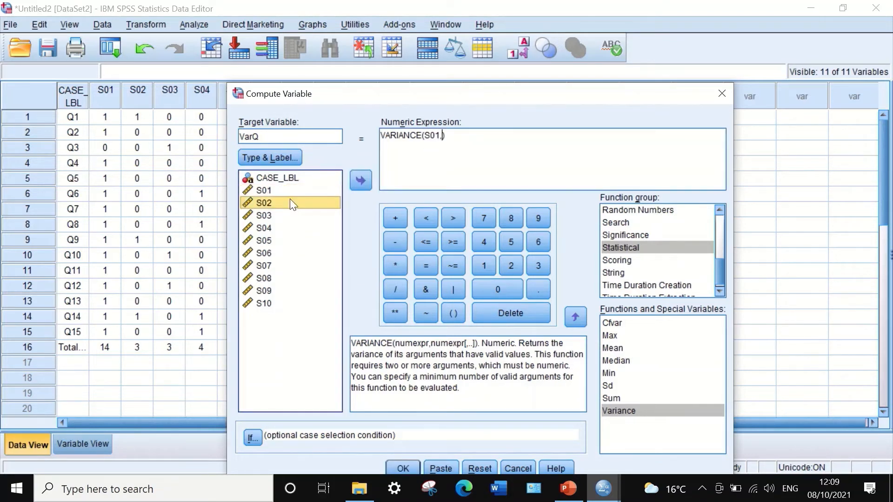
click(362, 177)
Add S03, S04, S05 and S06 as comma-separated arguments of the VARIANCE function
text(,)
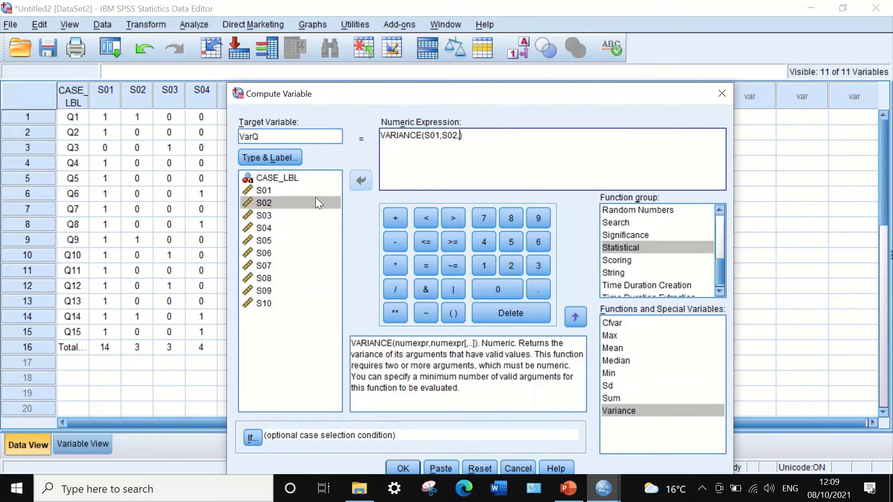
click(265, 215)
click(358, 180)
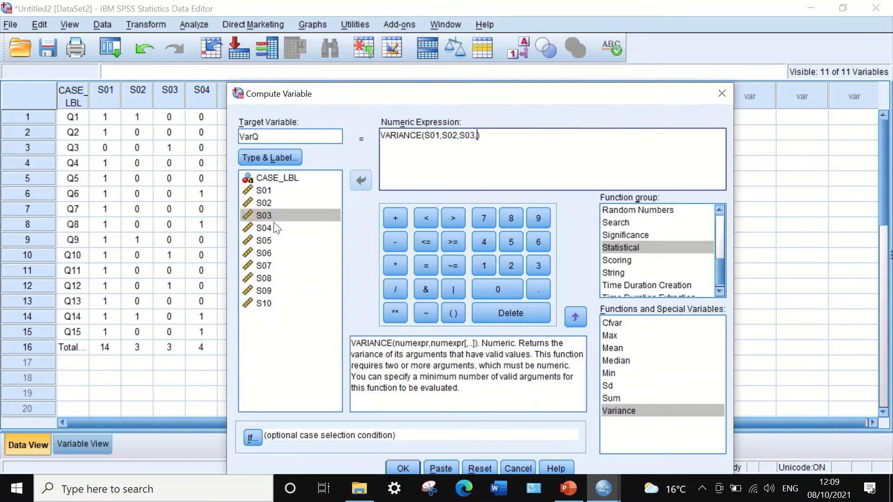
text(,)
click(269, 228)
click(358, 180)
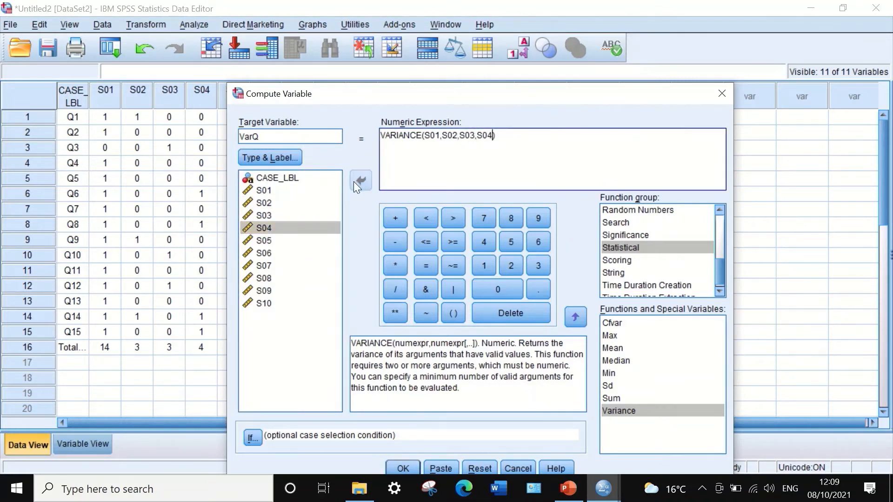
text(,)
click(264, 241)
click(358, 180)
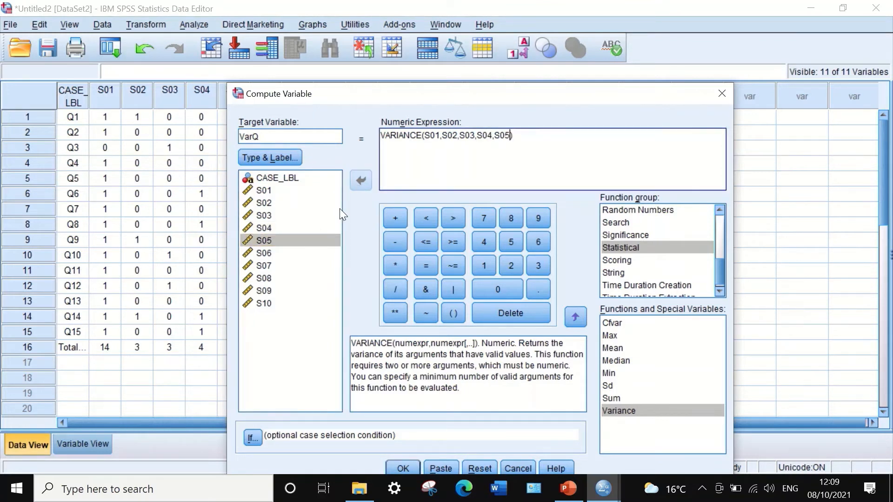
text(,)
click(265, 254)
click(355, 183)
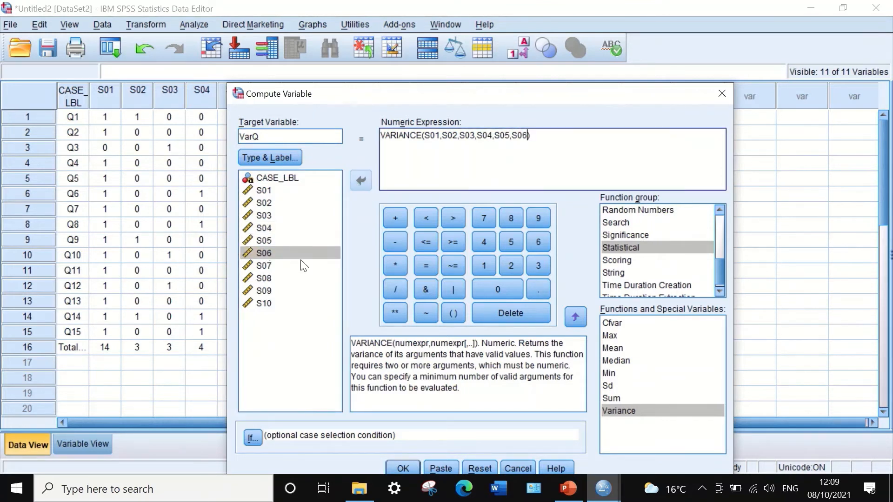
Add S07, S08, S09 and S10 to the VARIANCE arguments, run the computation and return to the data set
text(,)
click(264, 266)
click(361, 183)
text(,S07,)
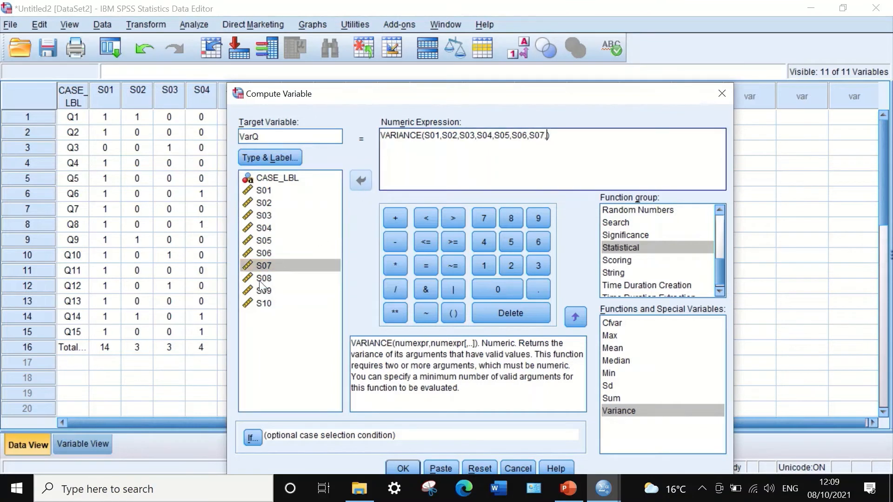
click(259, 279)
click(364, 185)
text(,S08,)
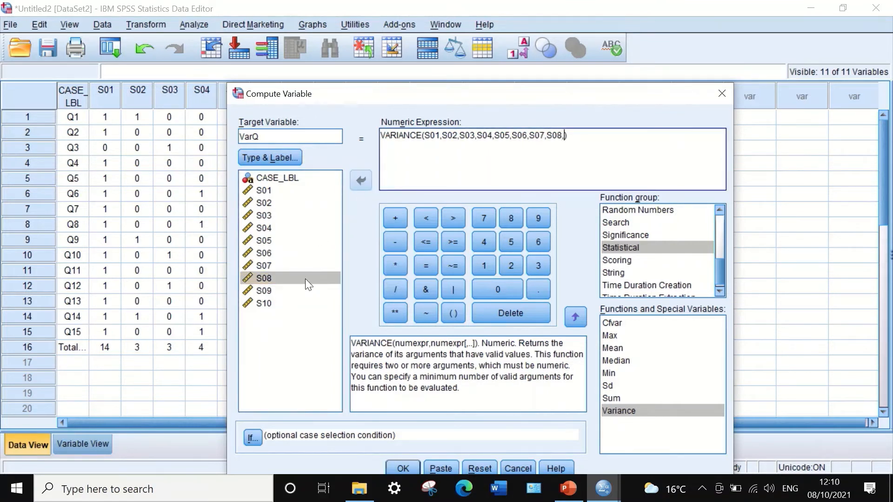
click(269, 290)
click(361, 181)
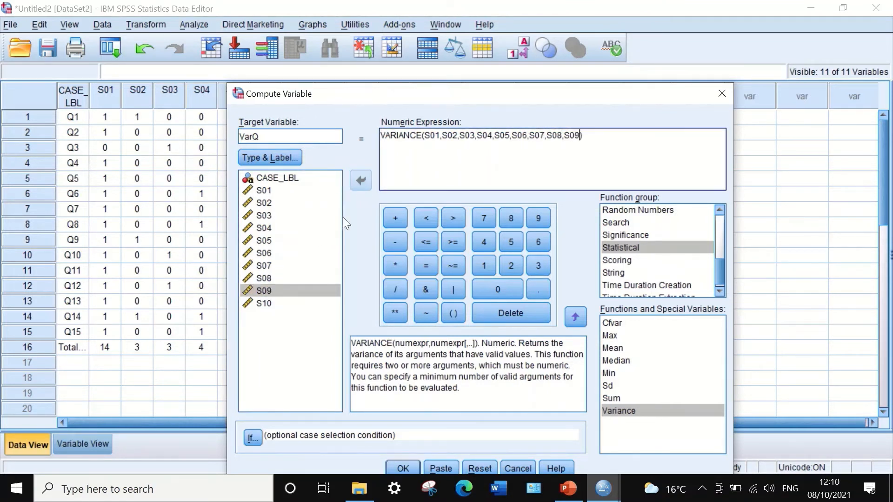
click(267, 304)
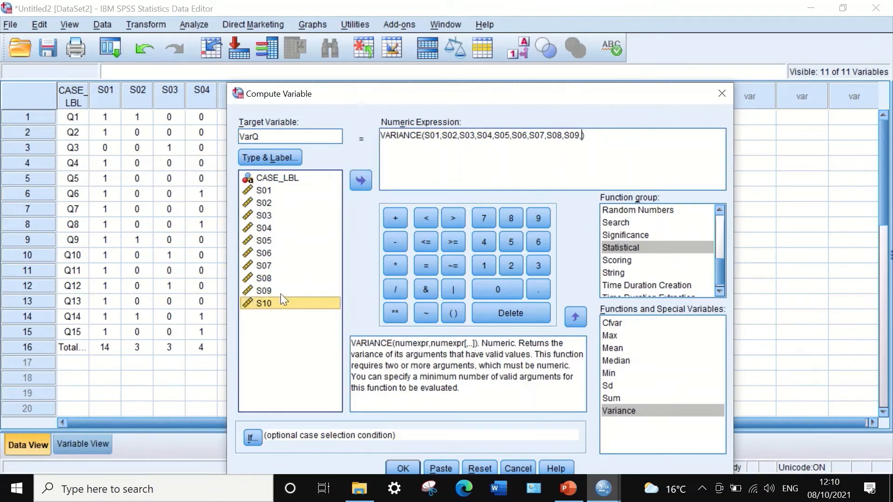
click(361, 182)
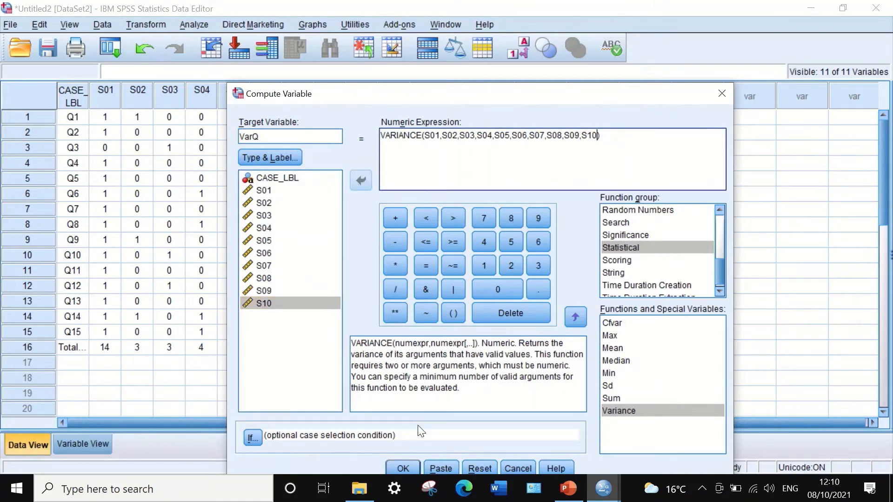
click(396, 463)
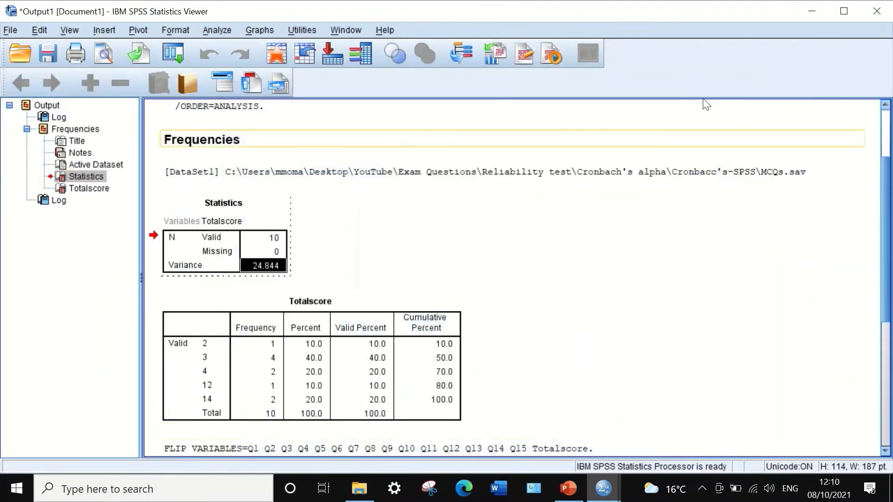
click(802, 10)
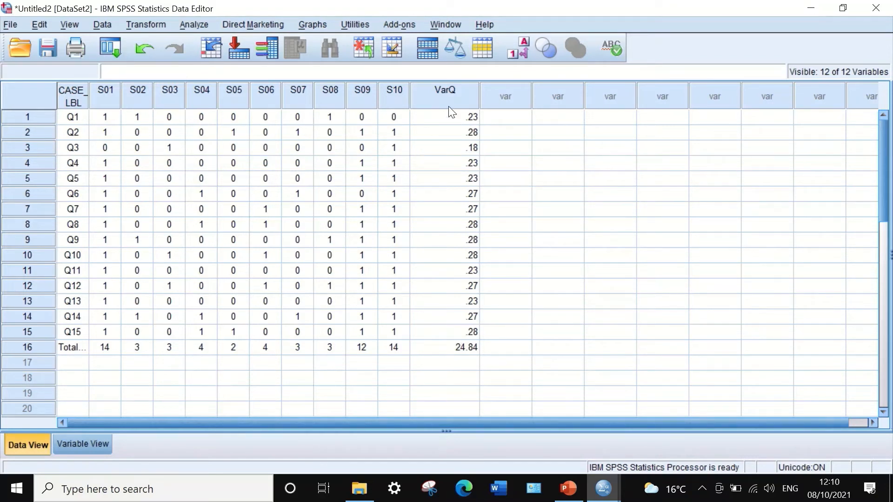
Set the alignment of the VarQ variable to Center
click(89, 442)
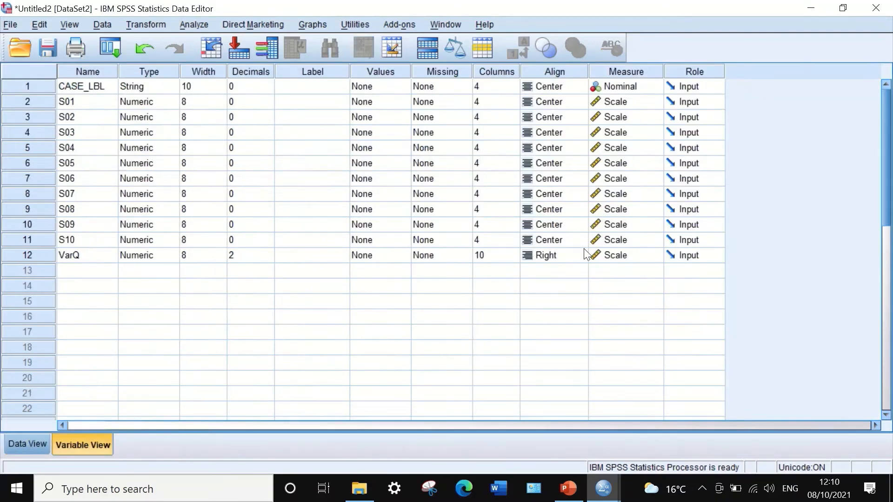
click(558, 258)
click(545, 259)
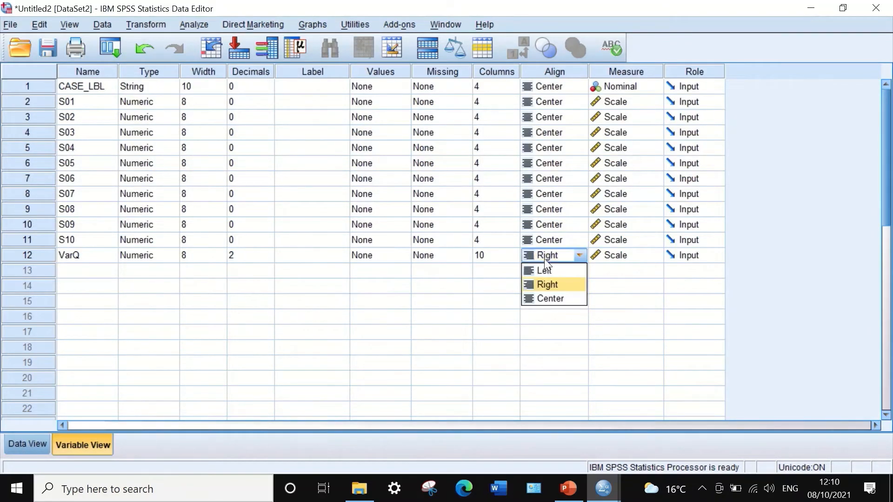
click(545, 299)
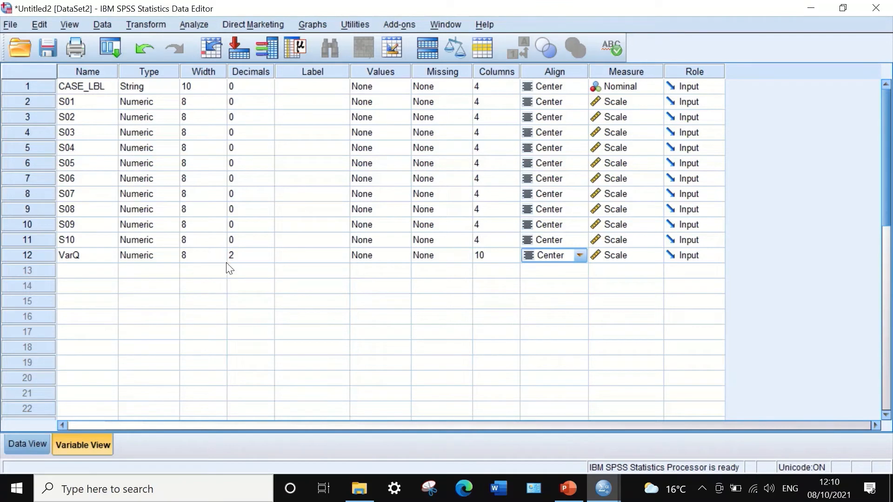
Reduce the decimals of VarQ to 0 and show the data values
click(264, 258)
click(267, 259)
click(267, 259)
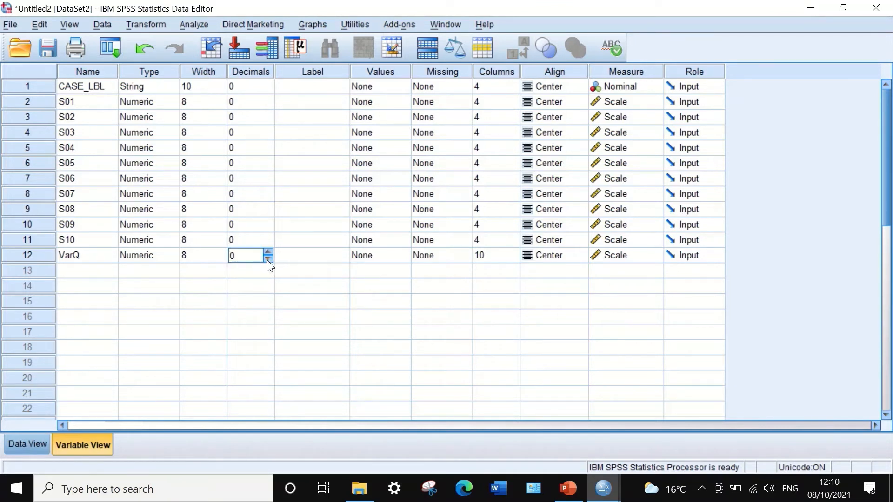
click(40, 442)
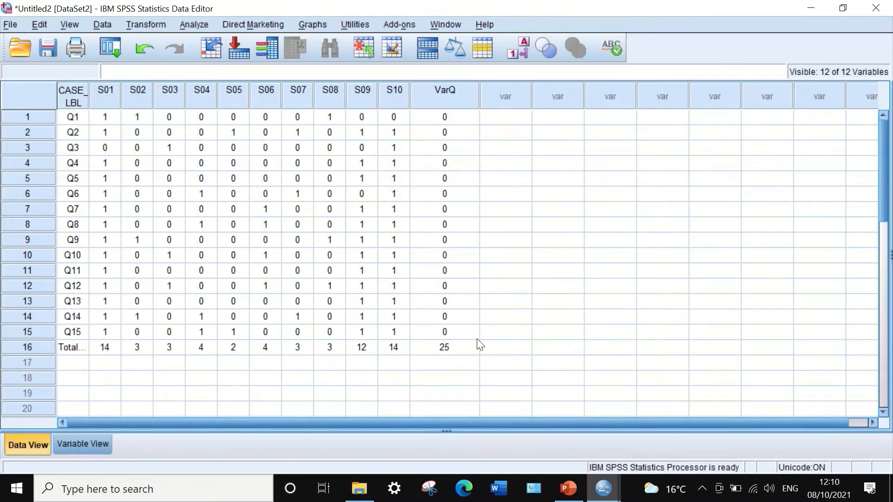
Clear the VarQ value in the total score row, set the decimals of VarQ to 2 and show the data values
click(444, 345)
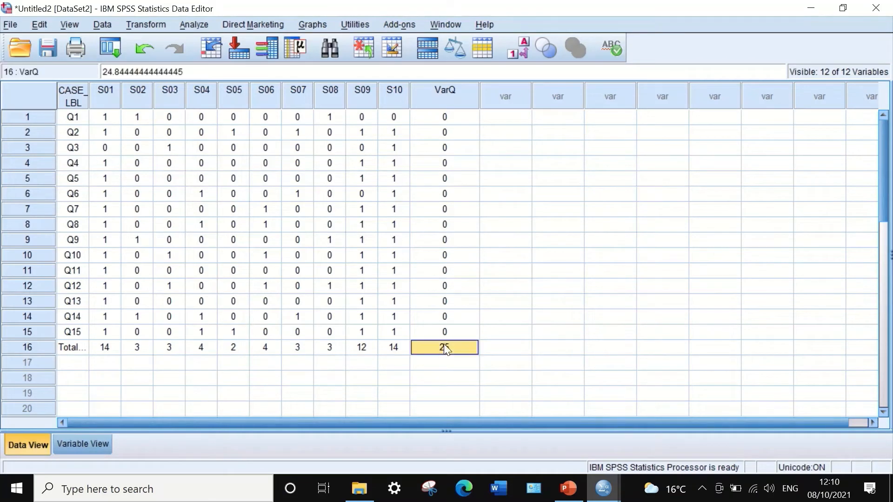
key(Delete)
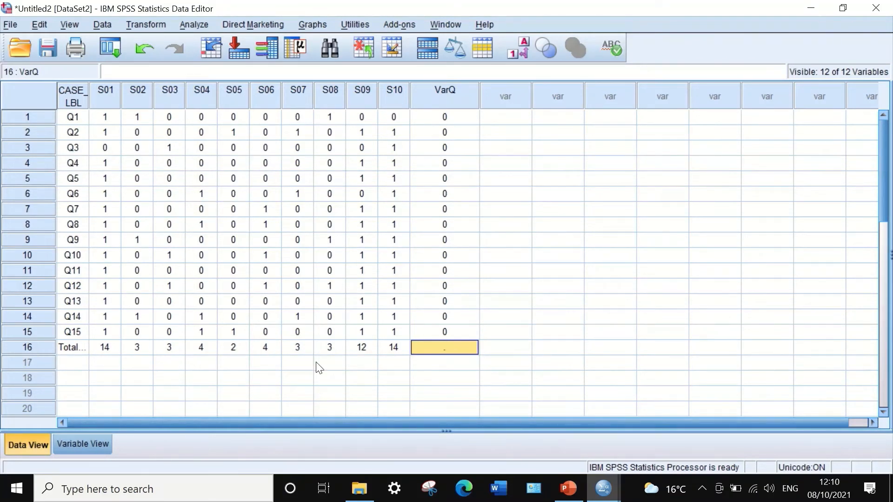
click(87, 441)
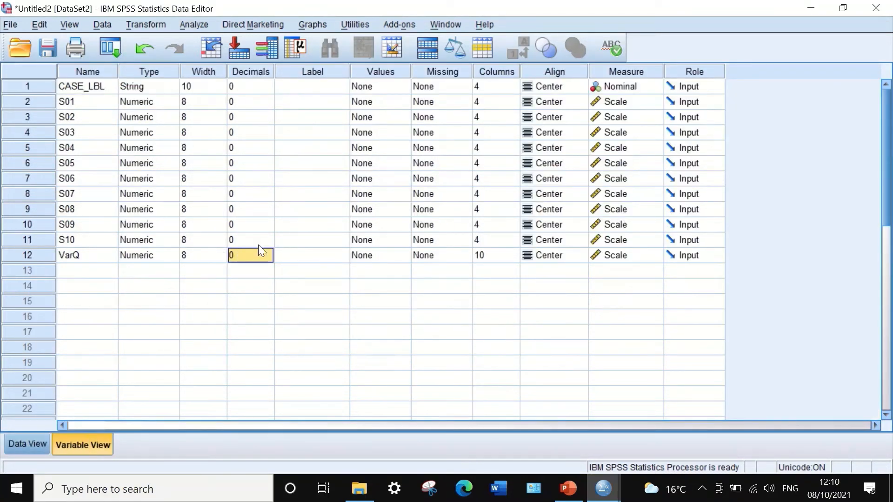
click(262, 259)
click(269, 253)
click(268, 252)
click(28, 444)
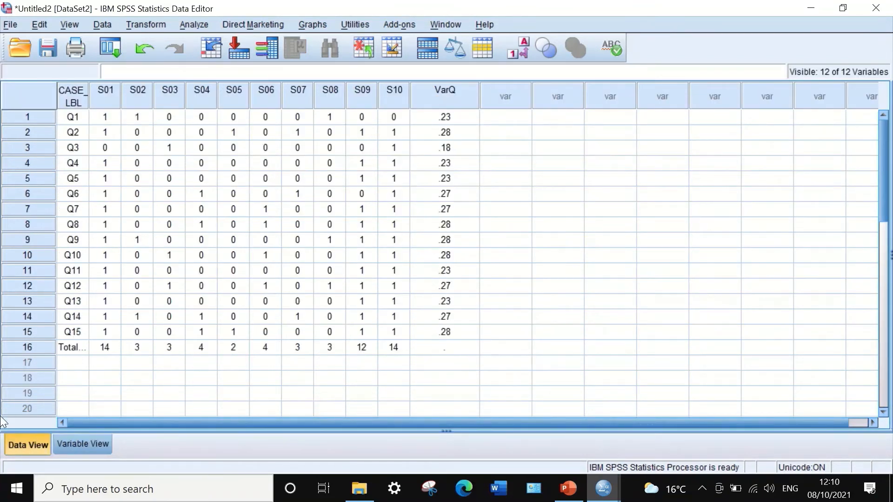
click(78, 446)
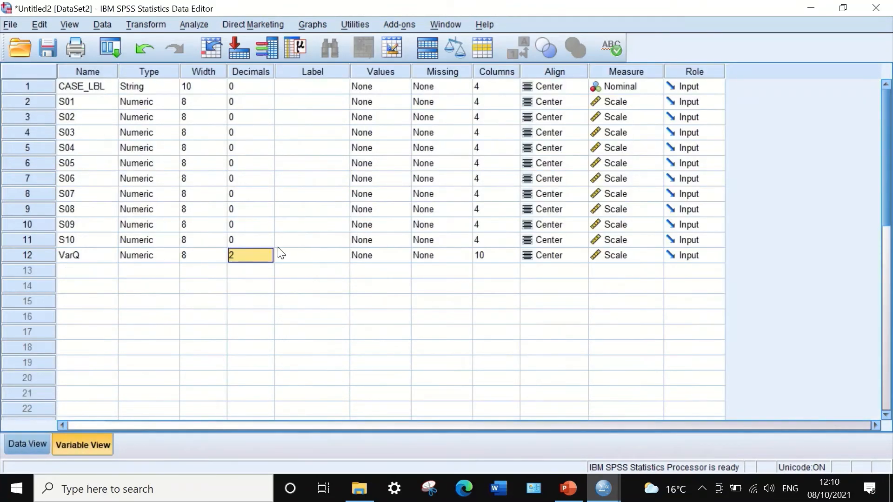
click(11, 446)
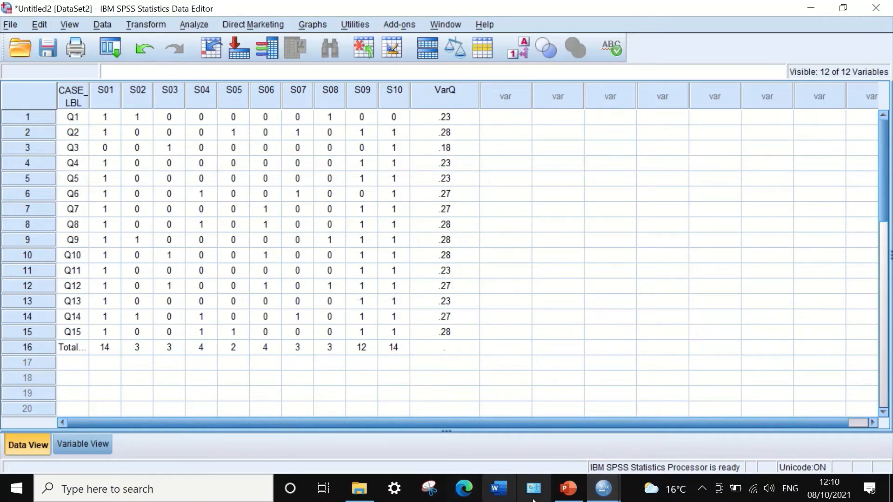
Check the numerator of the alpha formula in PowerPoint and return to the transposed data set in SPSS
click(568, 489)
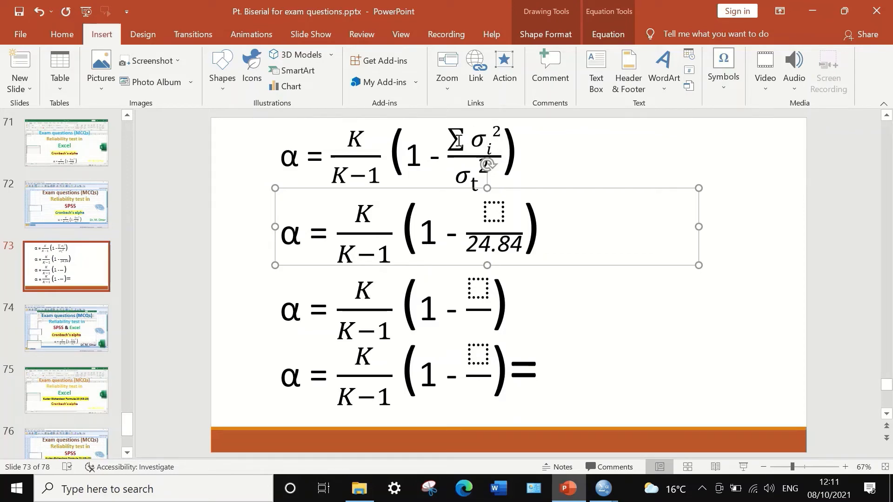
mouse_move(603, 488)
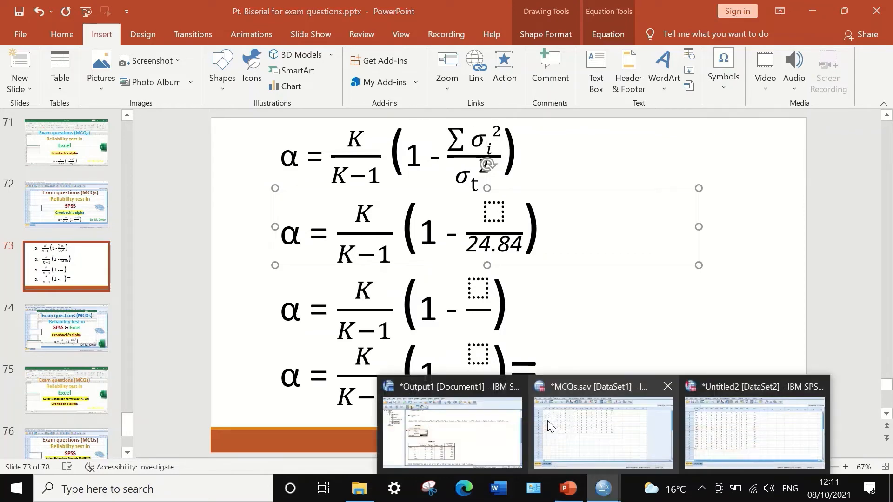
click(707, 418)
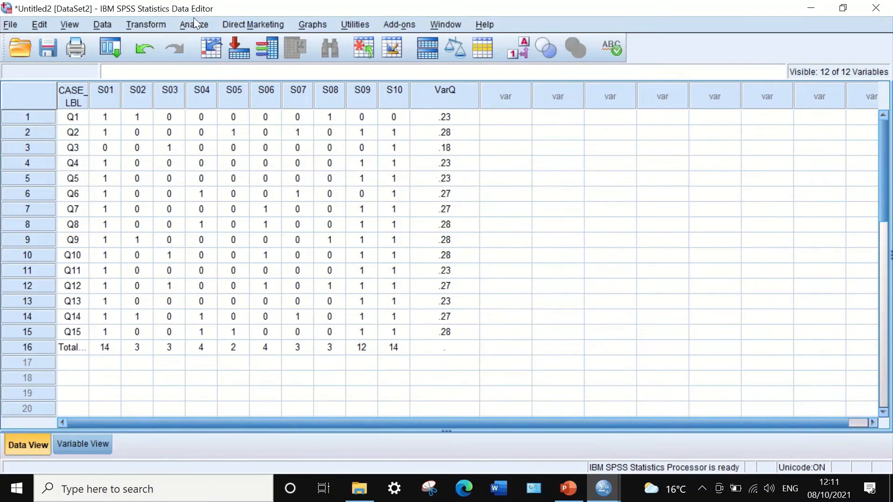
Start a Frequencies analysis with VarQ as its only variable
click(191, 23)
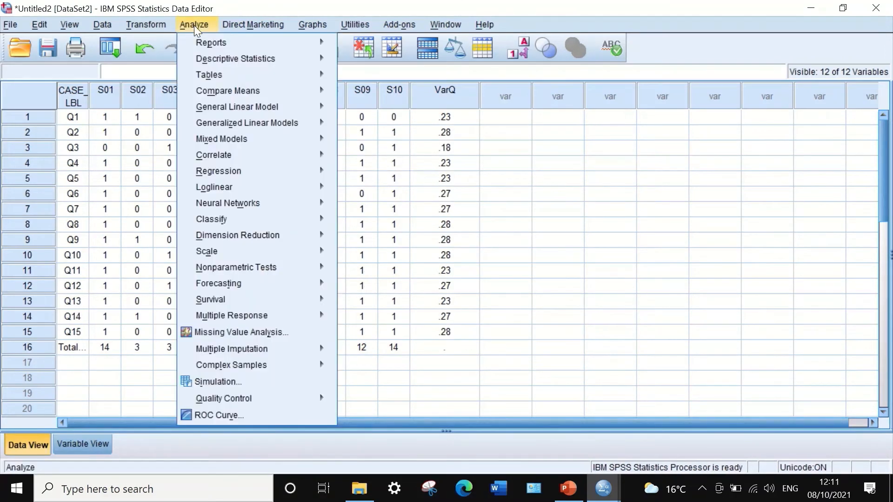
mouse_move(215, 57)
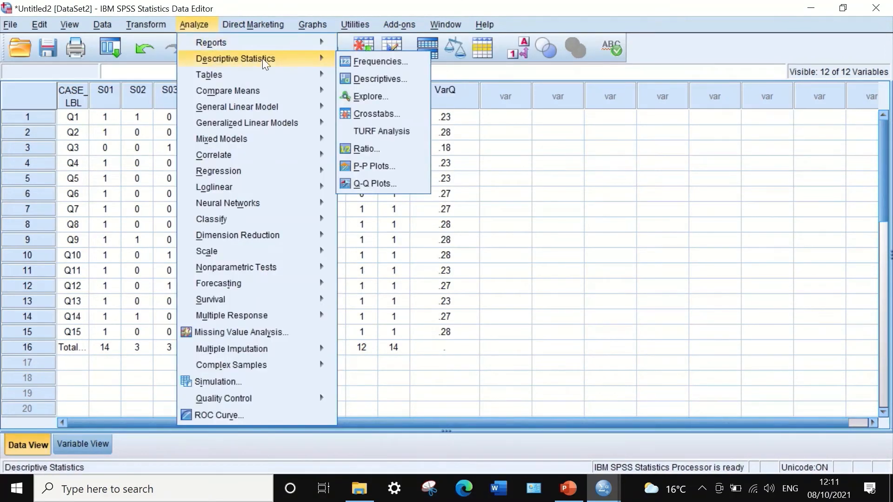
click(358, 60)
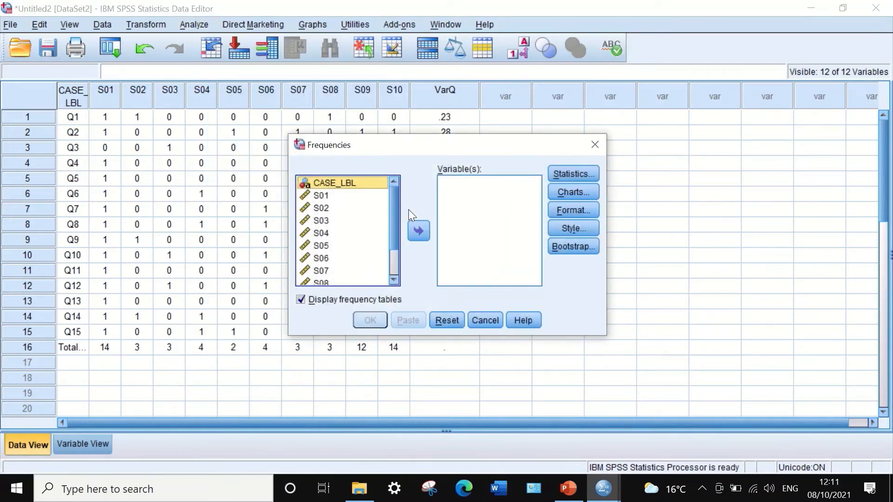
drag(394, 200, 397, 244)
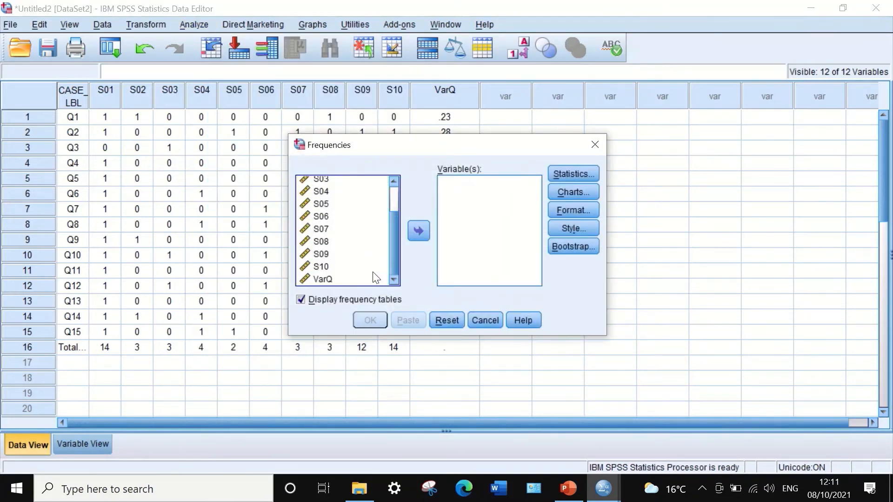
click(325, 280)
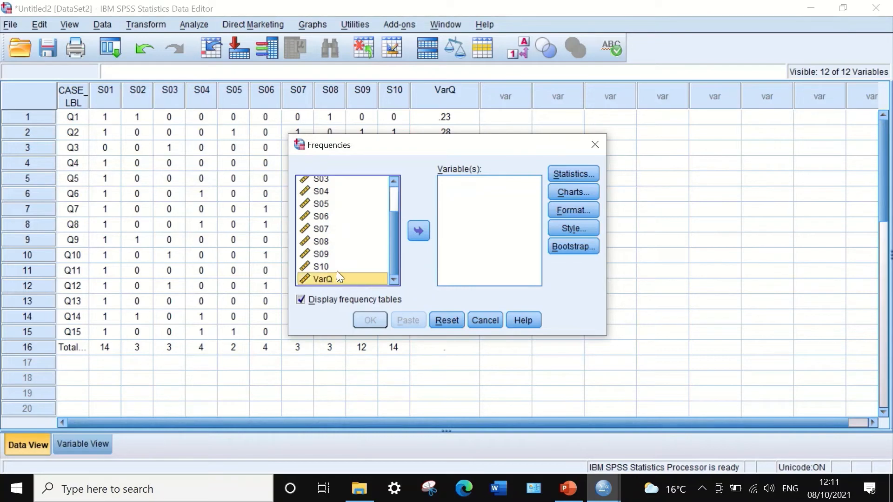
click(414, 230)
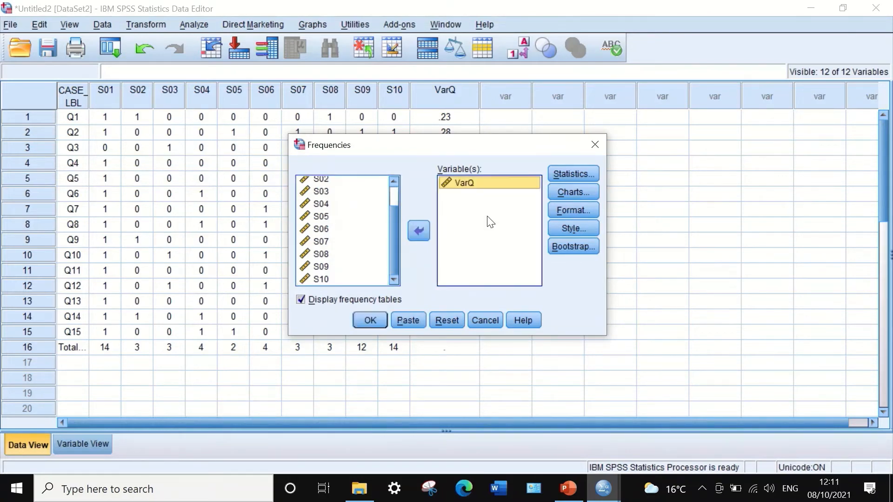
Request the Sum statistic for VarQ and run the Frequencies analysis
click(562, 174)
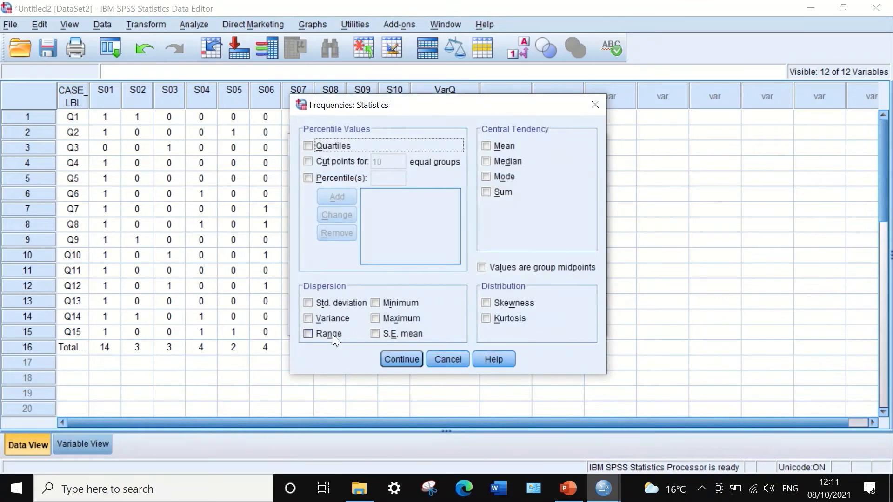
click(487, 192)
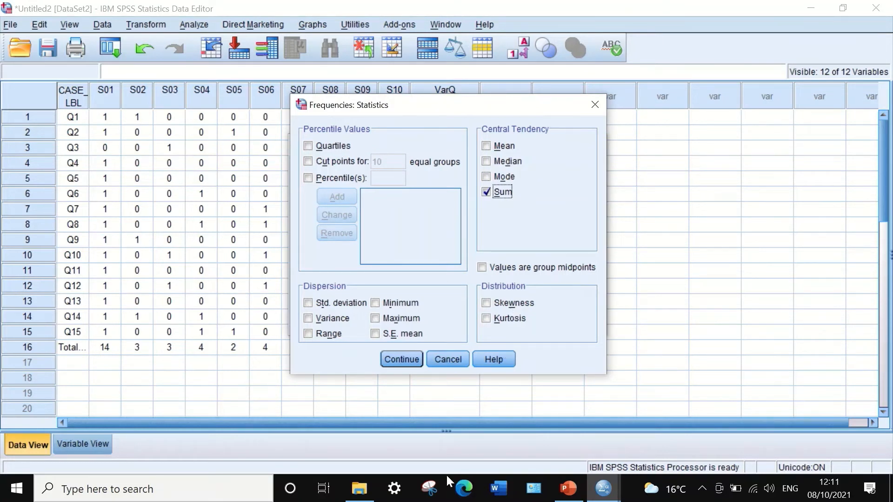
click(412, 359)
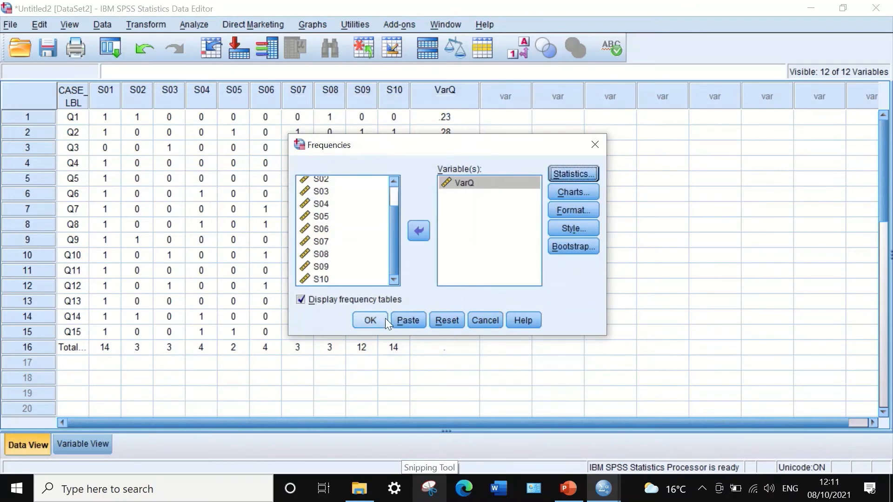
click(378, 319)
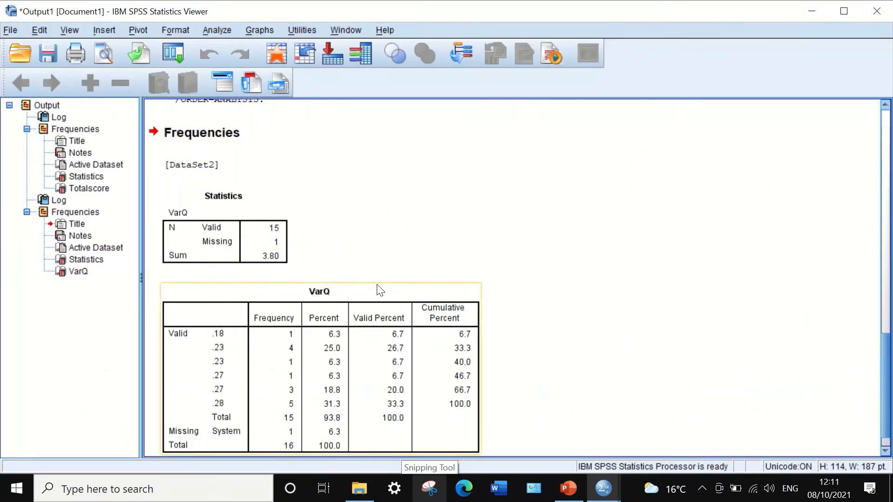
Open the Statistics table of VarQ for editing and inspect the unrounded sum
scroll(377, 284, down, 1)
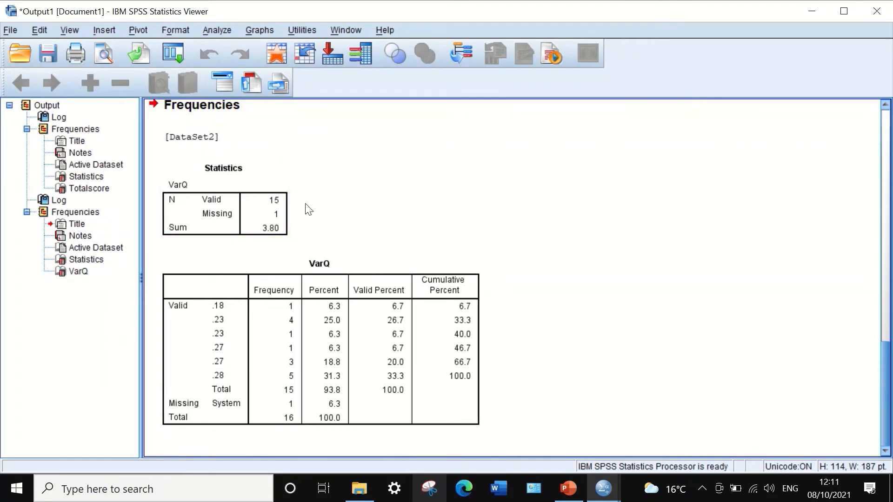
double_click(264, 231)
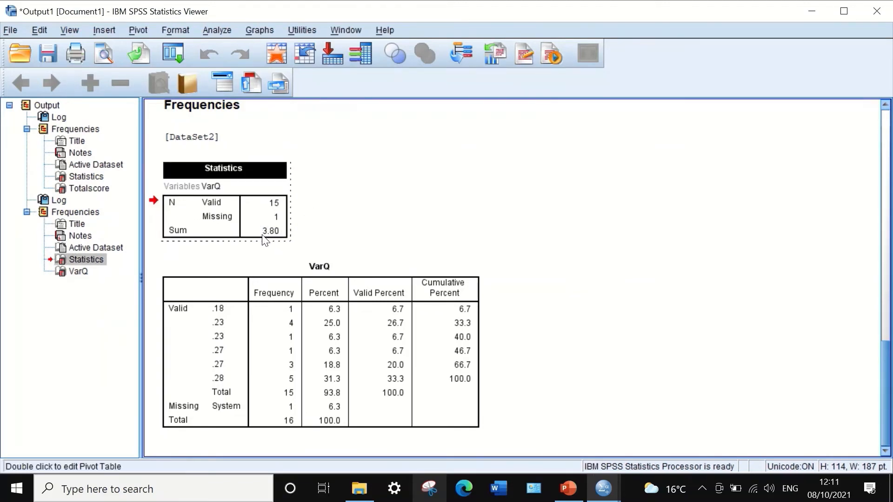
double_click(263, 231)
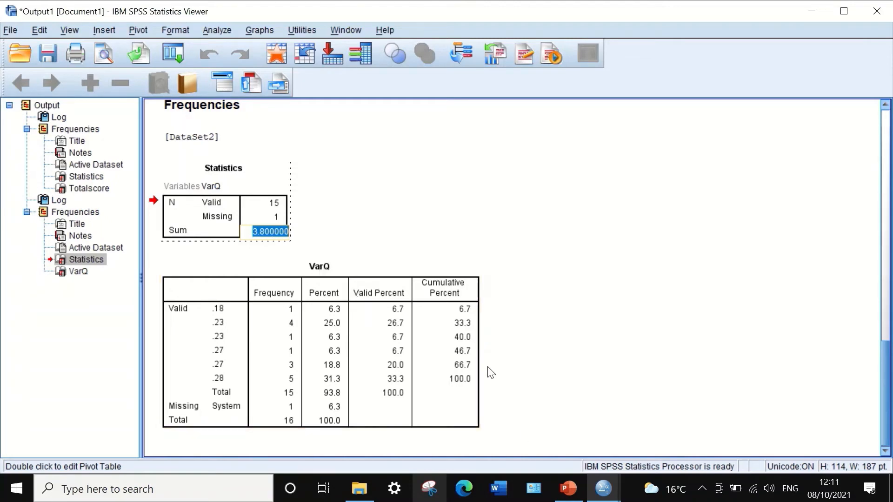
Switch to PowerPoint and enter 3.8 as the numerator above 24.84 in the second alpha formula
click(568, 488)
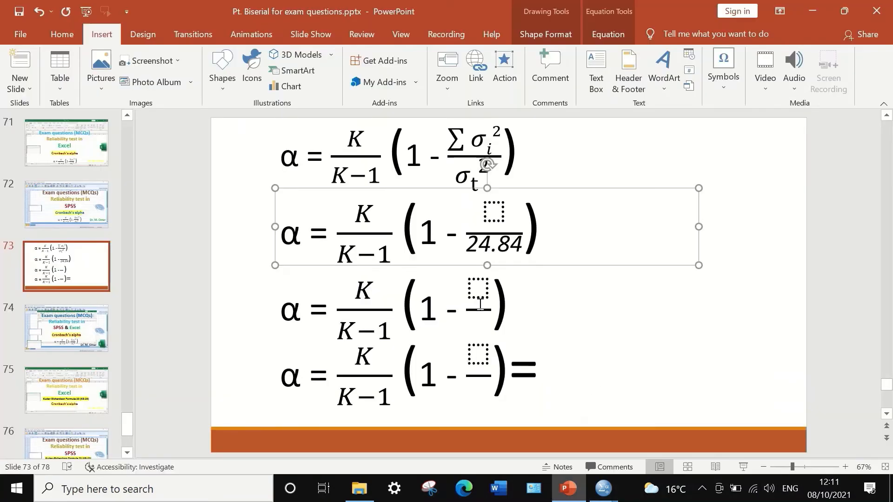
click(498, 211)
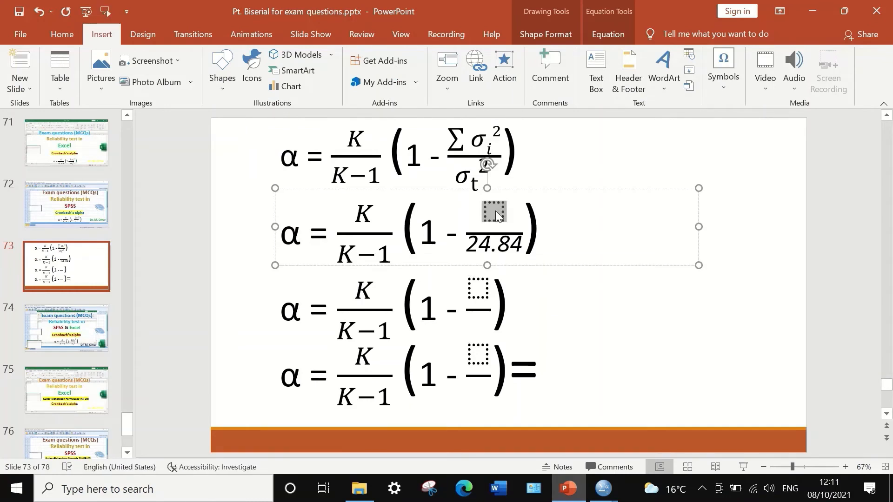
text(3.)
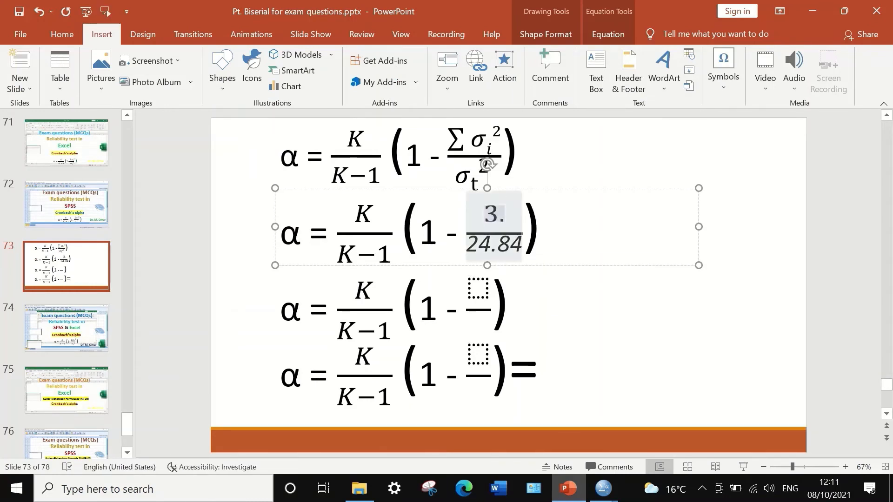
text(8)
click(634, 322)
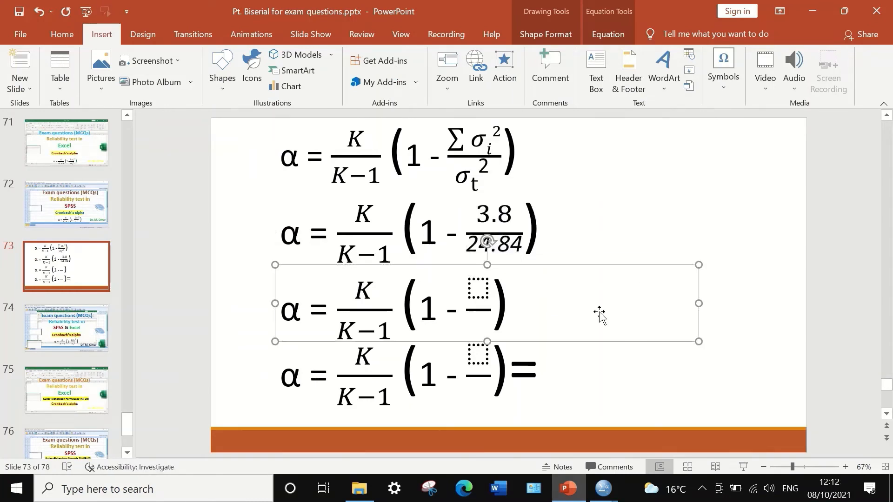
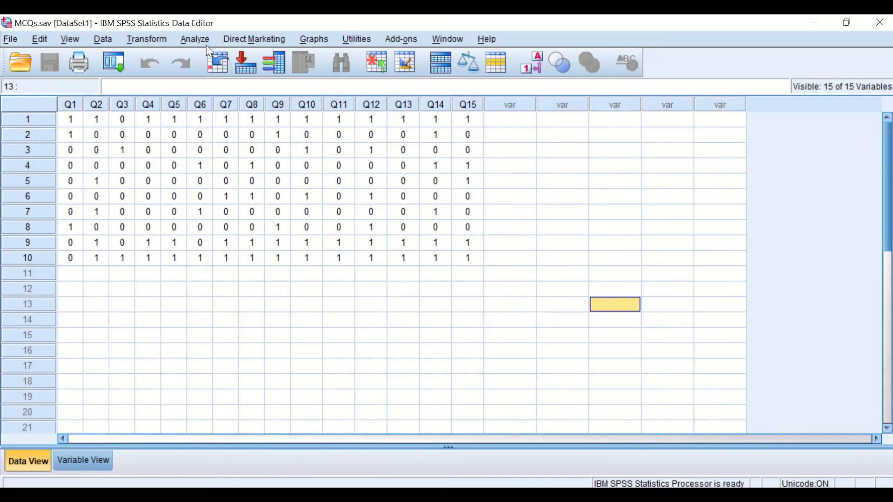
Start a Reliability Analysis with all items Q1 to Q15 and keep the Alpha model
click(195, 40)
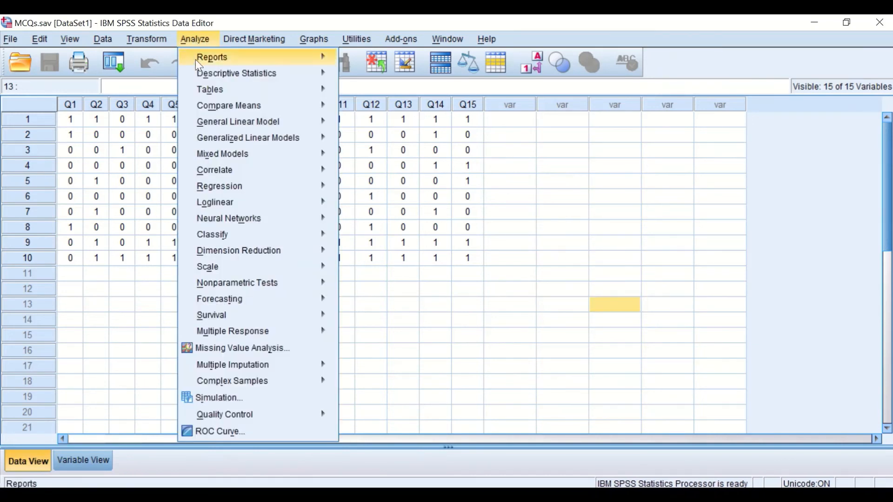
mouse_move(217, 268)
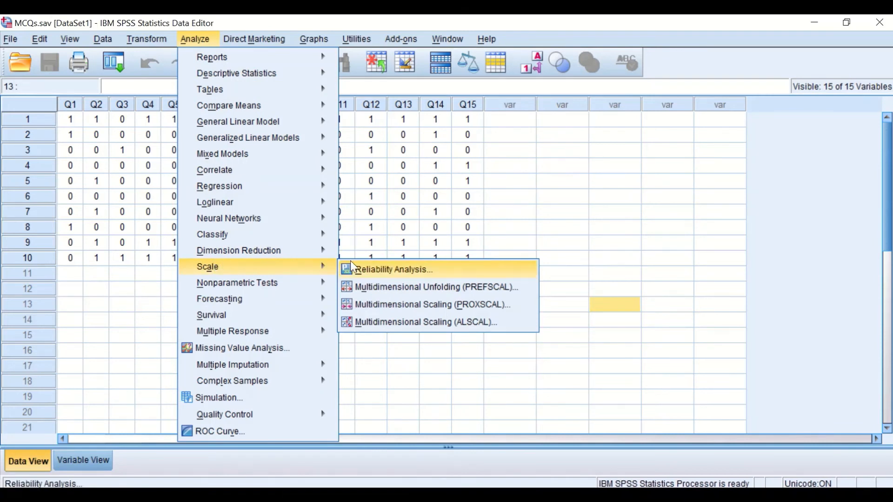
click(387, 273)
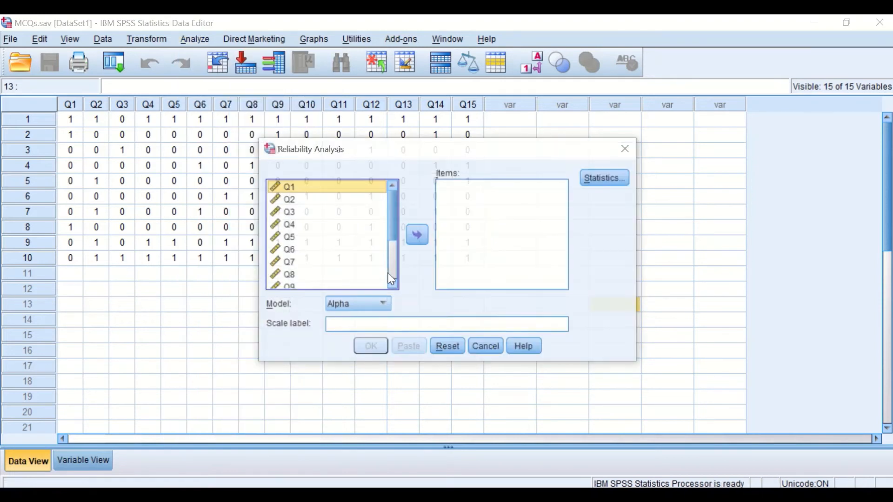
drag(446, 149, 350, 142)
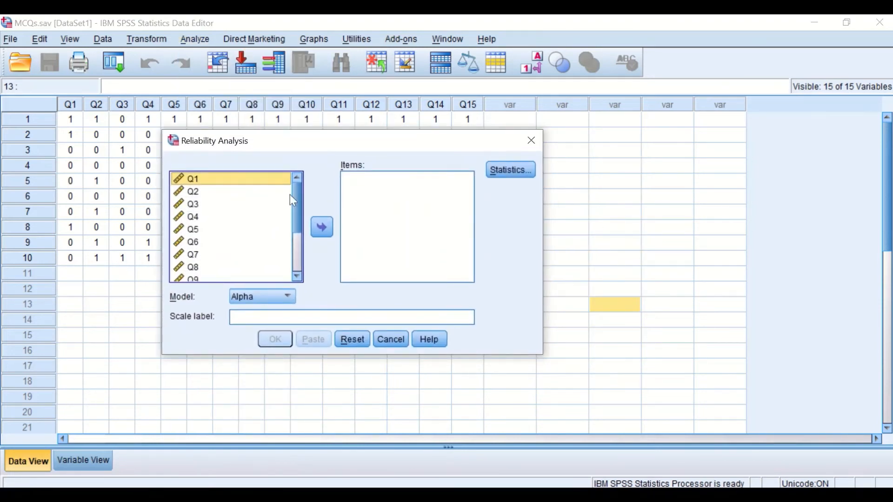
mouse_move(297, 188)
mouse_down()
mouse_move(298, 247)
mouse_move(291, 177)
mouse_up()
key(ctrl+a)
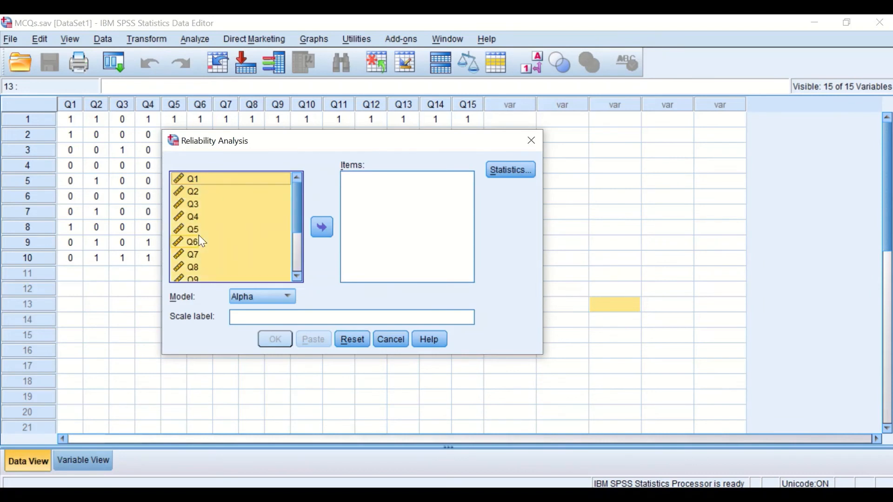
click(321, 227)
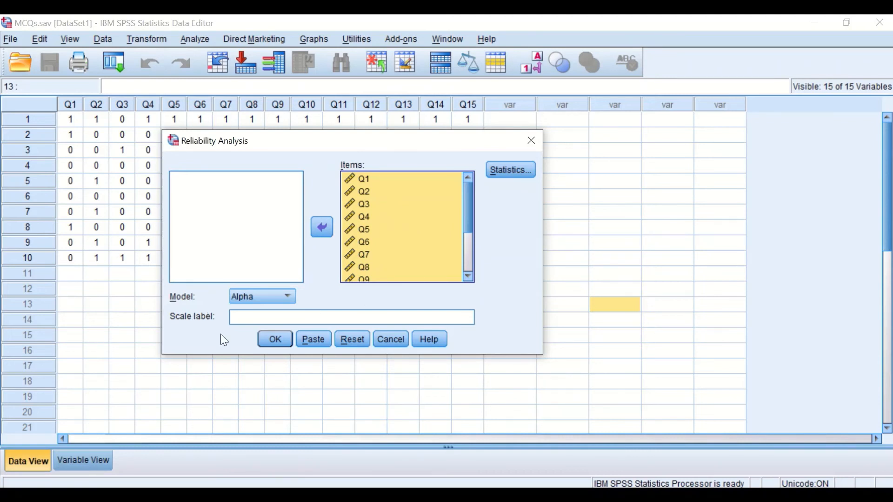
click(288, 296)
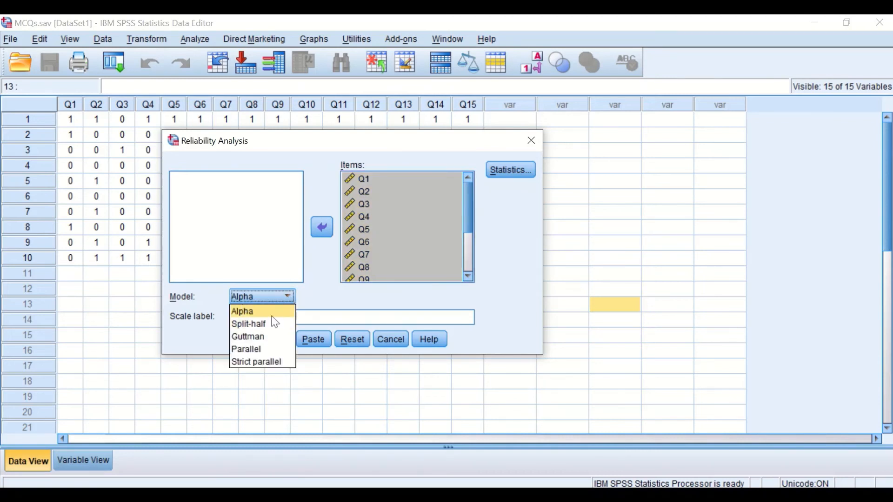
click(320, 298)
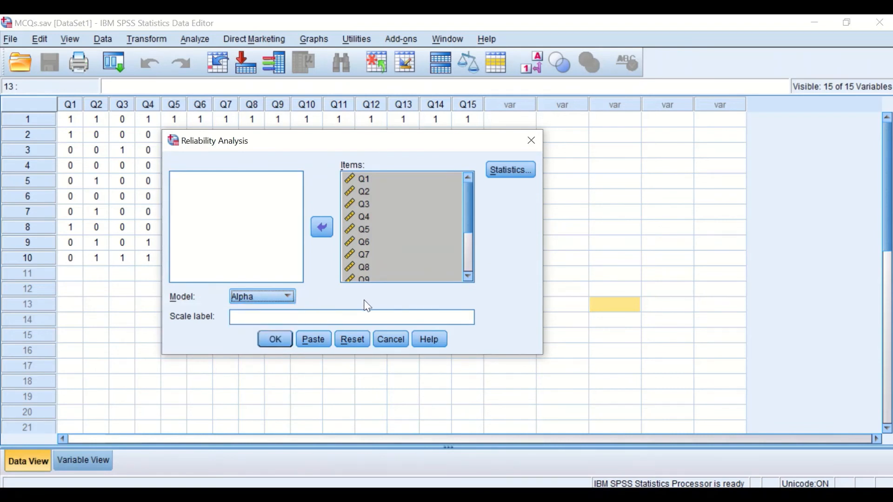
Request the Scale if item deleted descriptives and the F test ANOVA table, and run the reliability analysis
click(512, 170)
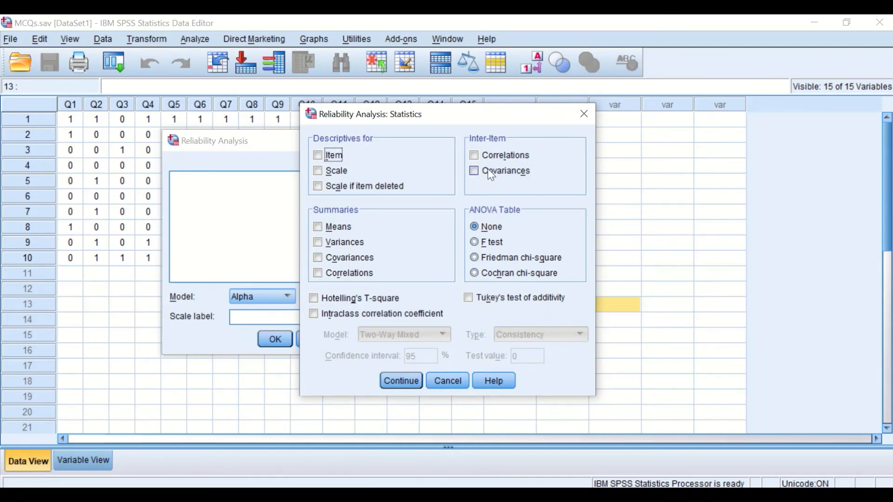
drag(466, 121, 415, 125)
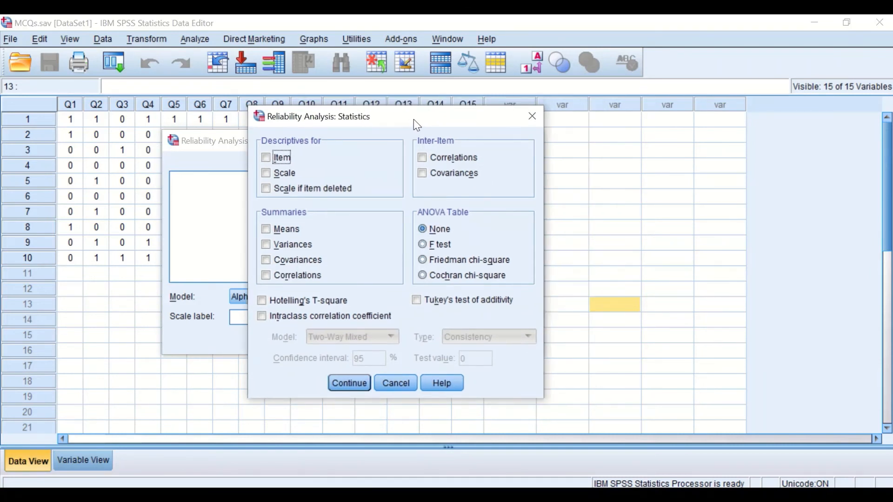
click(266, 189)
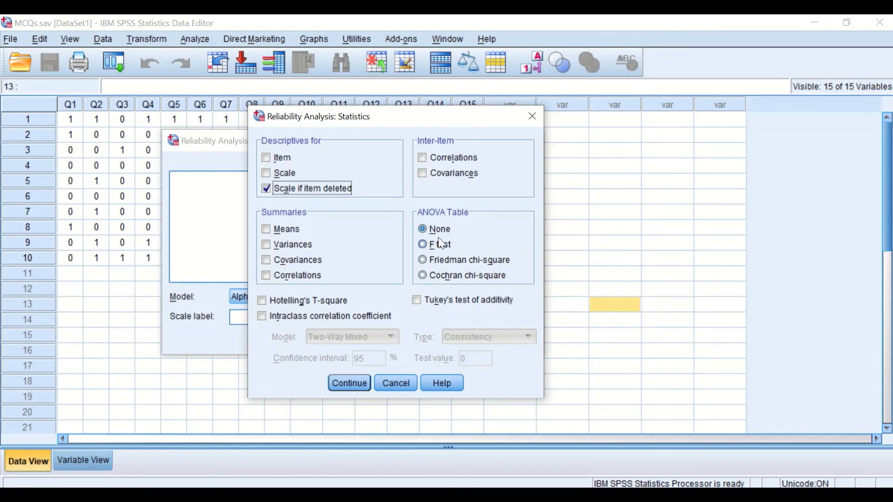
click(422, 244)
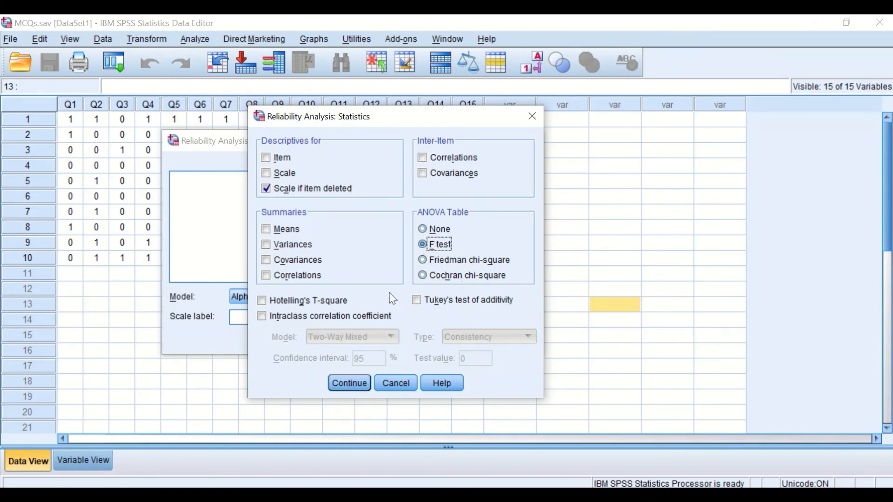
click(349, 384)
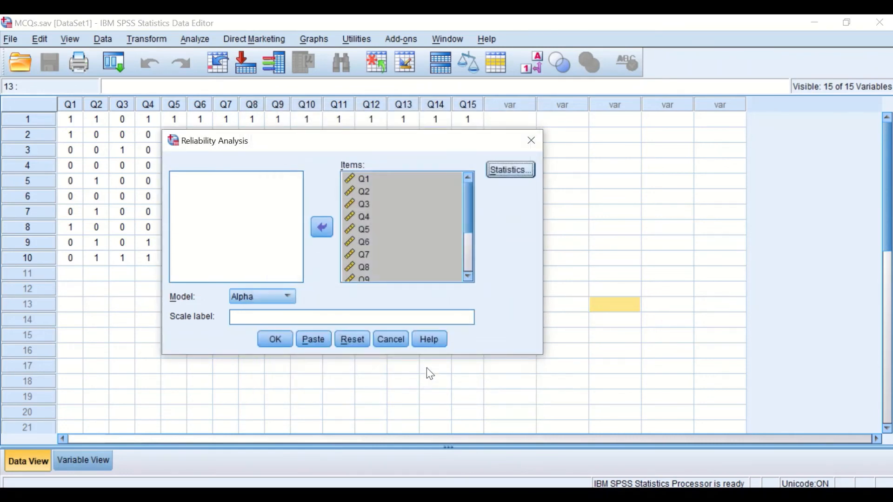
click(277, 344)
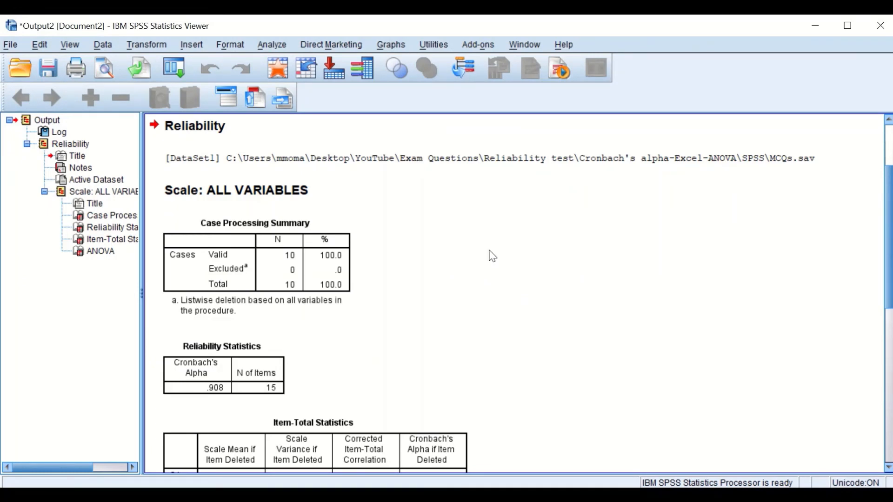
Examine the Case Processing Summary and the Cronbach's alpha in the Reliability Statistics table of the output
scroll(486, 251, down, 6)
scroll(488, 252, up, 10)
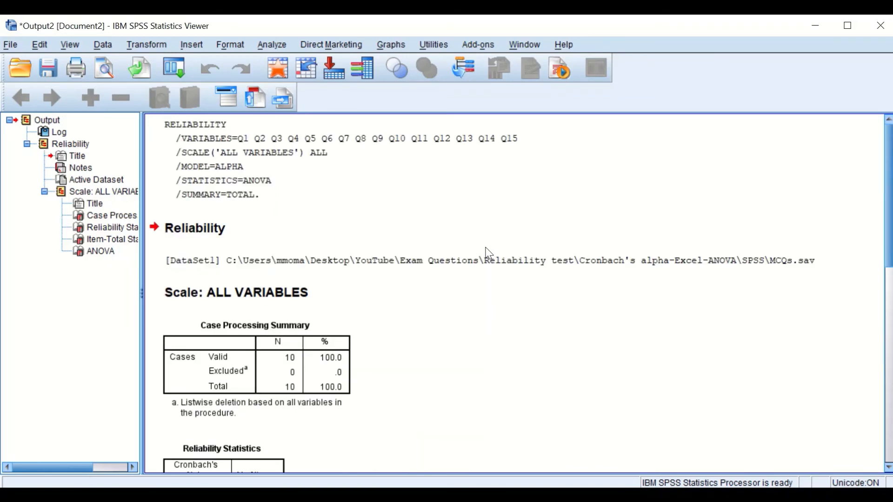
scroll(488, 254, down, 10)
scroll(488, 254, up, 7)
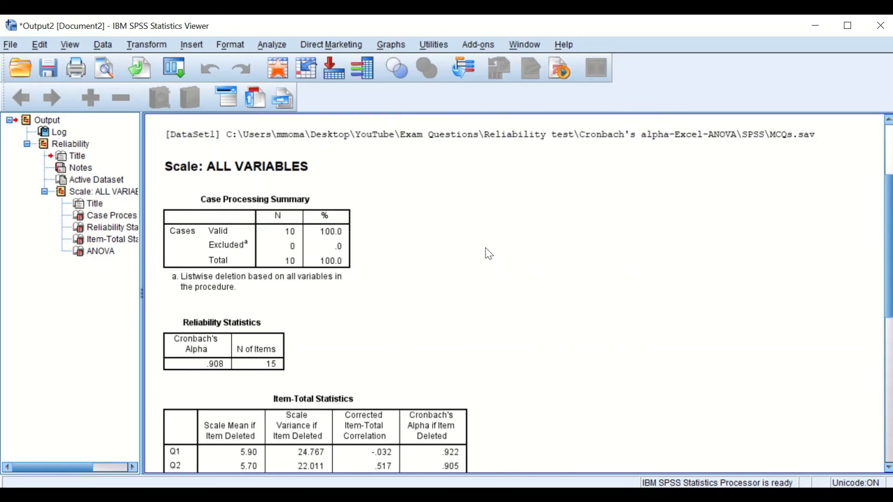
click(264, 235)
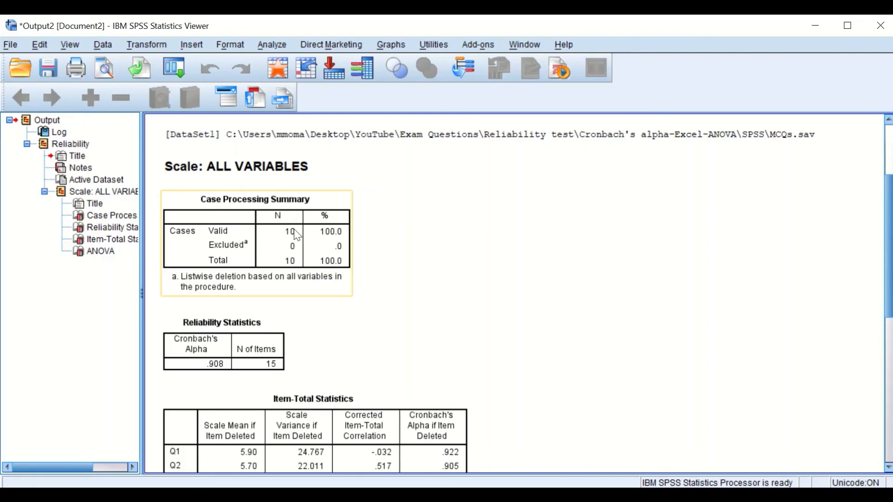
click(275, 337)
click(294, 338)
scroll(294, 339, down, 3)
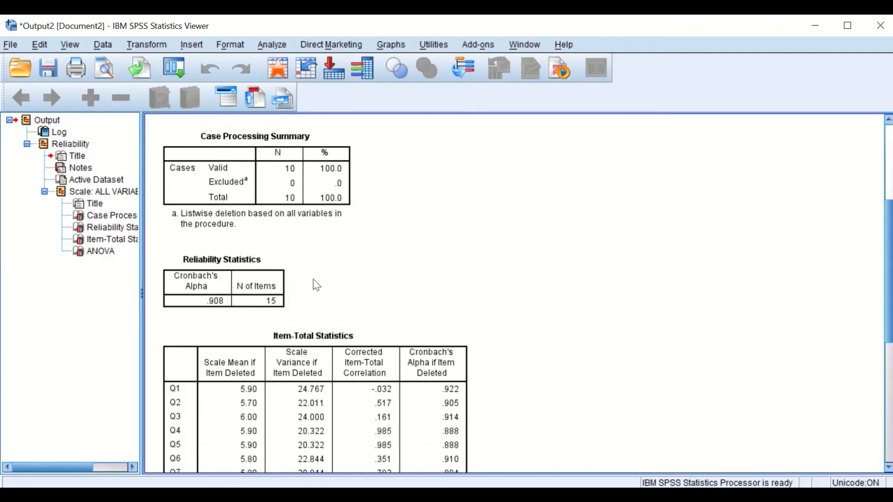
click(182, 287)
click(247, 235)
click(232, 305)
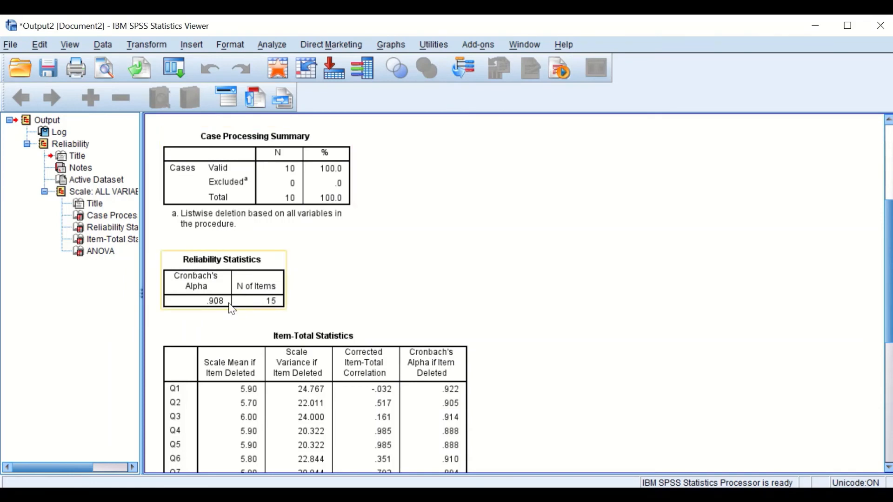
click(259, 245)
click(224, 295)
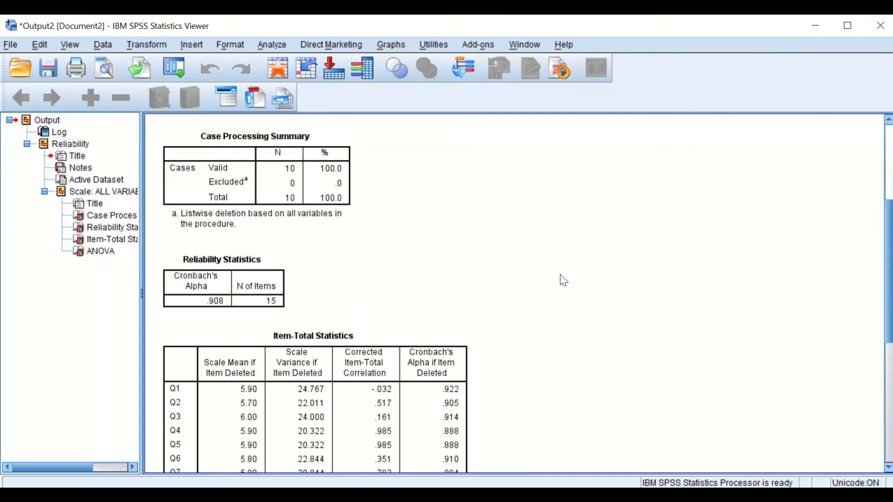
Examine the Item-Total Statistics table, comparing each question's Cronbach's Alpha if Item Deleted with the overall alpha
scroll(577, 273, down, 3)
scroll(574, 269, down, 3)
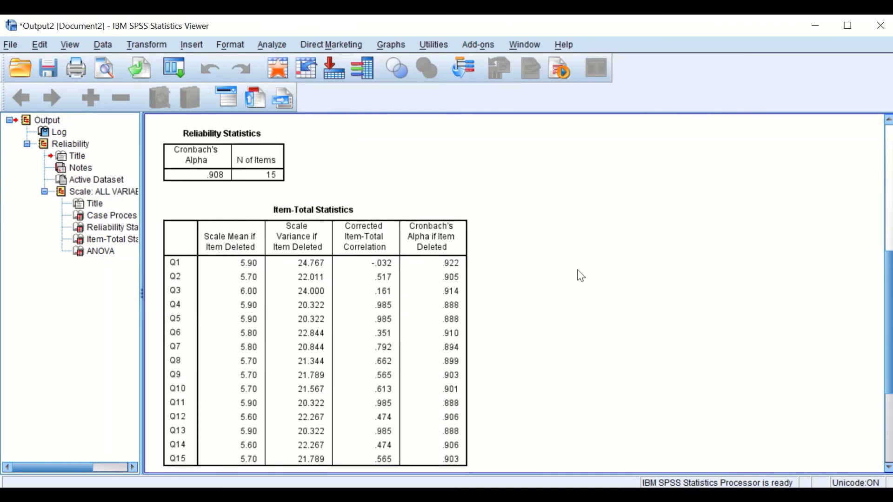
scroll(585, 212, up, 6)
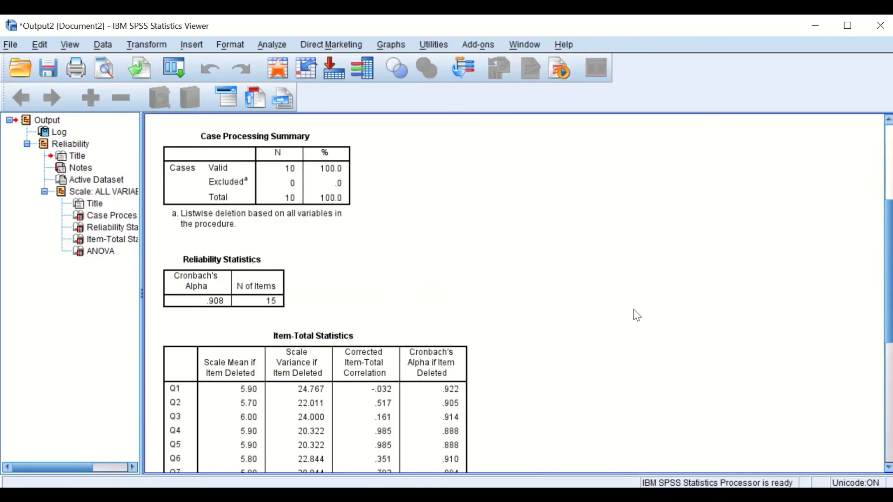
scroll(614, 302, down, 3)
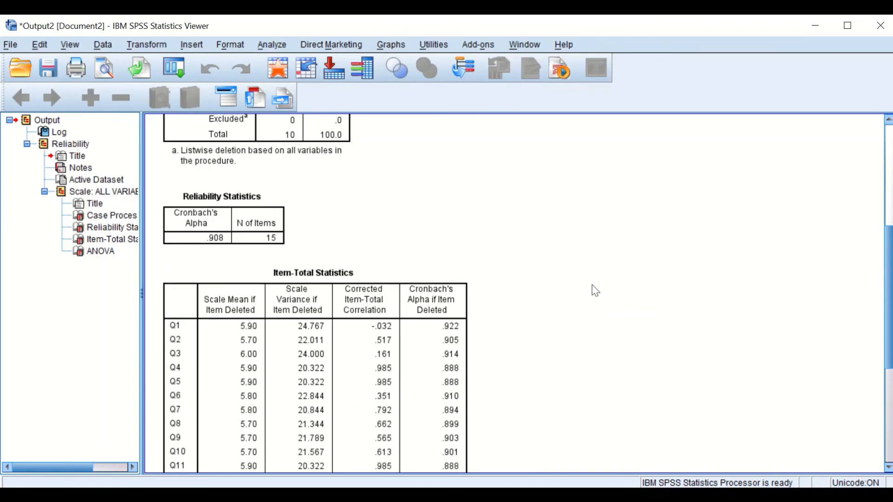
scroll(407, 251, down, 10)
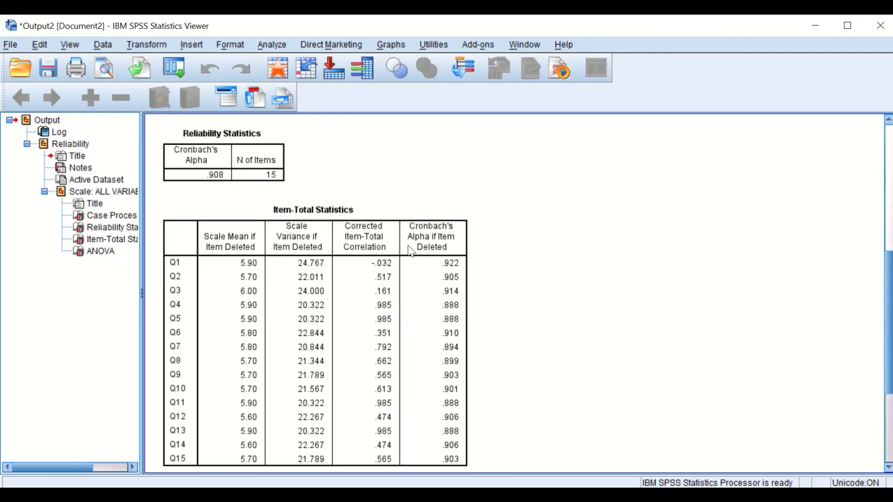
scroll(409, 249, up, 7)
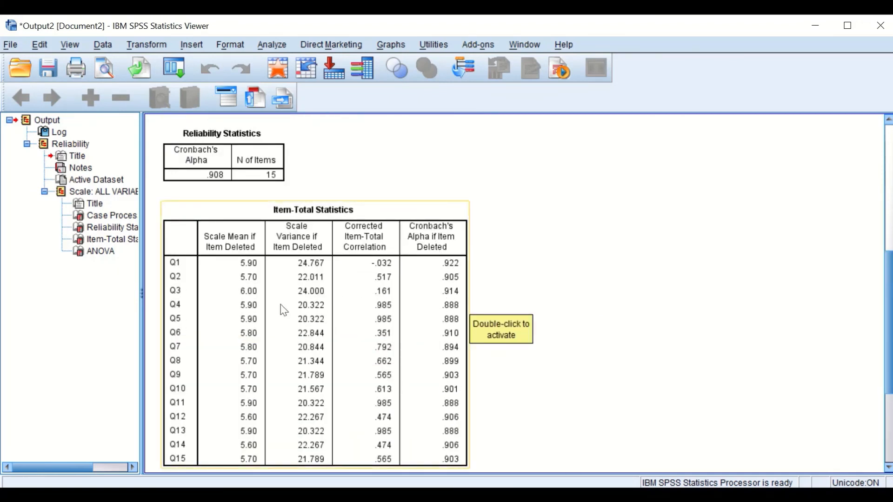
scroll(196, 310, up, 3)
scroll(196, 307, down, 6)
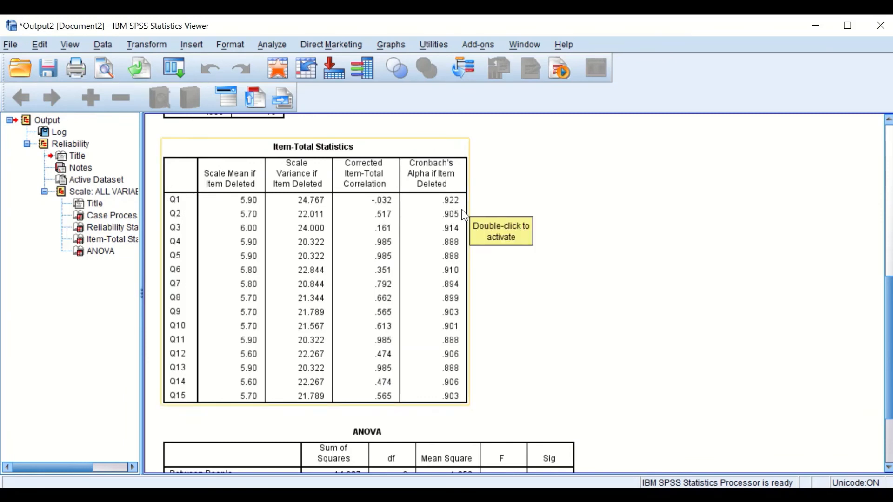
scroll(431, 215, up, 5)
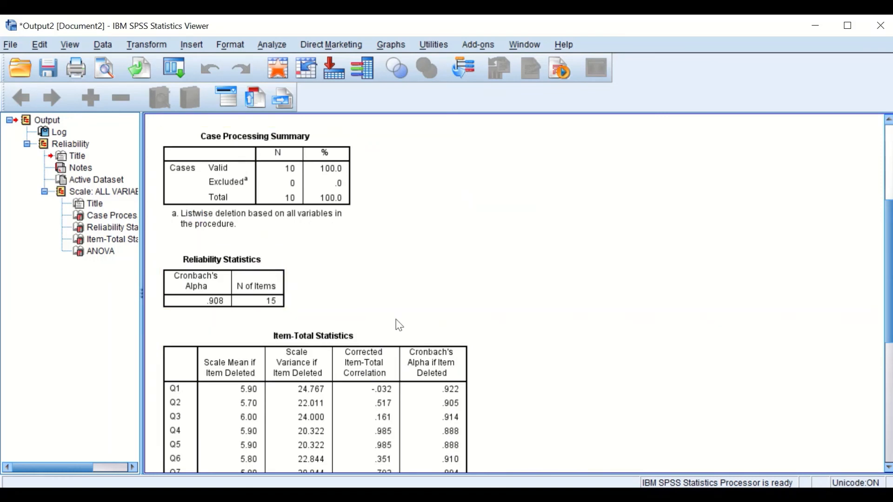
scroll(397, 324, down, 5)
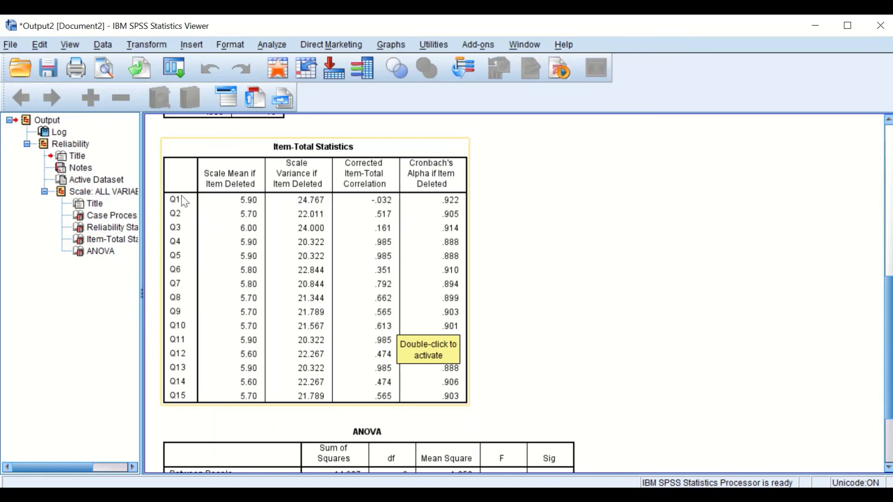
scroll(498, 211, up, 2)
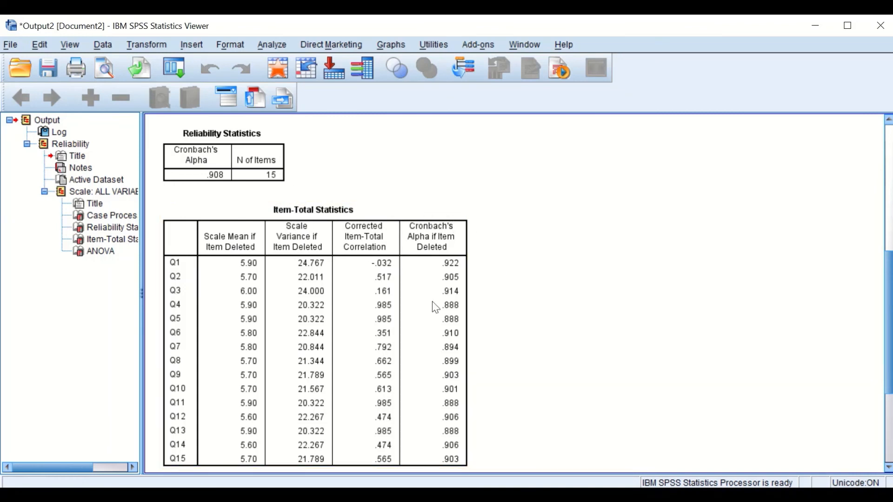
Remove Q1 from the Reliability Analysis items, rerun the analysis and check the new Reliability Statistics table
click(272, 45)
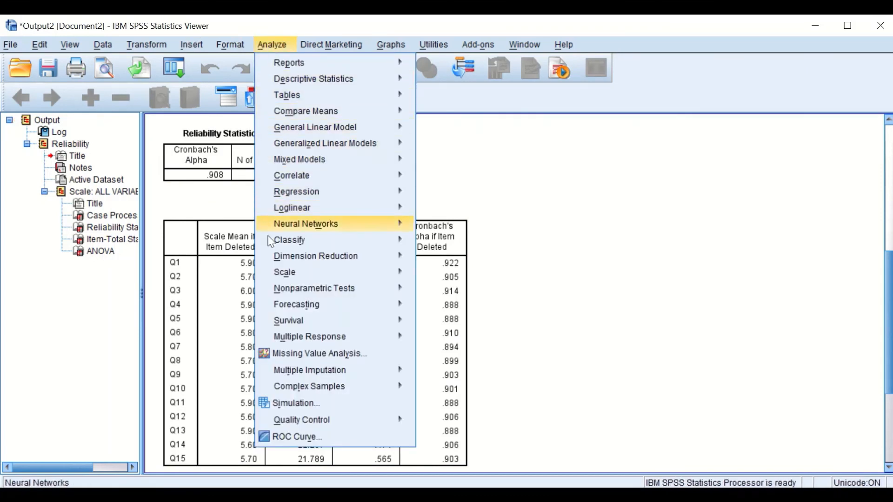
mouse_move(395, 272)
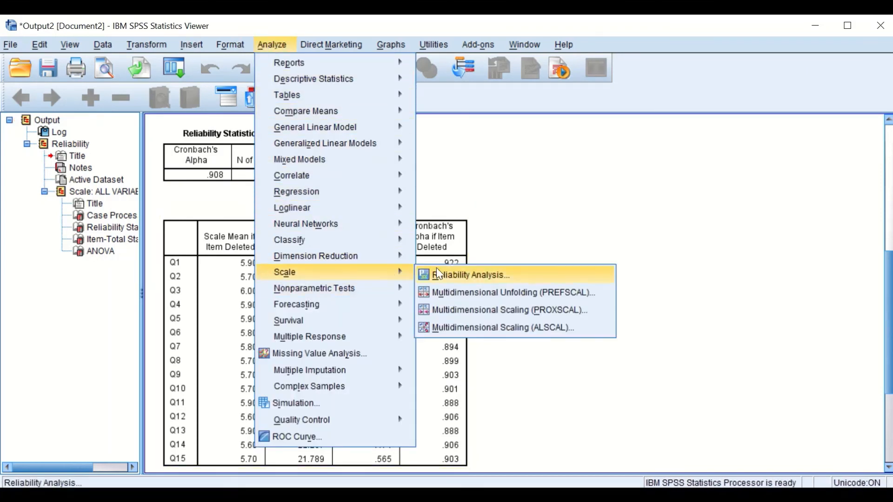
click(437, 269)
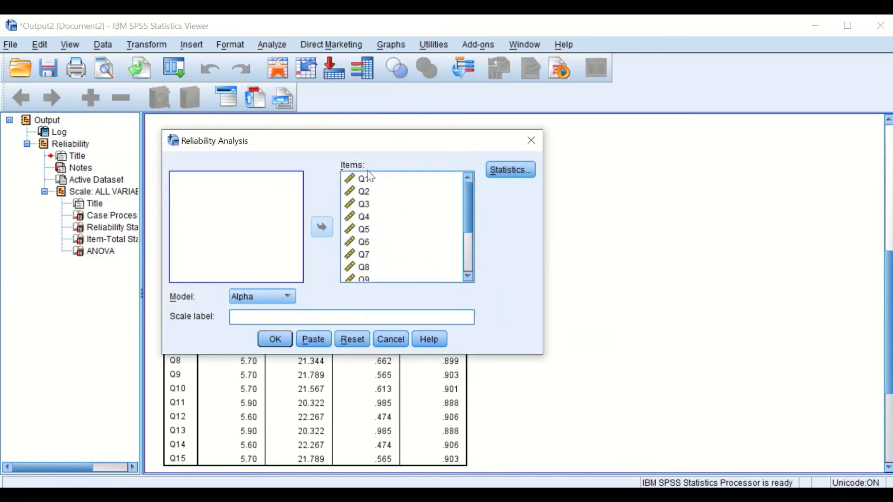
click(367, 178)
click(323, 227)
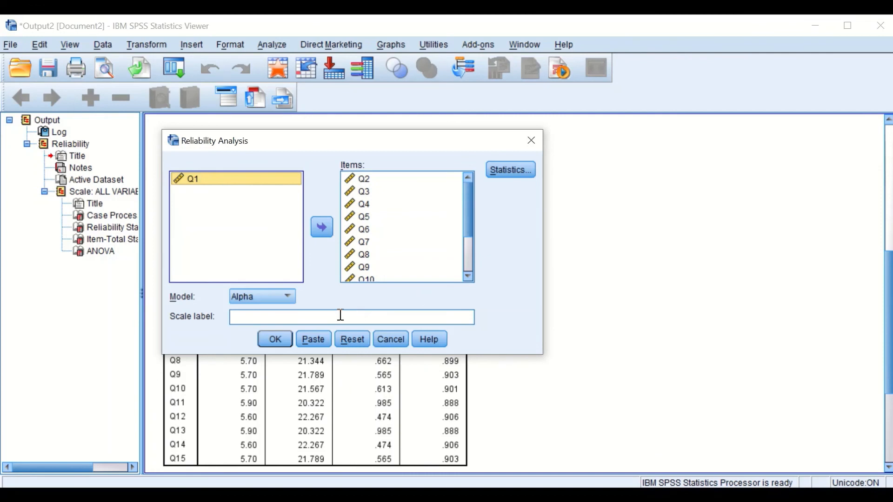
click(275, 339)
scroll(567, 279, down, 3)
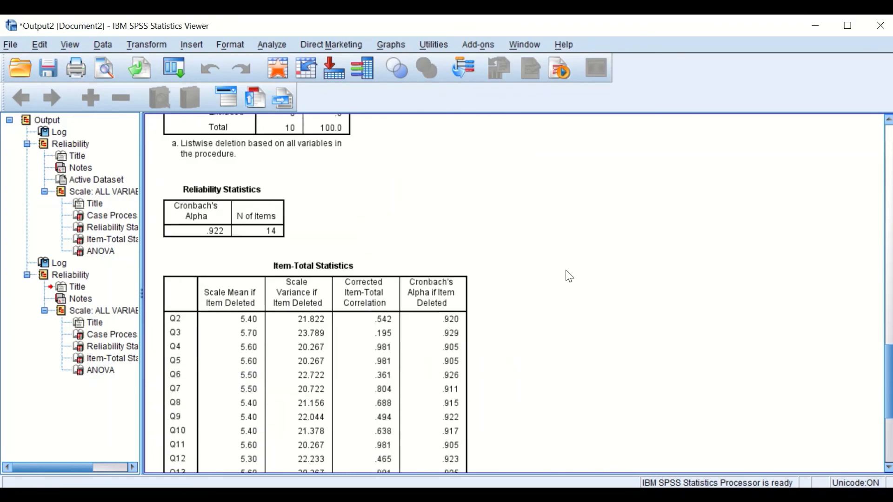
scroll(522, 259, up, 4)
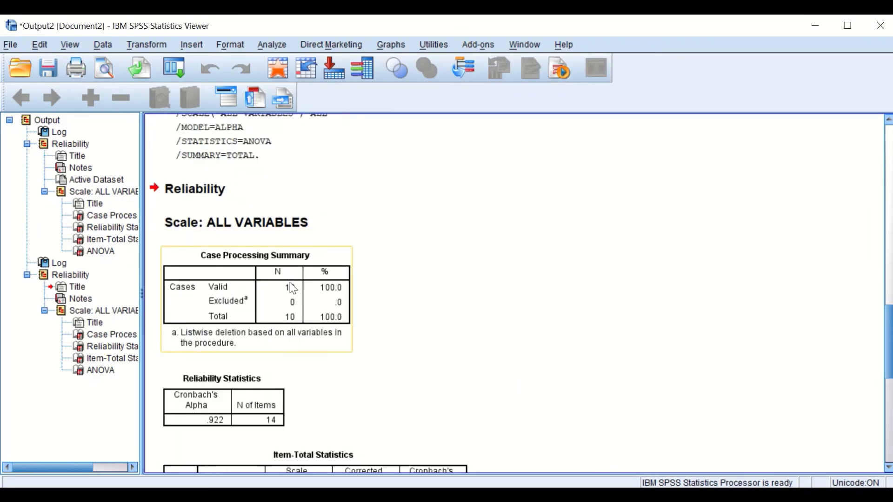
Compare the Cronbach's alpha in the Reliability Statistics tables of the 15-item run and the run without Q1
scroll(293, 289, down, 2)
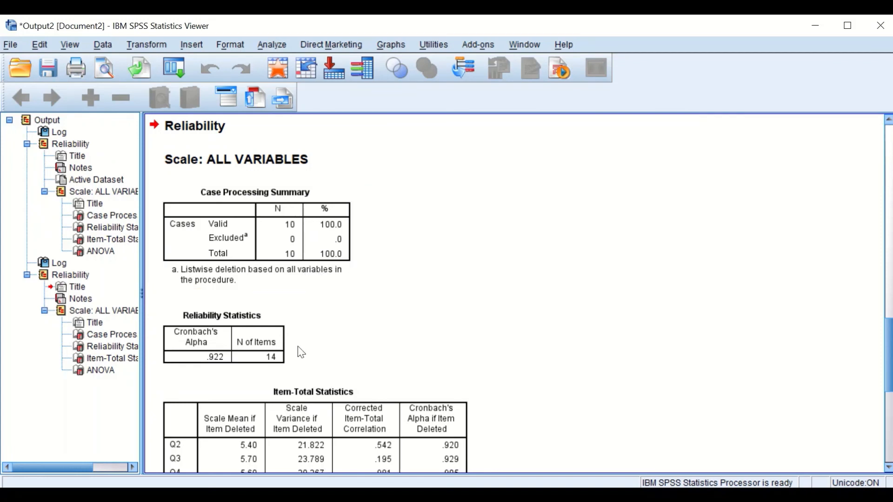
scroll(298, 349, down, 2)
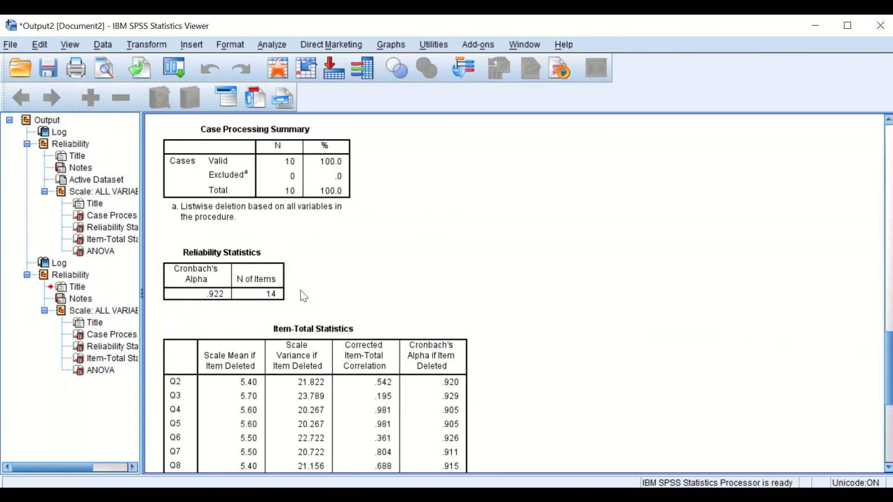
scroll(278, 298, up, 10)
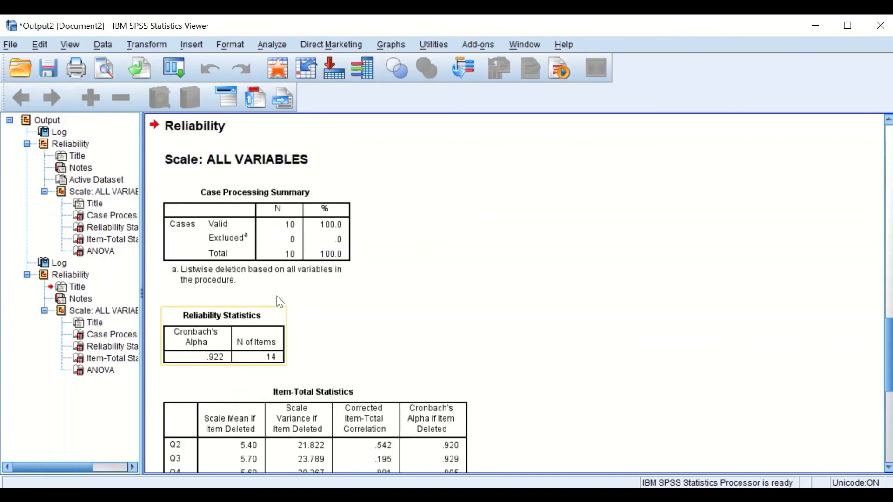
scroll(279, 302, up, 3)
scroll(269, 279, down, 3)
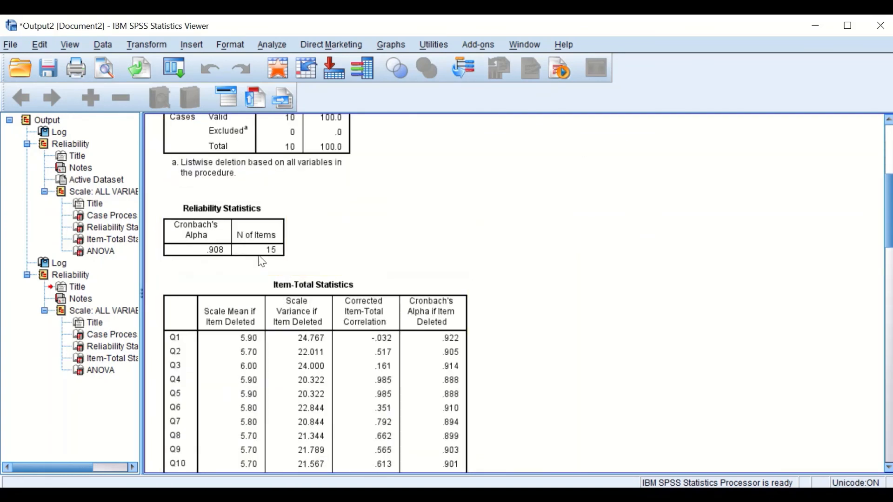
scroll(278, 260, down, 12)
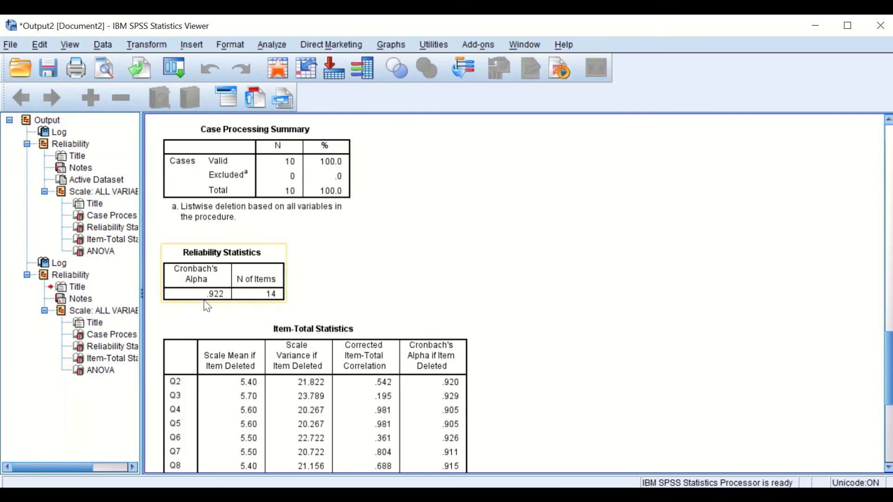
scroll(220, 303, up, 15)
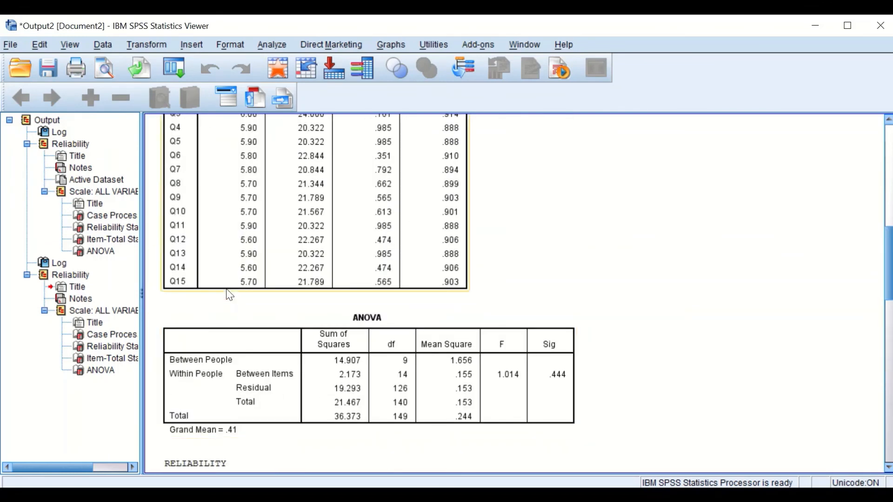
scroll(229, 293, down, 3)
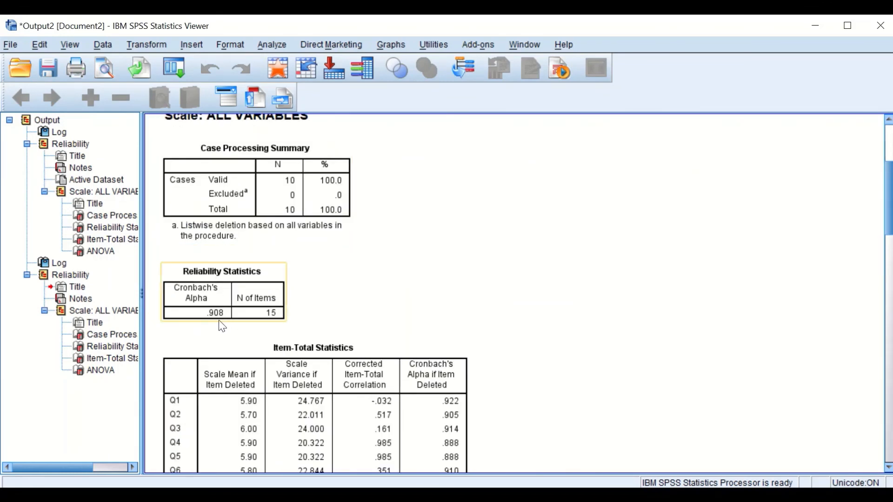
scroll(218, 318, down, 15)
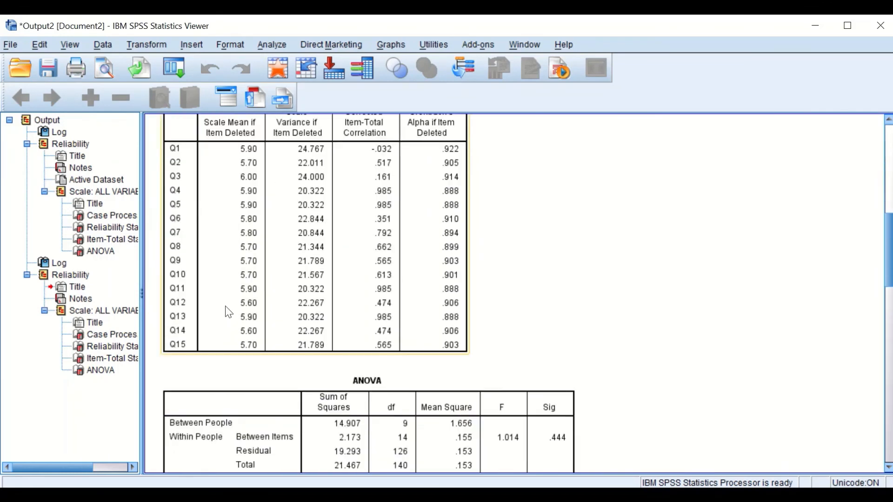
scroll(246, 321, down, 3)
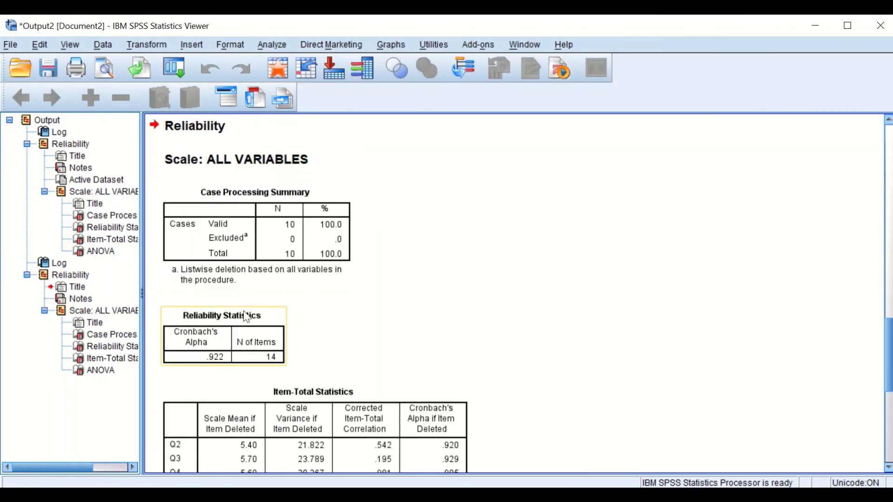
Examine the Item-Total Statistics table of the run without Q1, comparing each item's alpha if deleted with the overall alpha
scroll(250, 316, down, 3)
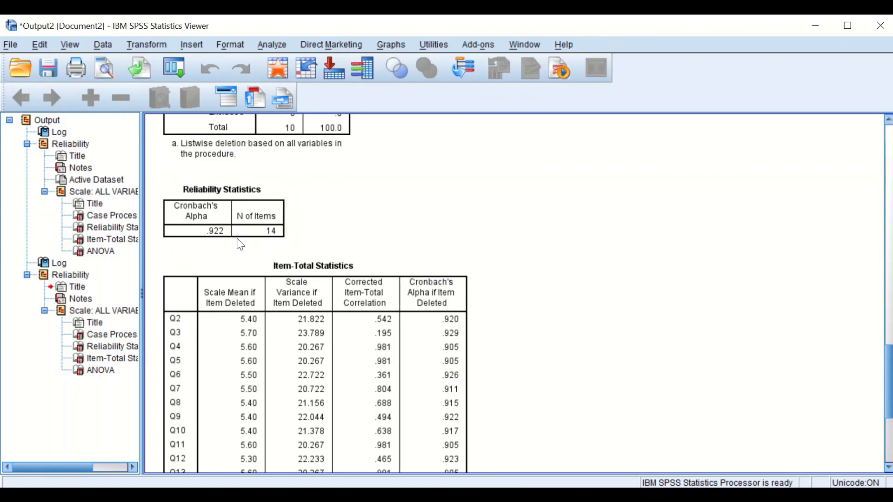
scroll(245, 257, down, 5)
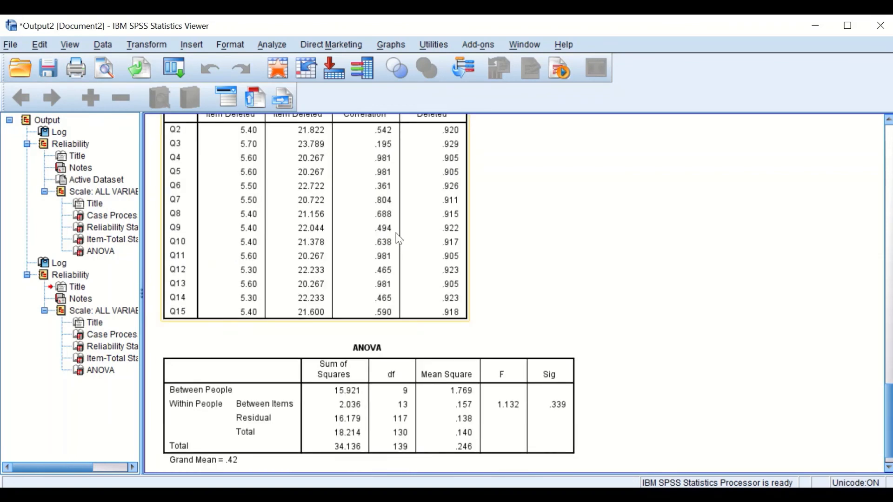
scroll(393, 242, up, 3)
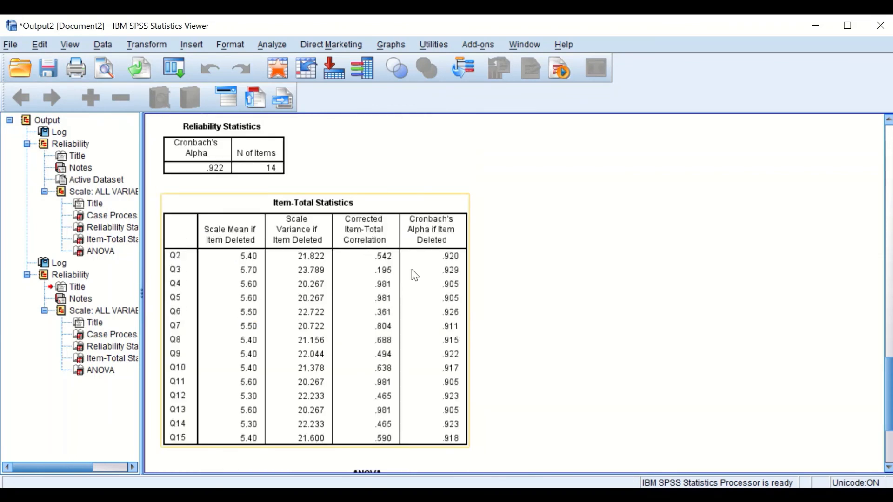
scroll(414, 275, up, 3)
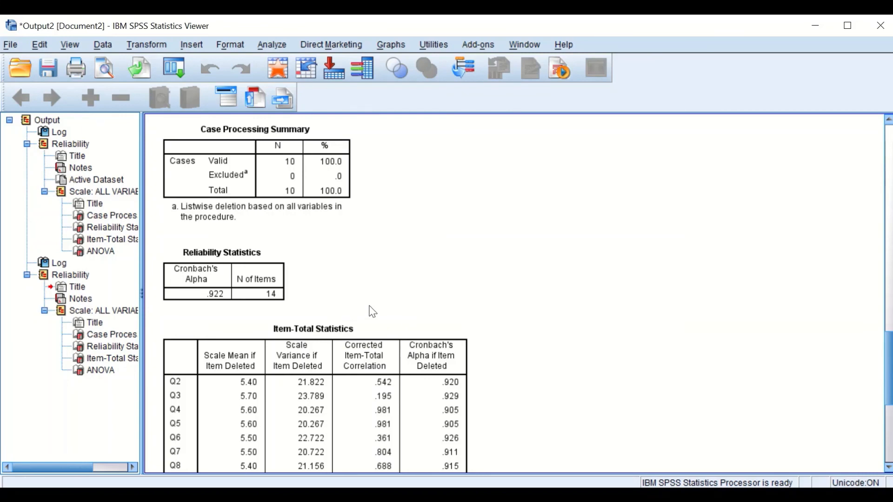
Review the 15-item run's Reliability Statistics again and locate its ANOVA table with the mean squares
scroll(373, 309, up, 2)
scroll(418, 388, up, 3)
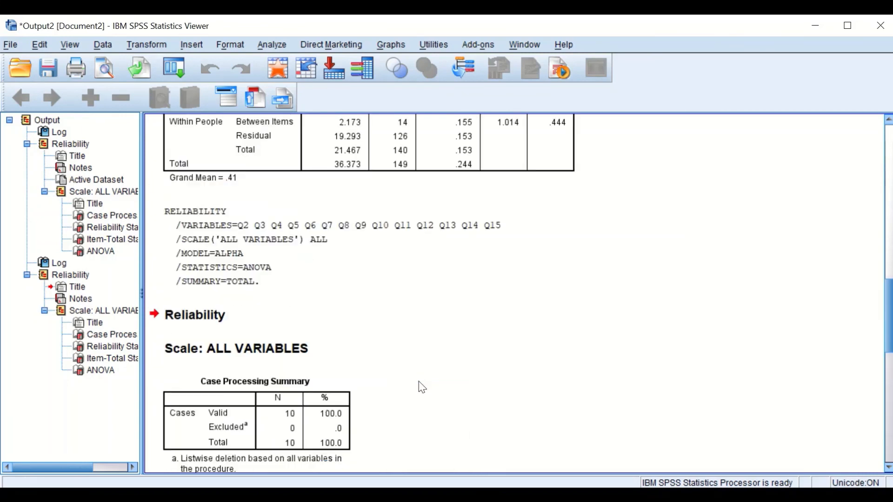
scroll(402, 358, up, 4)
scroll(399, 344, up, 15)
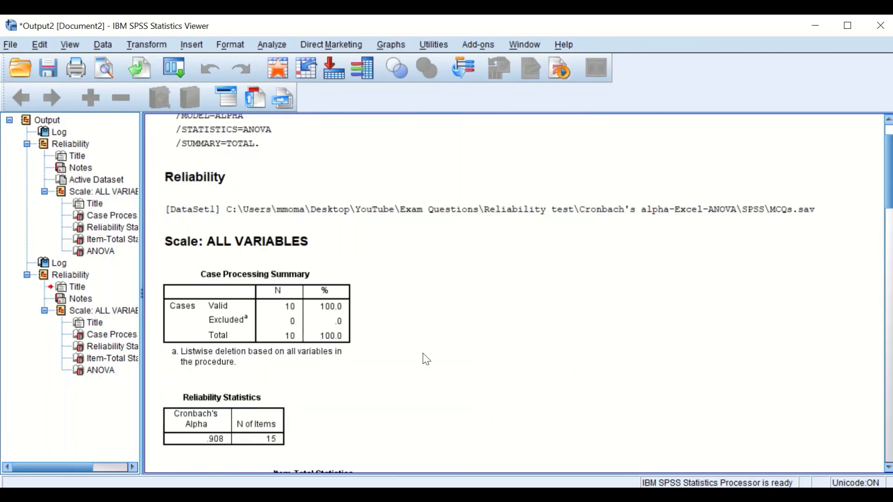
scroll(397, 339, down, 4)
scroll(332, 315, down, 2)
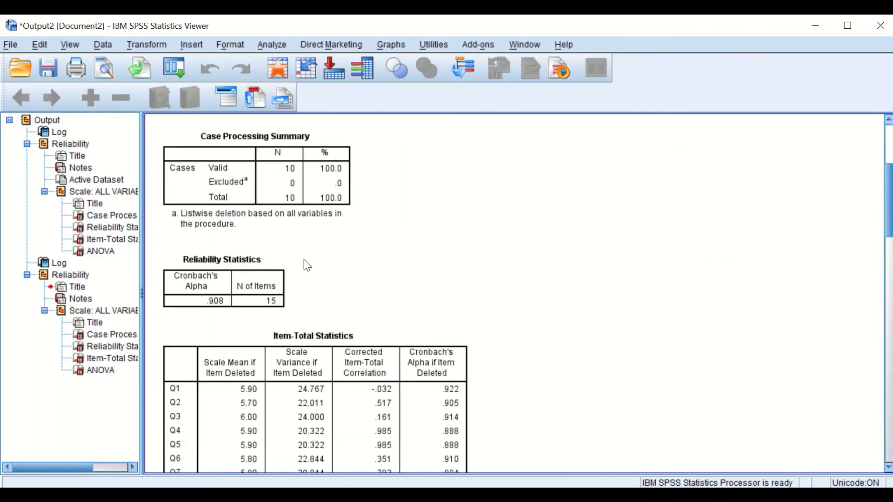
scroll(286, 279, down, 2)
scroll(287, 268, up, 4)
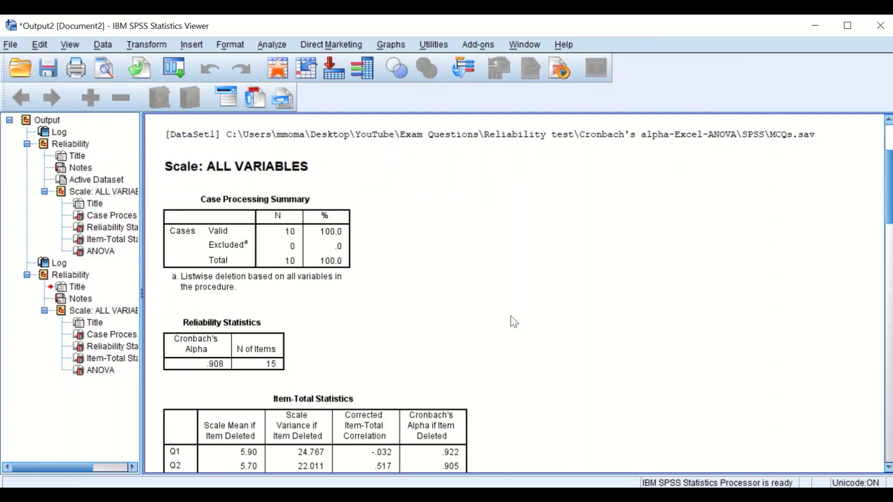
scroll(418, 284, down, 12)
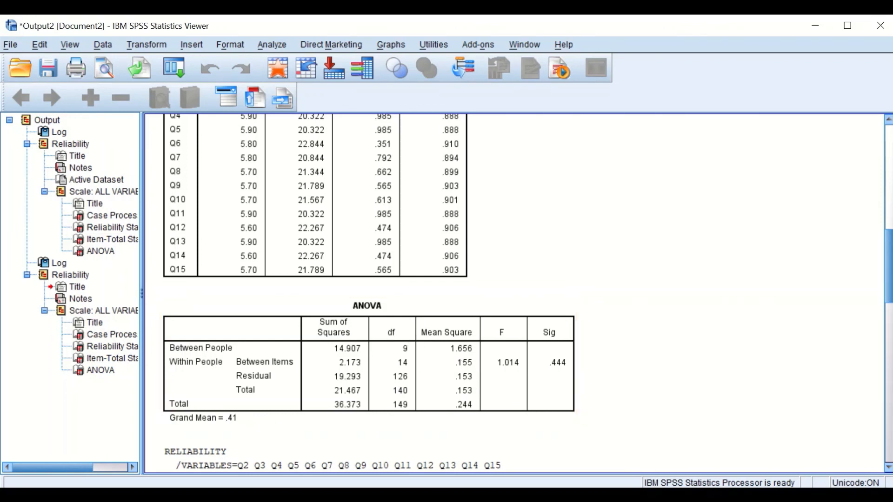
Switch to the Calculator app and move its window off the ANOVA table's Mean Square column
key(super+s)
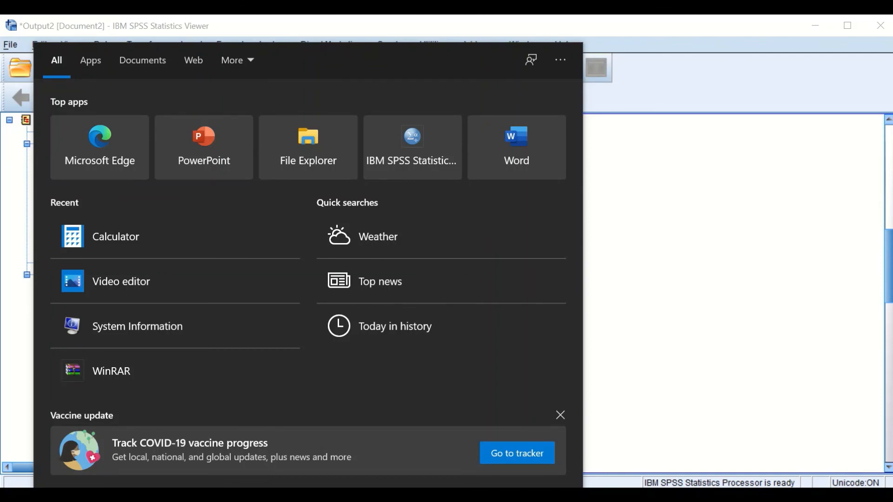
text(cal)
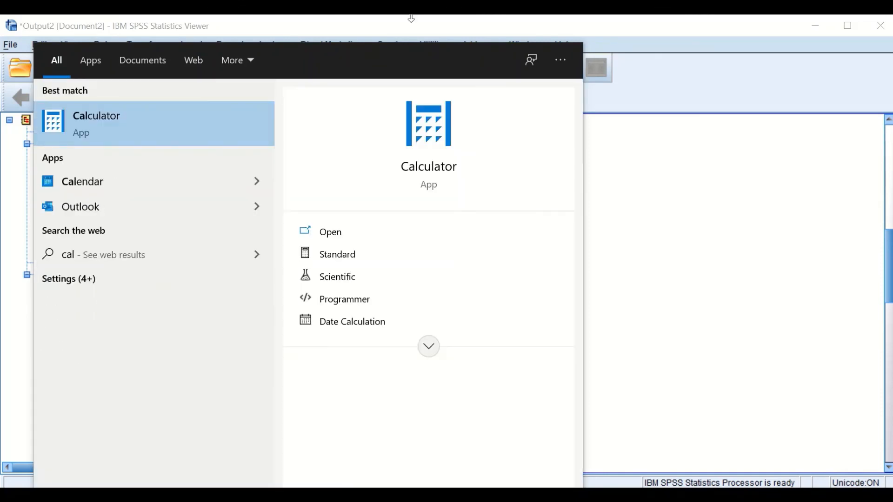
click(428, 174)
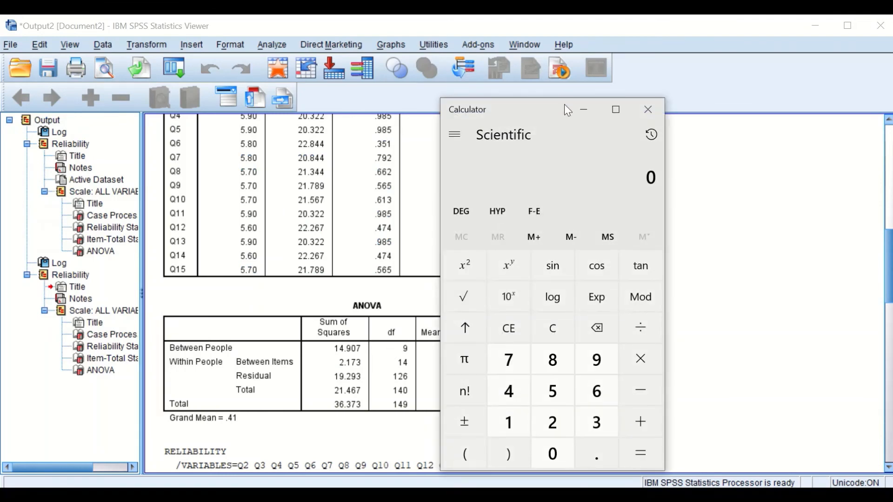
drag(553, 112, 144, 89)
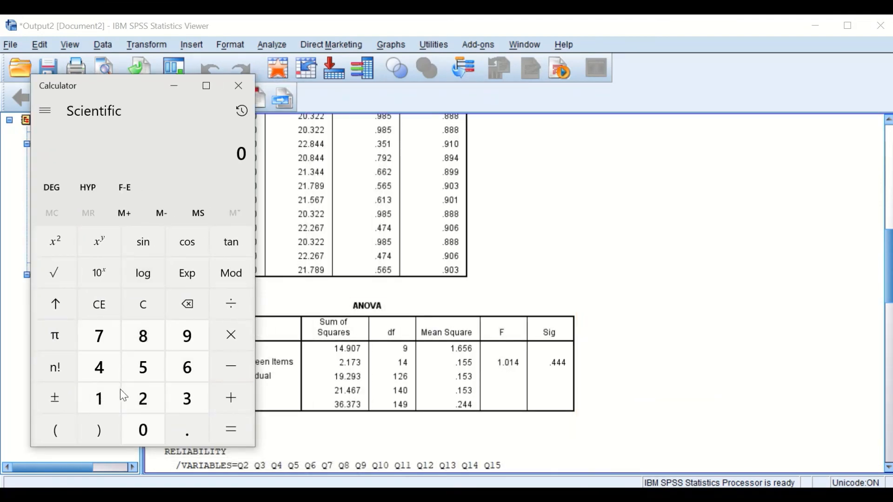
Start a calculation with 1 minus and place the Calculator window beside the ANOVA table so all its rows are readable
click(96, 399)
click(231, 367)
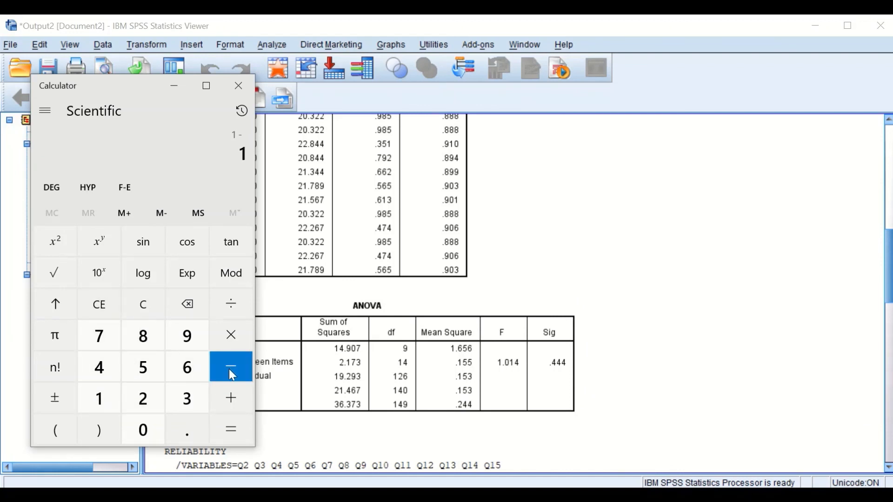
click(414, 374)
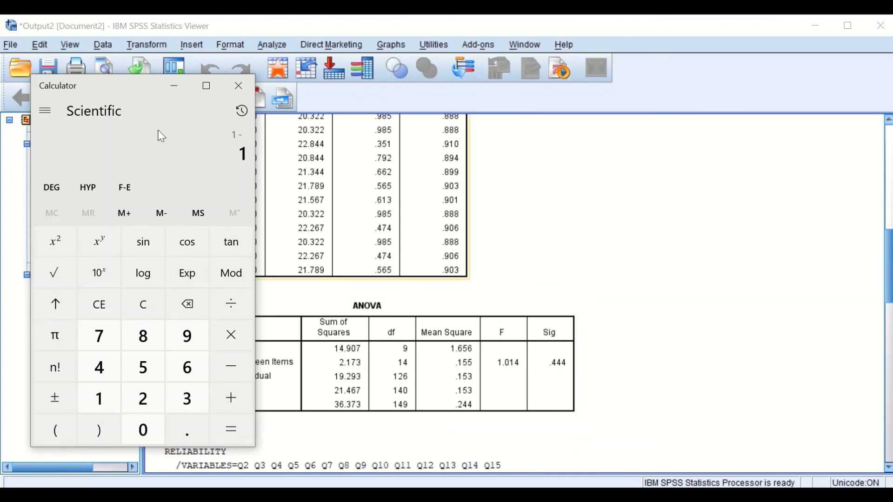
drag(124, 79, 727, 90)
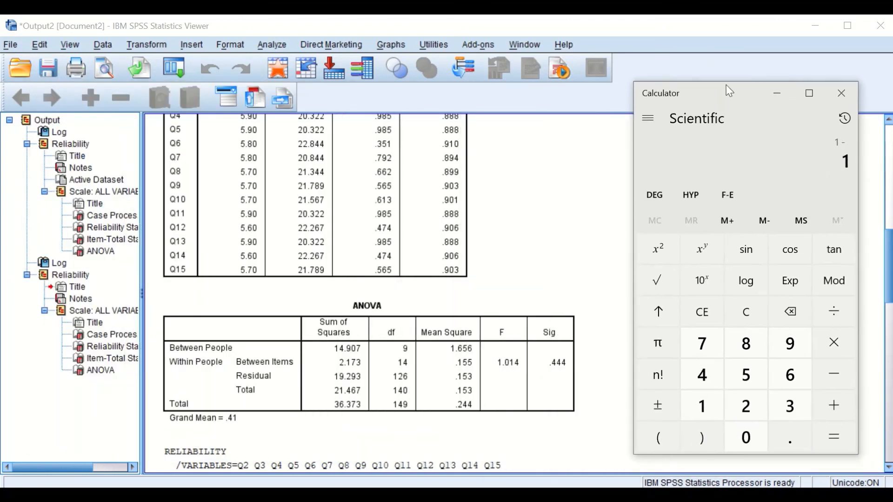
click(460, 336)
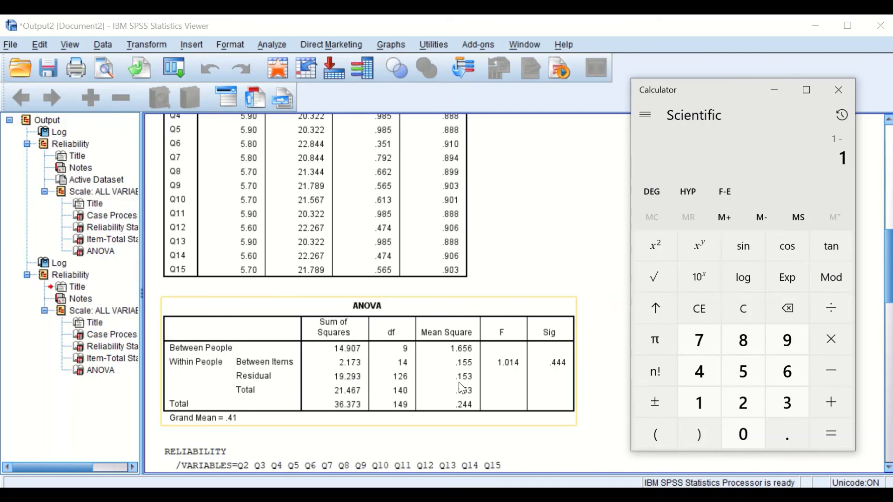
Complete the alpha calculation as 1 − 0.153 ÷ 1.65, using the Residual and Between People mean squares from the ANOVA table
click(784, 435)
click(698, 401)
click(739, 372)
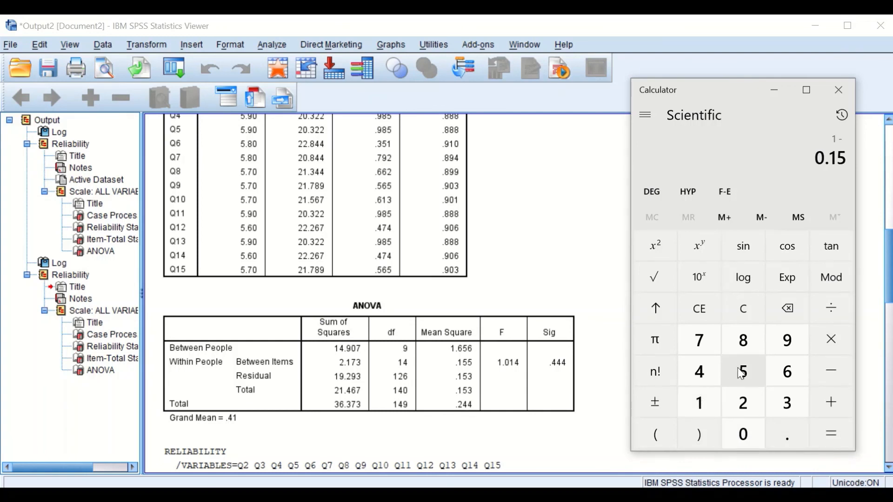
click(786, 401)
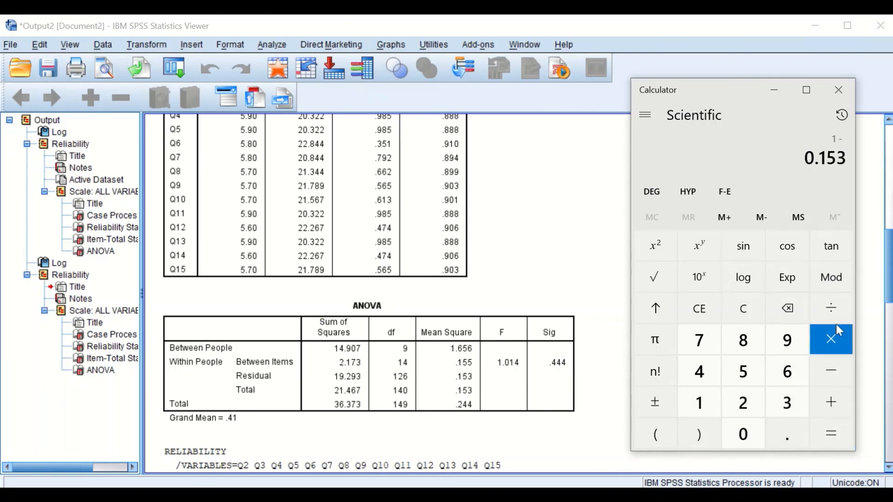
click(832, 309)
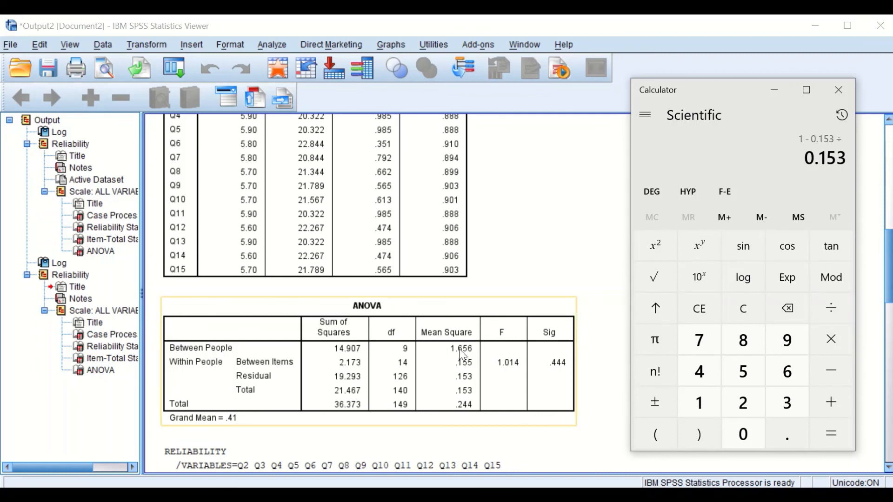
click(699, 403)
click(787, 434)
click(787, 372)
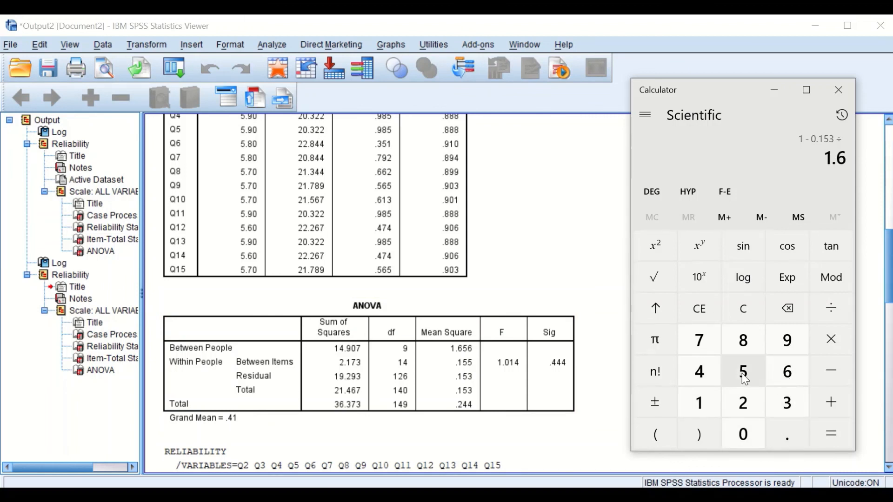
click(744, 374)
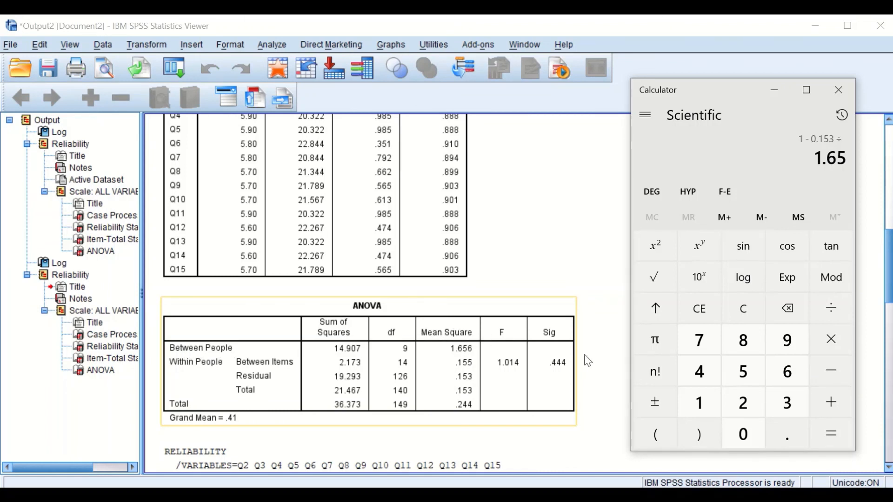
click(834, 435)
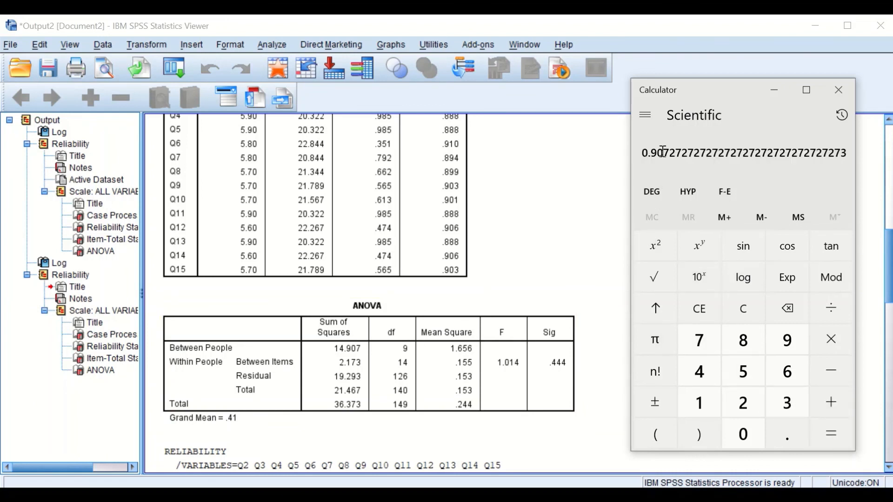
Compare the Calculator result with the Cronbach's alpha in the 15-item run's Reliability Statistics table
drag(724, 86, 705, 96)
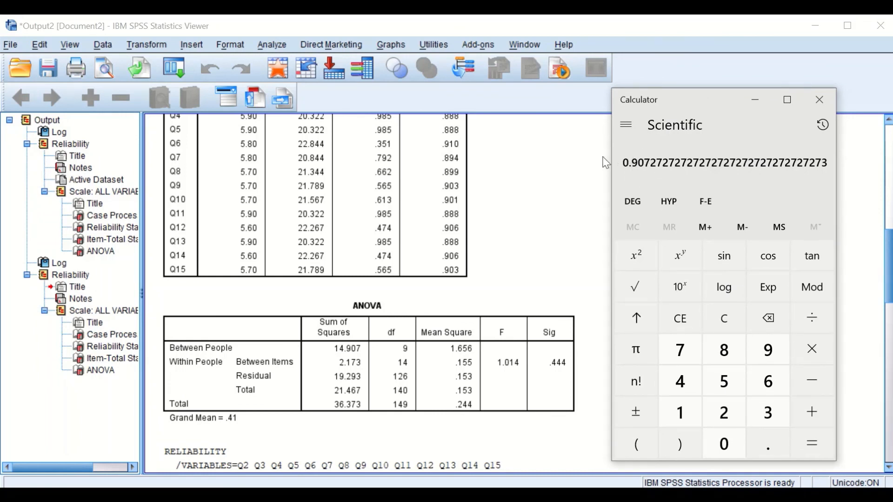
drag(889, 262, 860, 167)
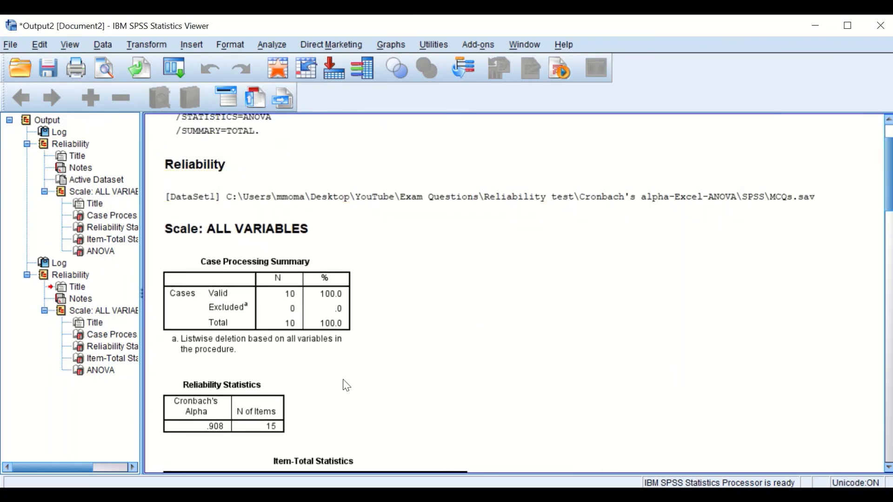
scroll(246, 320, down, 3)
click(204, 299)
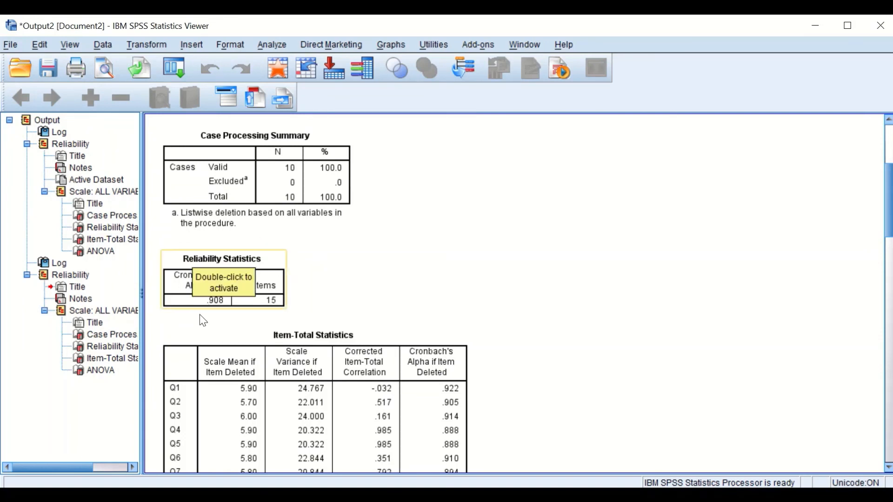
click(585, 495)
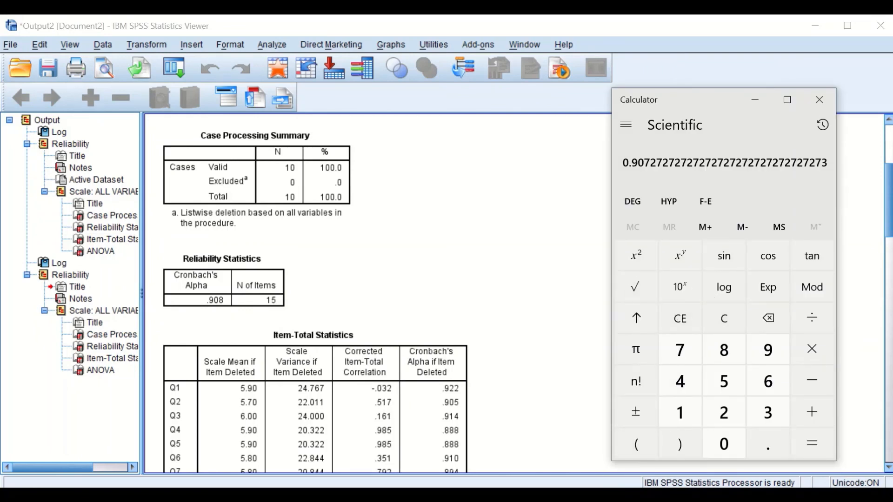
Return to the 15-item run's ANOVA table and bring the Calculator back beside it
click(889, 205)
drag(889, 191, 859, 259)
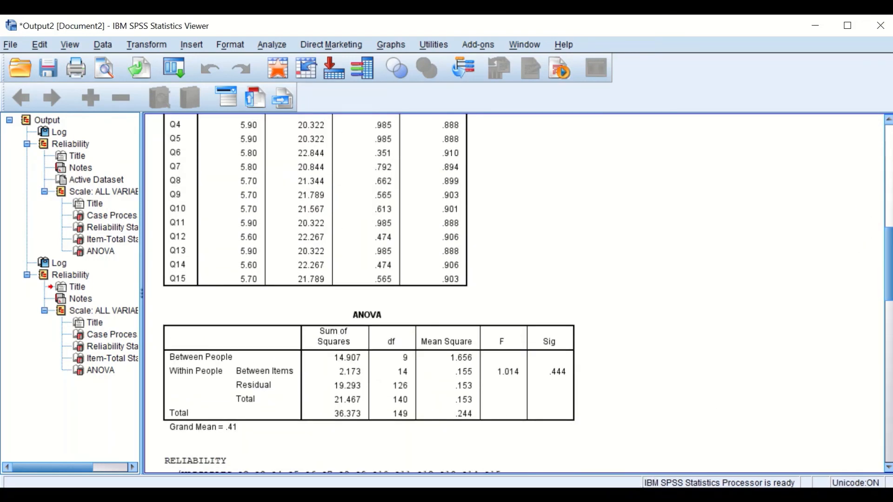
click(535, 495)
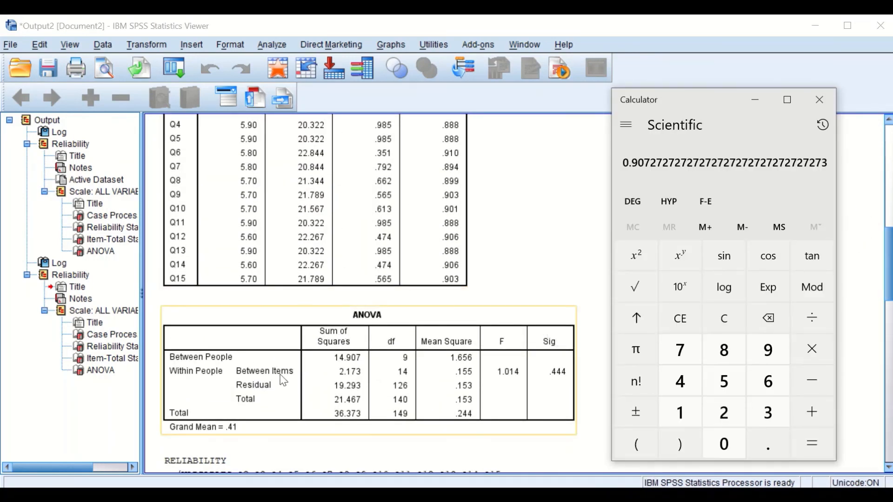